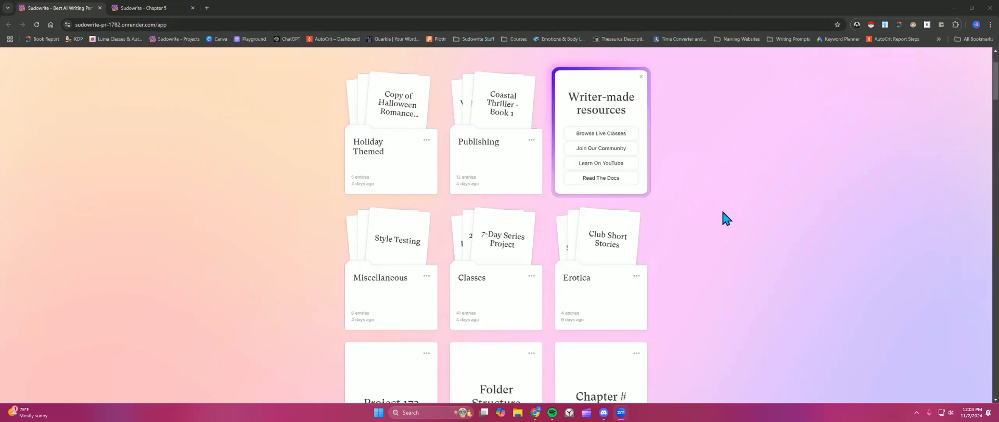
scroll(726, 215, "down", 7)
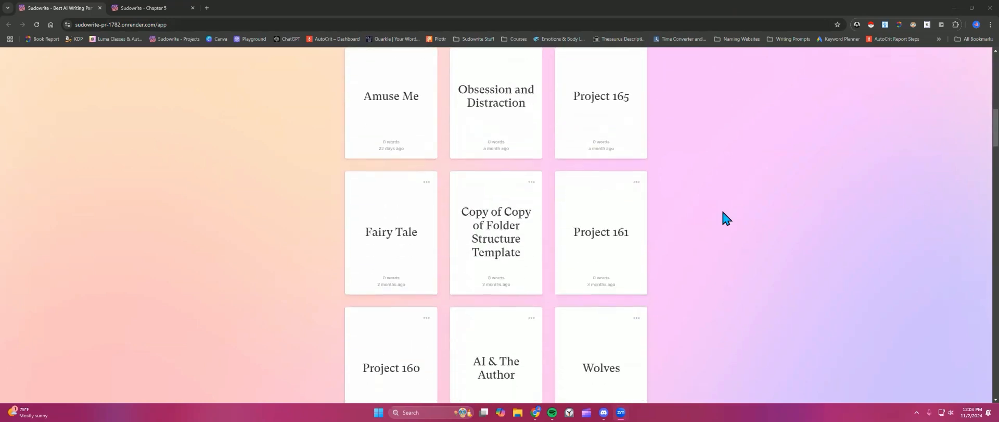
Step: Scroll through the projects and folders on the home page
scroll(724, 214, "up", 15)
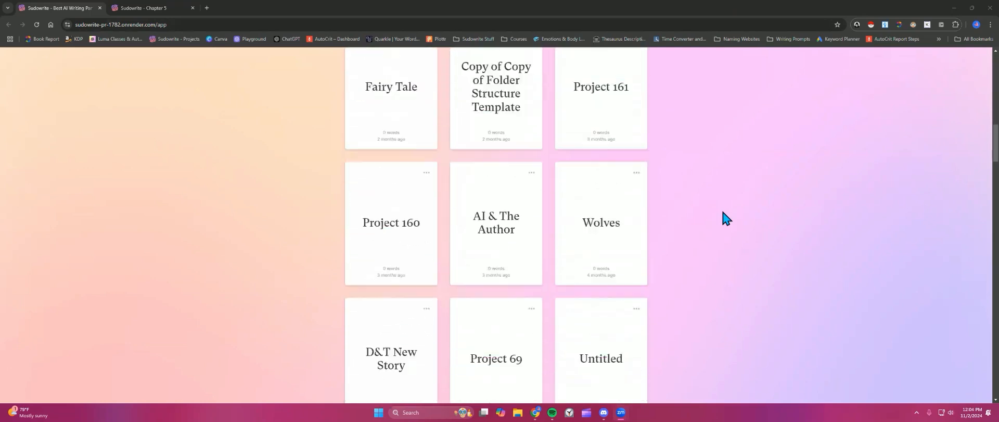
scroll(725, 215, "up", 2)
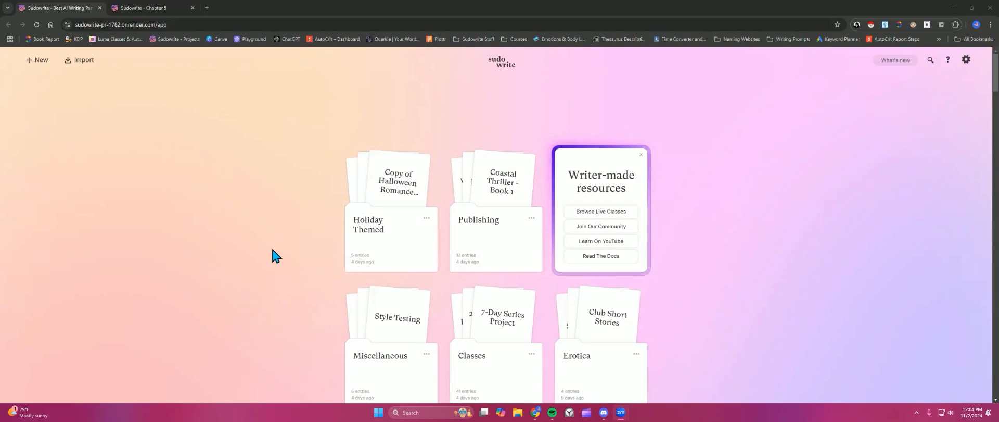
Step: Create a new folder named Demo Folder on the home page
left_click(42, 67)
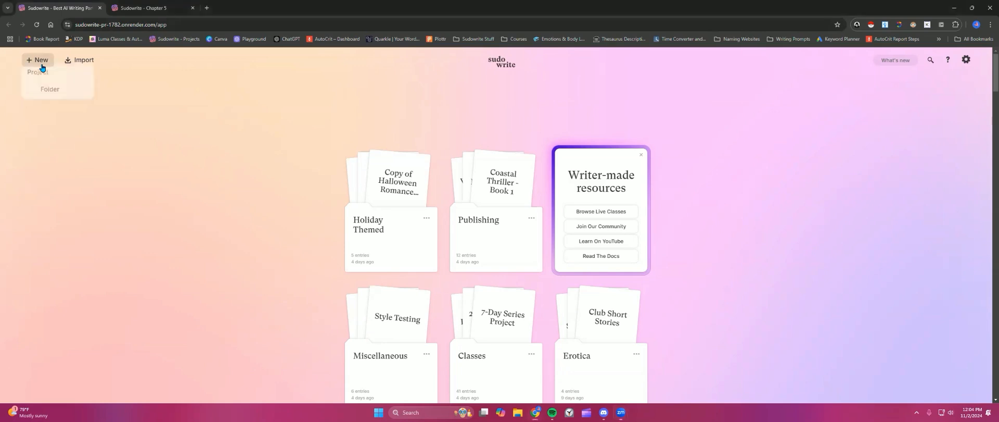
left_click(57, 96)
double_click(392, 219)
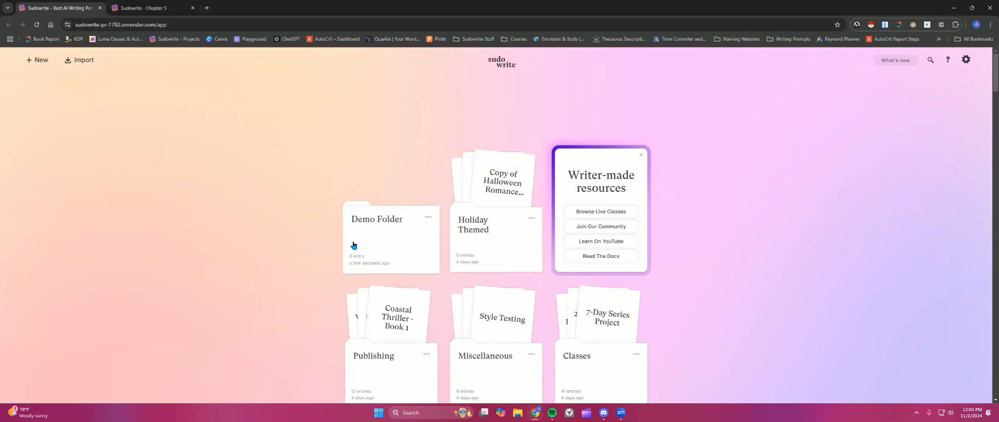
Step: Try to move Demo Folder into another folder via its Move to list and by dragging
left_click(428, 218)
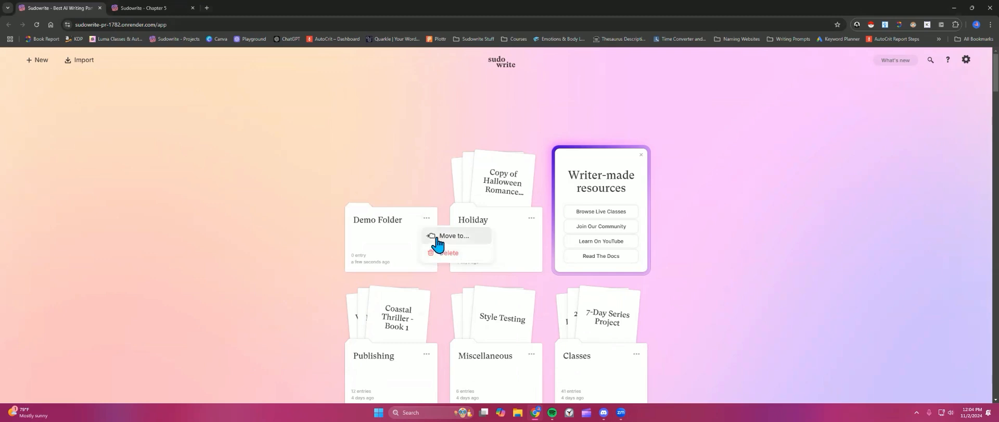
left_click(439, 239)
scroll(448, 263, "down", 3)
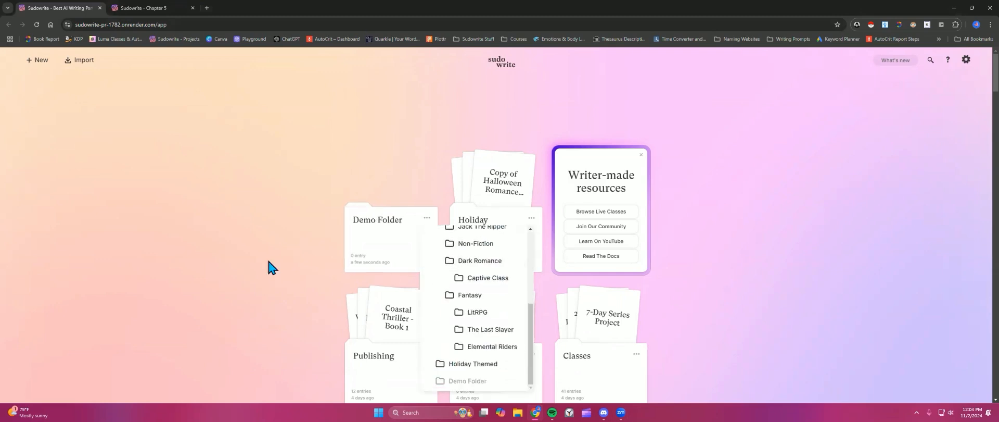
left_click(266, 266)
mouse_move(379, 238)
left_mouse_down()
mouse_move(495, 253)
mouse_move(385, 245)
left_mouse_up()
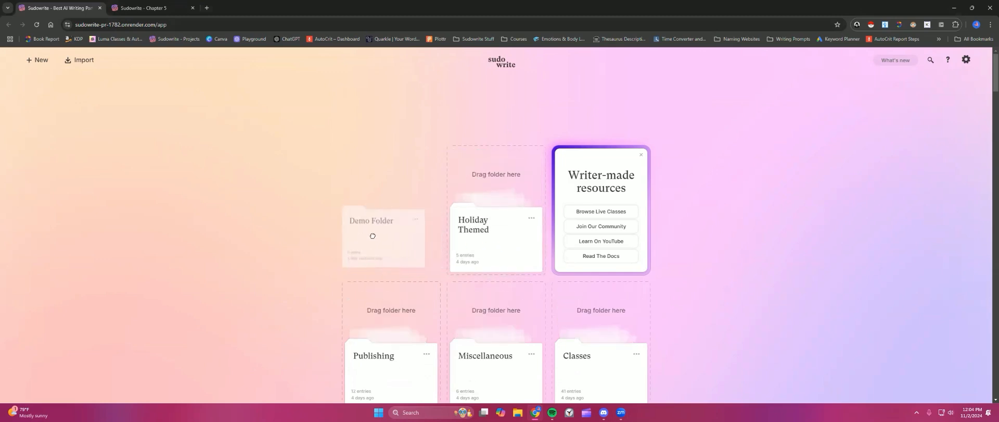
scroll(233, 247, "down", 2)
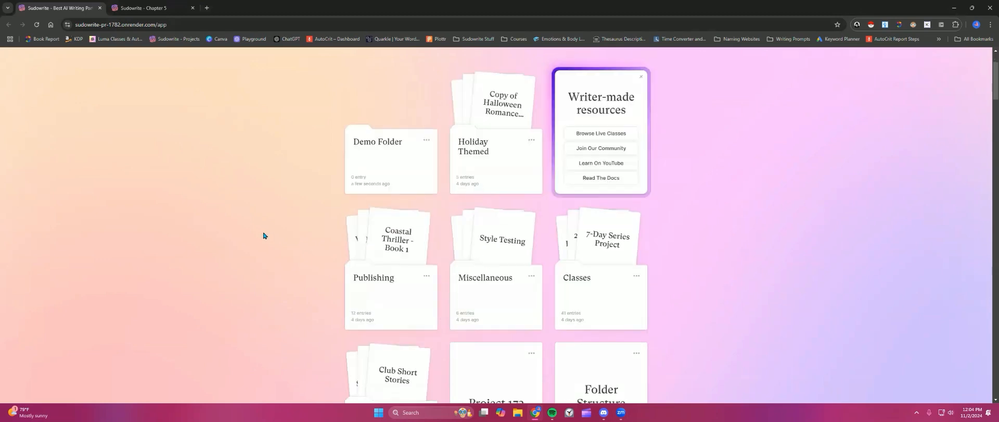
Step: Open the Holiday Themed, Publishing and Fantasy folders to examine their contents, returning Home
left_click(498, 172)
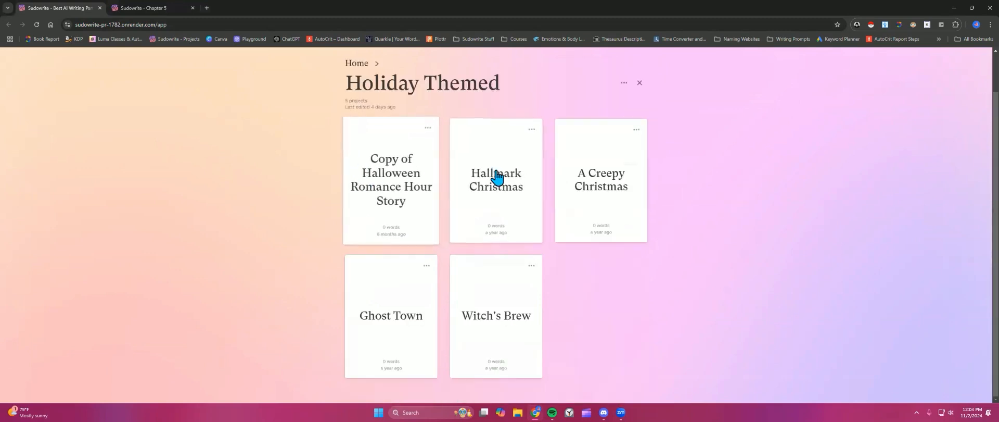
left_click(356, 63)
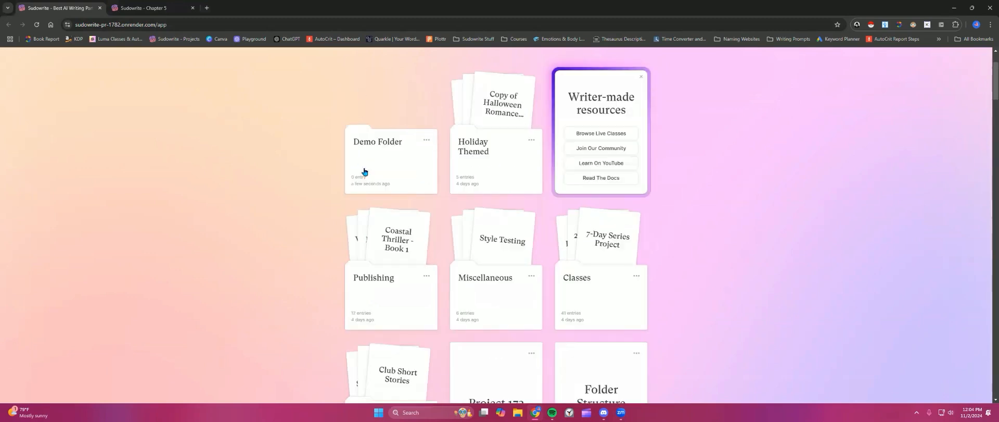
scroll(401, 260, "down", 1)
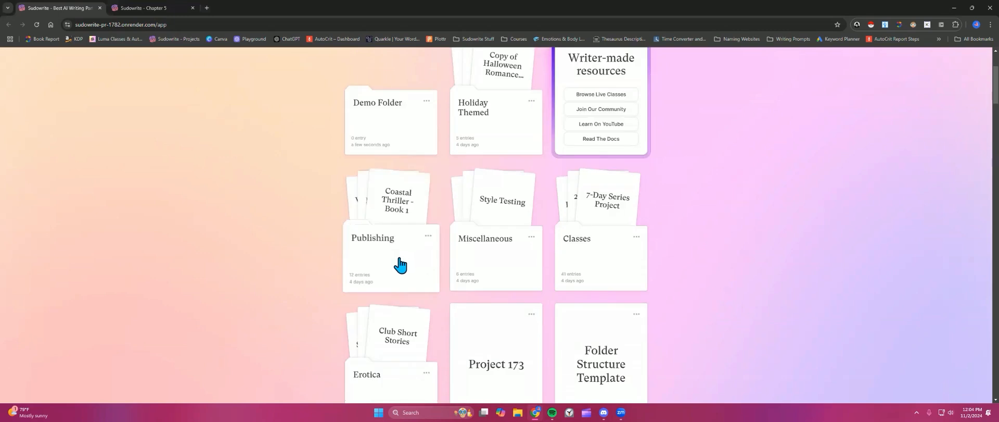
left_click(400, 265)
scroll(267, 245, "up", 3)
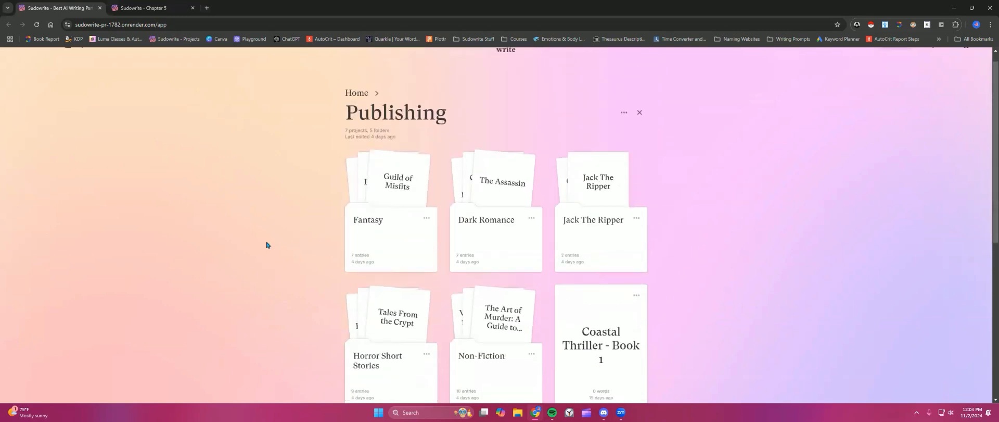
left_click(371, 237)
scroll(312, 255, "down", 3)
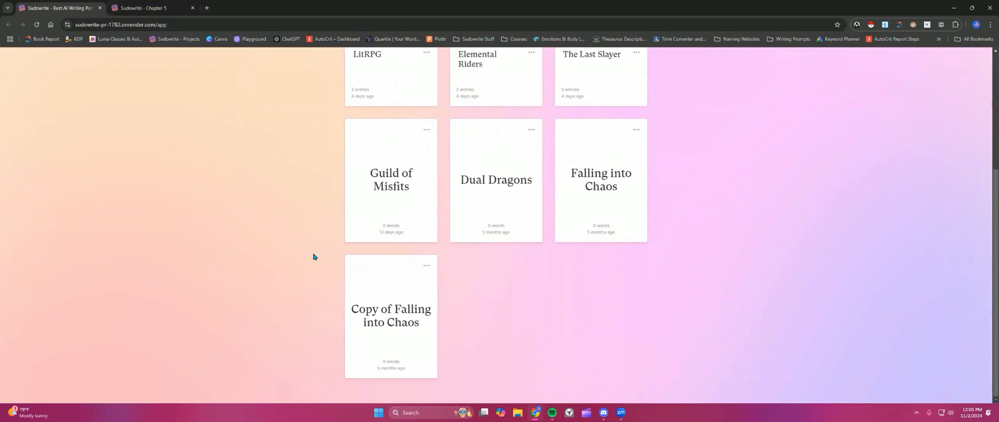
scroll(313, 256, "up", 3)
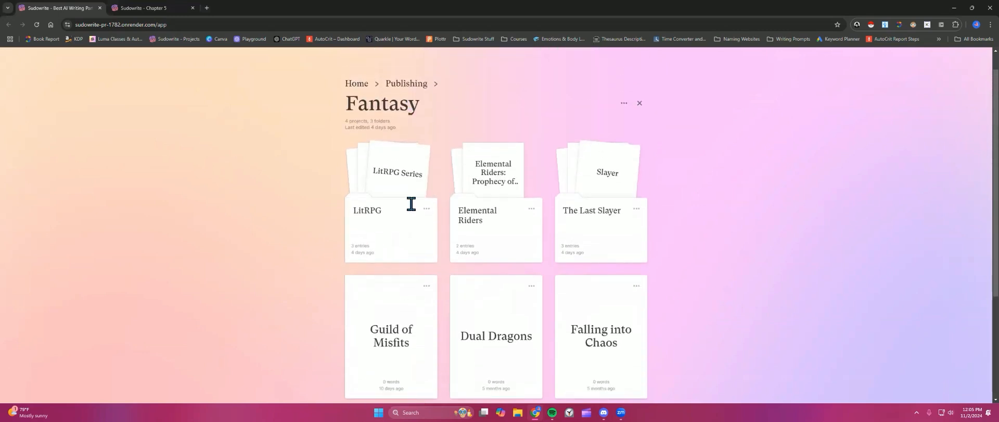
left_click(357, 84)
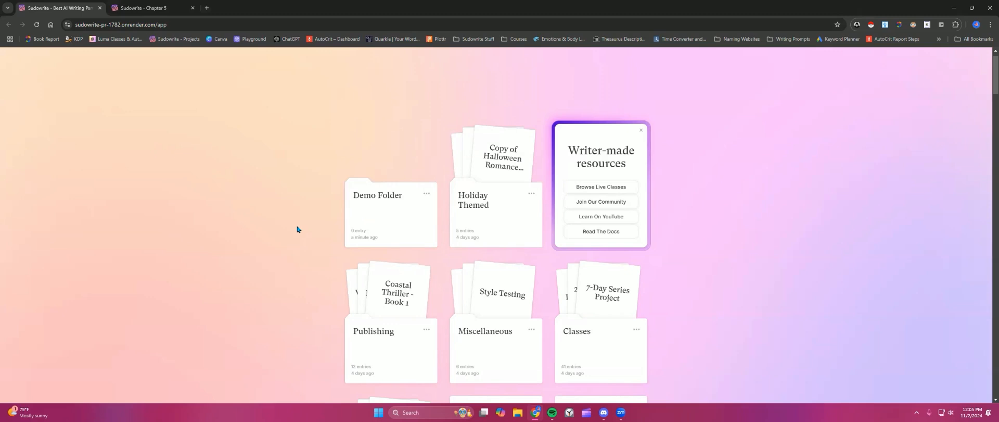
Step: Open the Miscellaneous folder and create a new folder inside it named Testing Folder
scroll(297, 229, "down", 1)
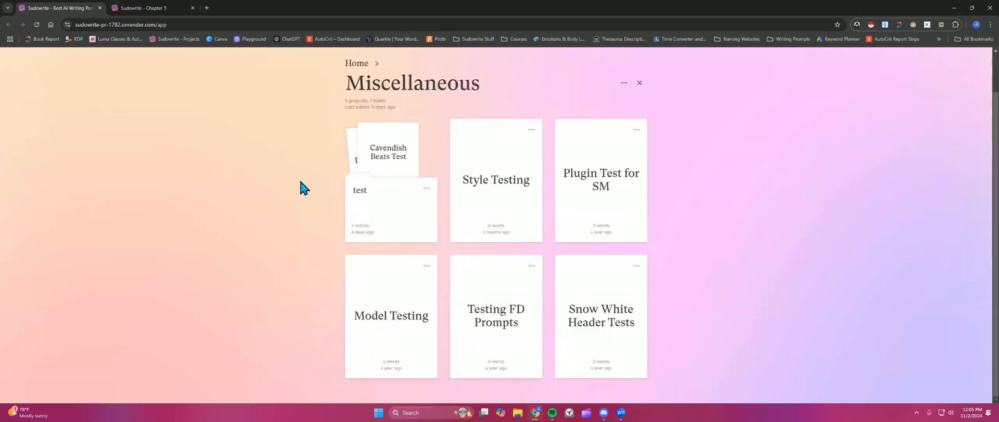
scroll(300, 193, "up", 1)
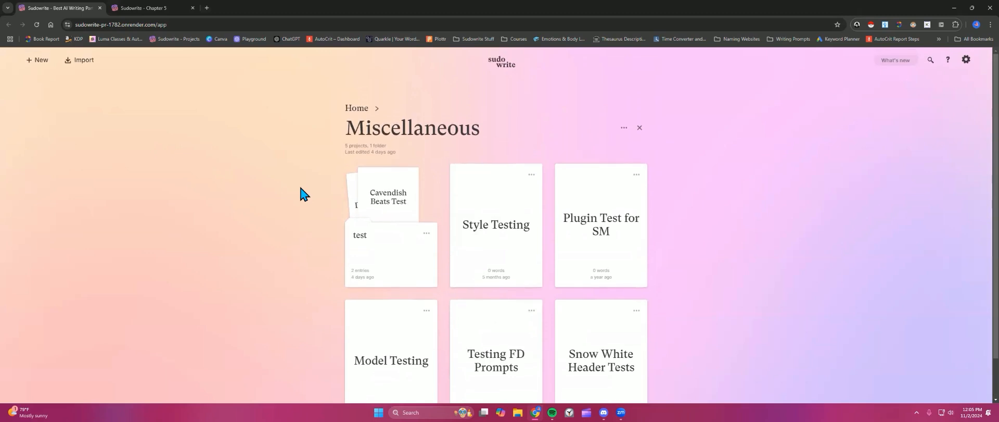
scroll(277, 196, "down", 1)
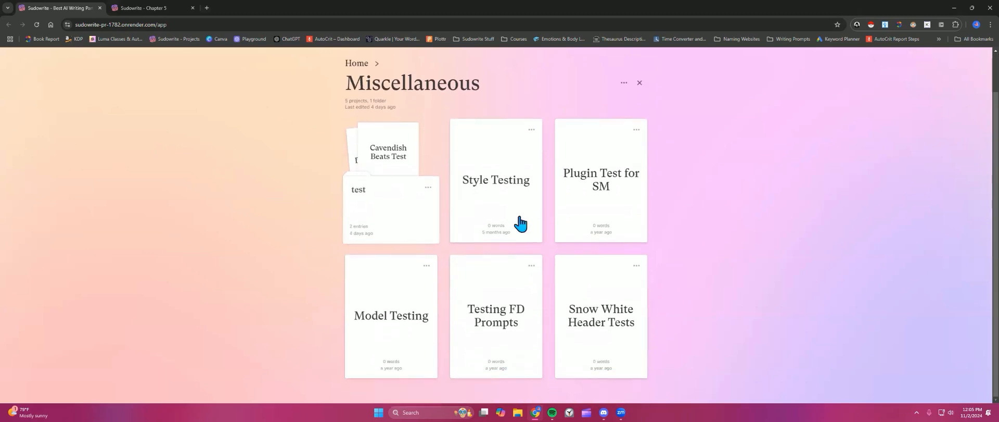
scroll(52, 78, "up", 1)
left_click(36, 60)
left_click(49, 96)
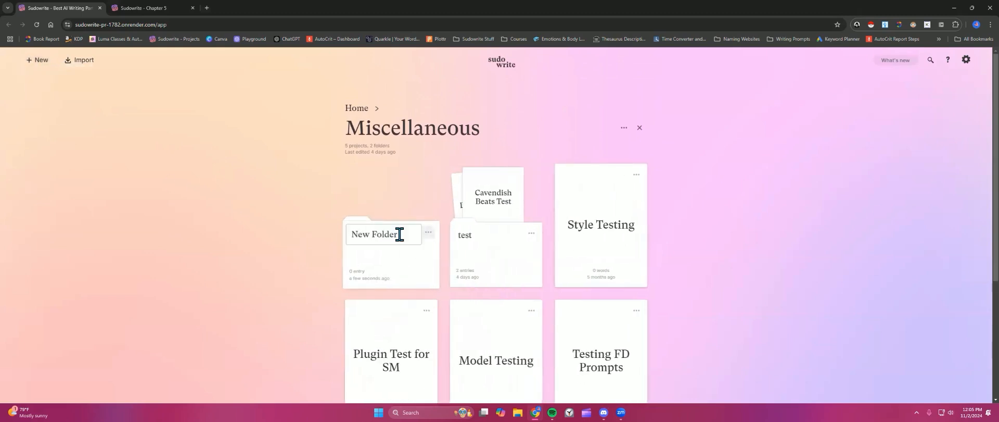
triple_click(386, 232)
type("Testing Folder")
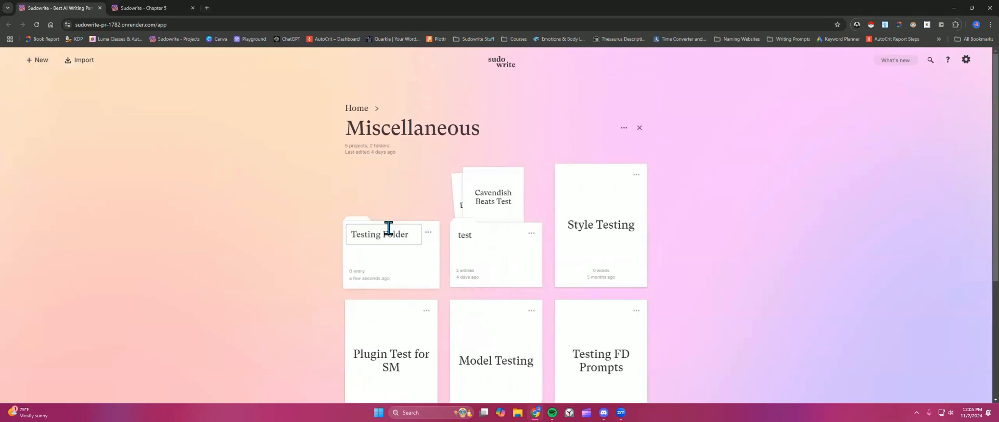
left_click(401, 190)
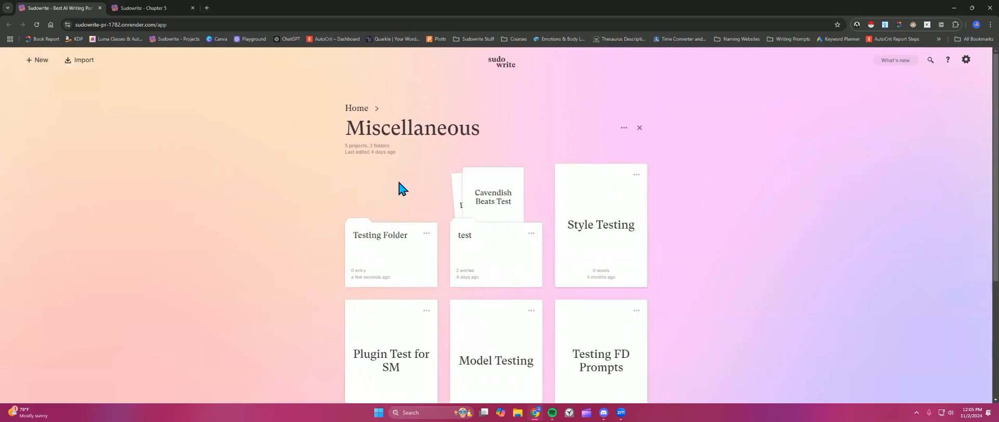
Step: Move Testing Folder into the test folder and open test
left_click_drag(391, 258, 500, 258)
left_click(369, 263)
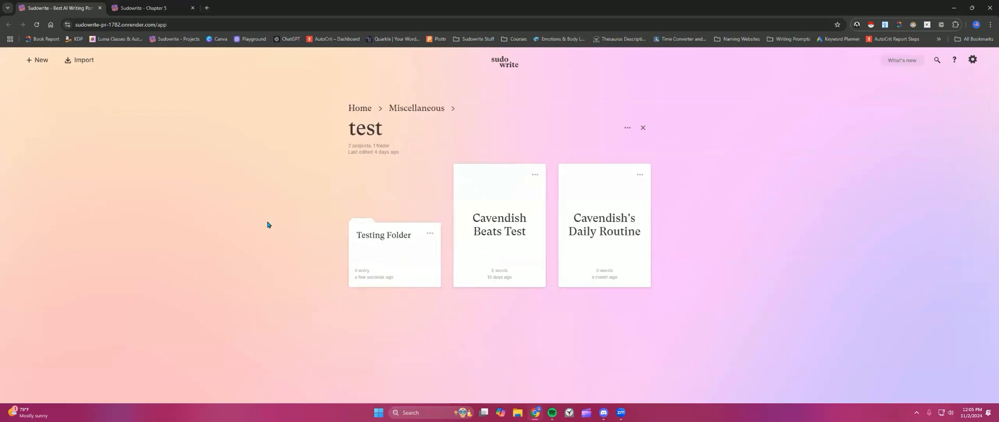
Step: Return Home and open a project's Move to list to examine the folder hierarchy
left_click(292, 214)
scroll(292, 214, "down", 6)
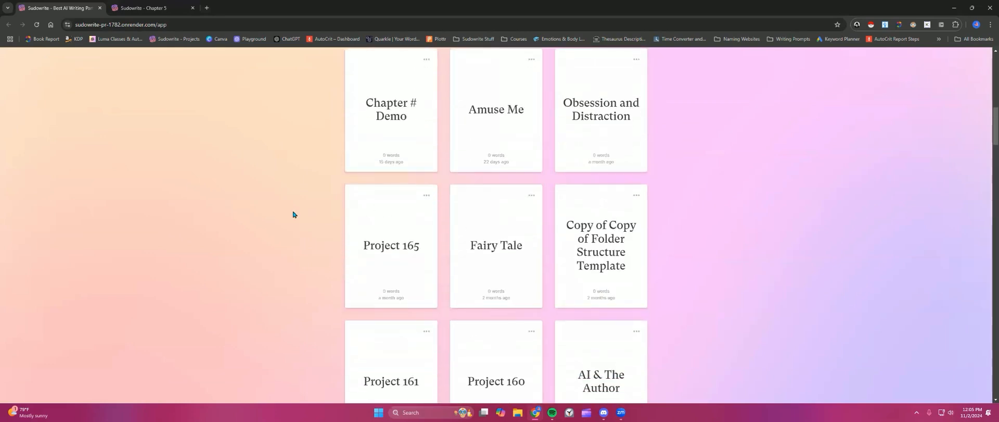
scroll(293, 214, "down", 2)
scroll(293, 214, "down", 1)
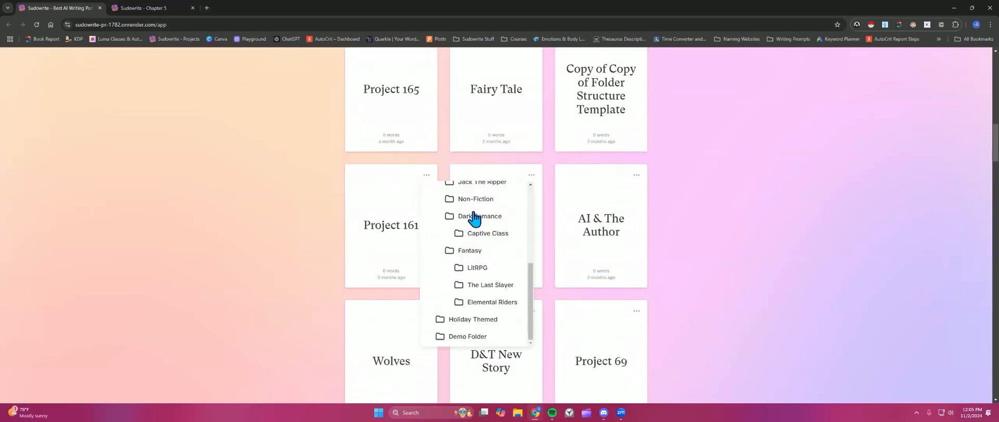
scroll(474, 218, "up", 3)
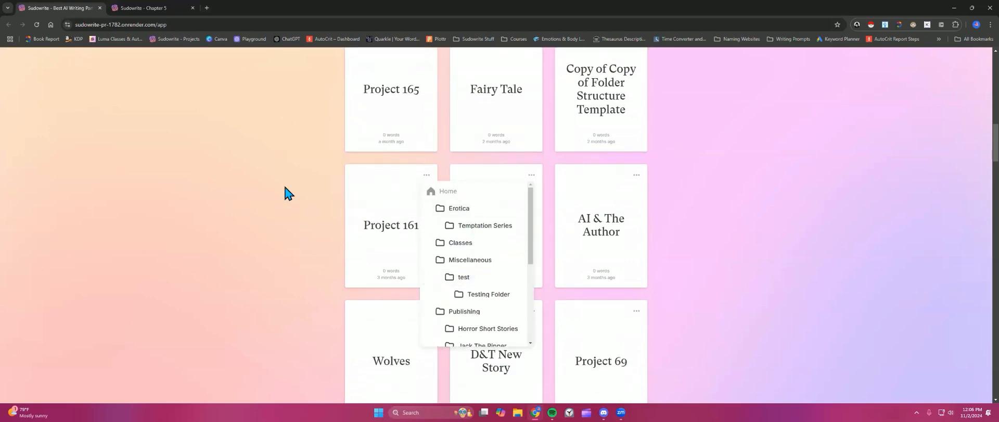
left_click(285, 188)
scroll(453, 237, "up", 9)
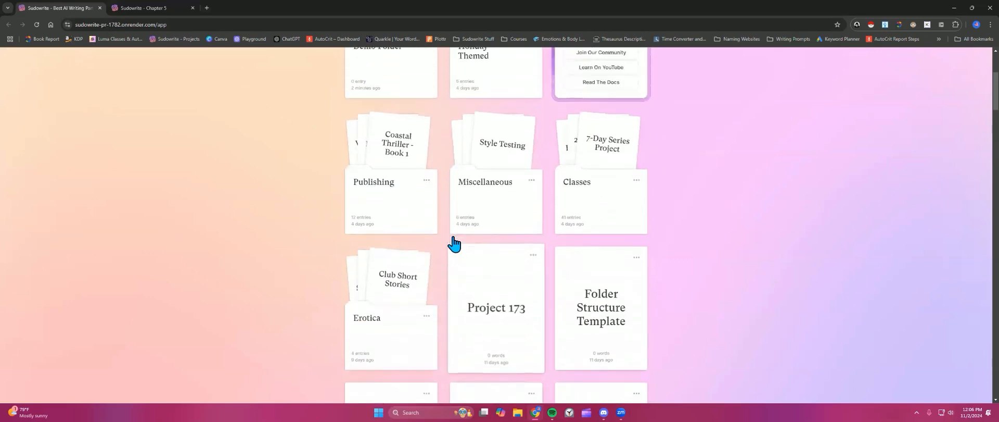
scroll(448, 229, "up", 3)
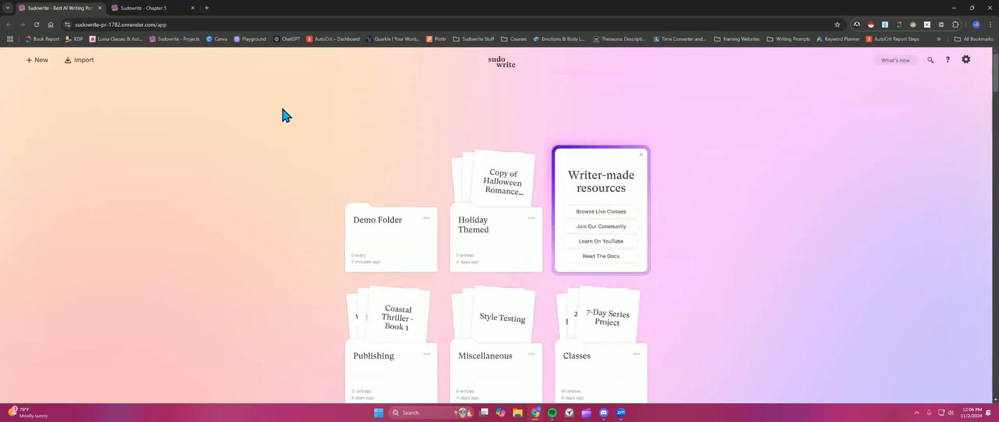
Step: Create a new folder named Unnamed Projects on the home page
left_click(41, 66)
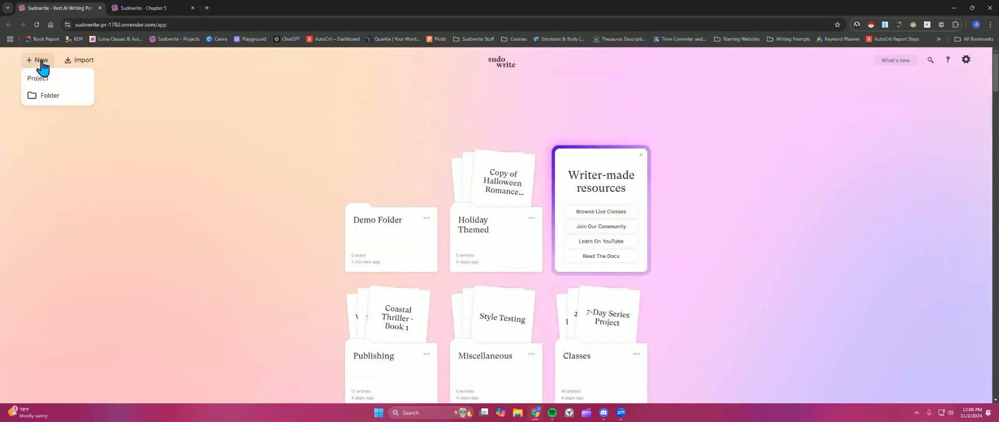
left_click(40, 95)
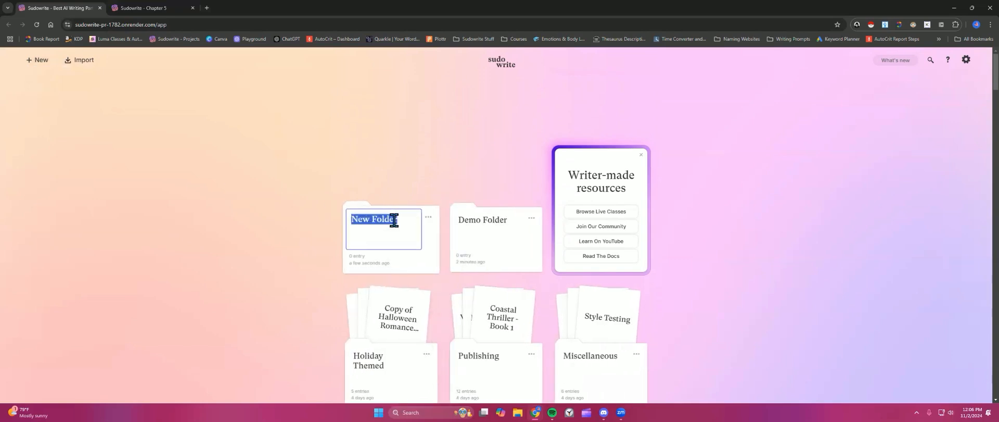
type("Unnamed Projects")
left_click(383, 183)
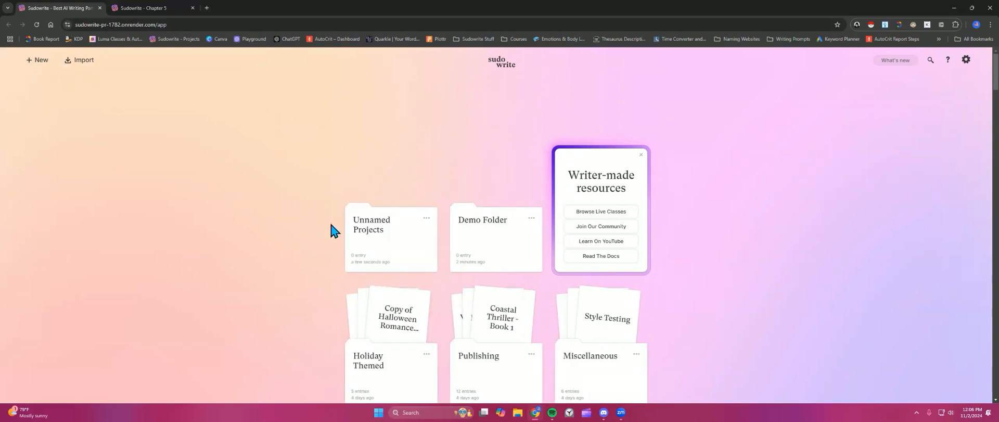
Step: Open the Unnamed Projects folder, erase its title text, and return to the home page
scroll(331, 225, "down", 1)
left_click(394, 191)
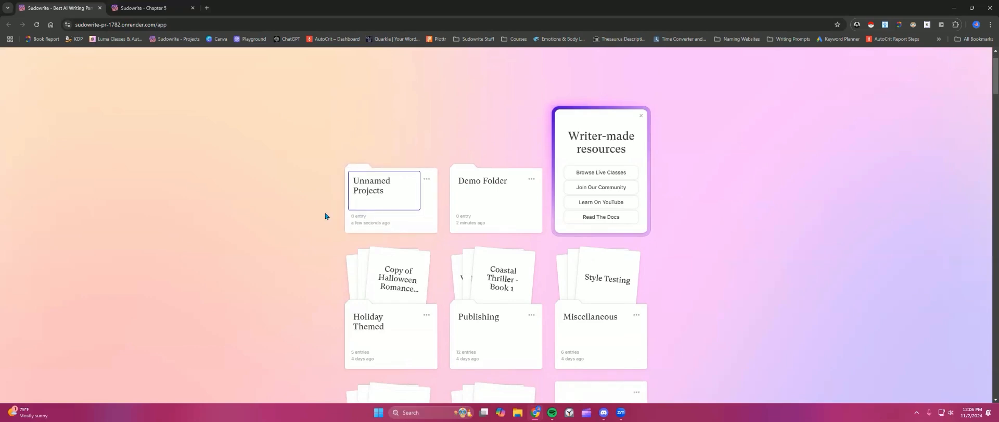
key("Return")
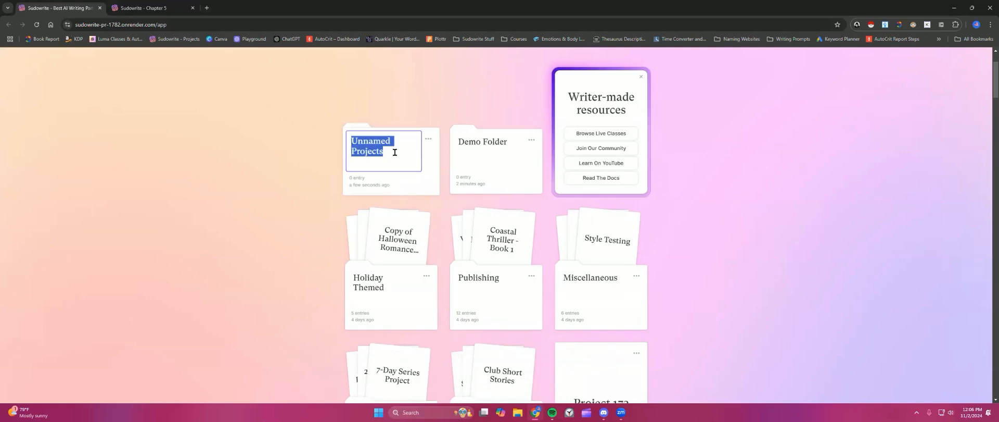
left_click(319, 161)
left_click(385, 160)
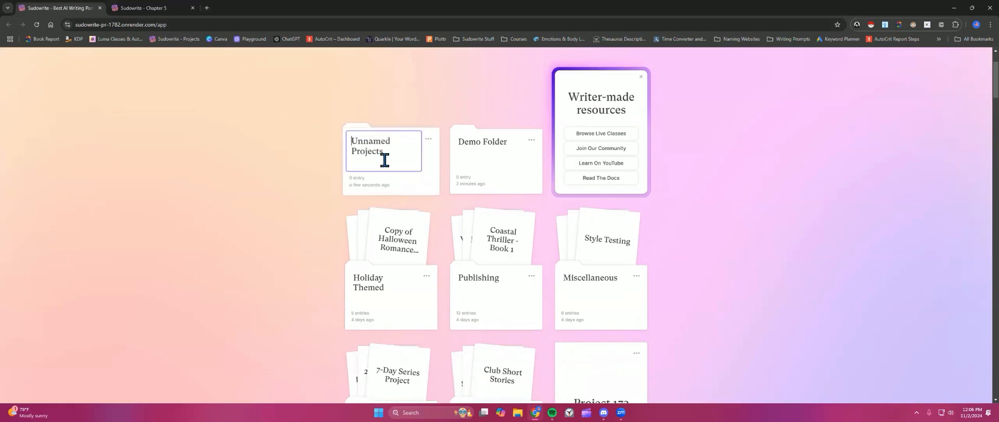
left_click(401, 187)
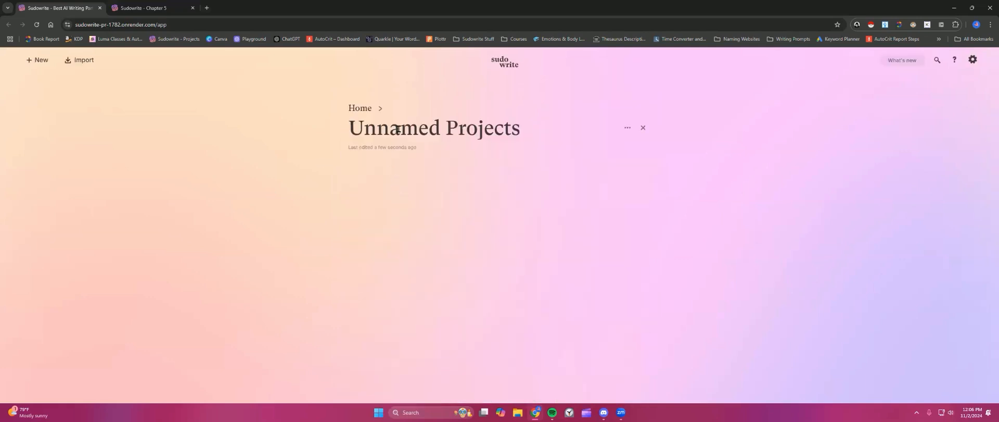
triple_click(398, 128)
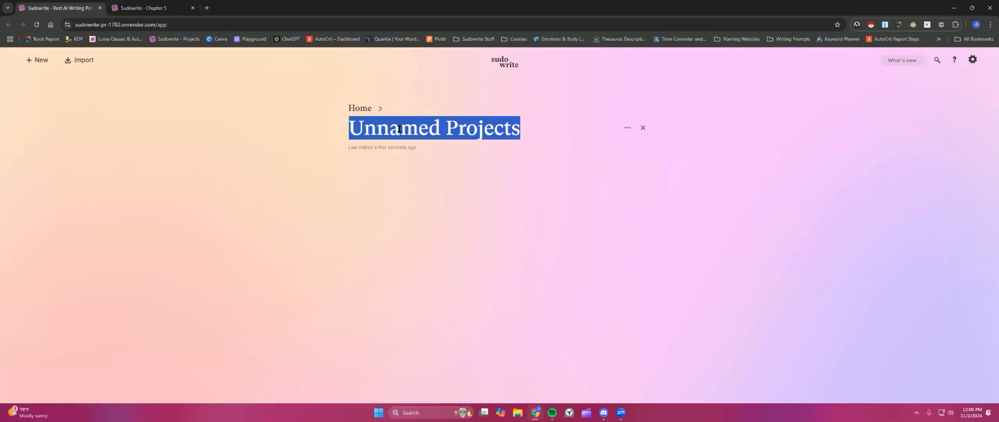
type("N")
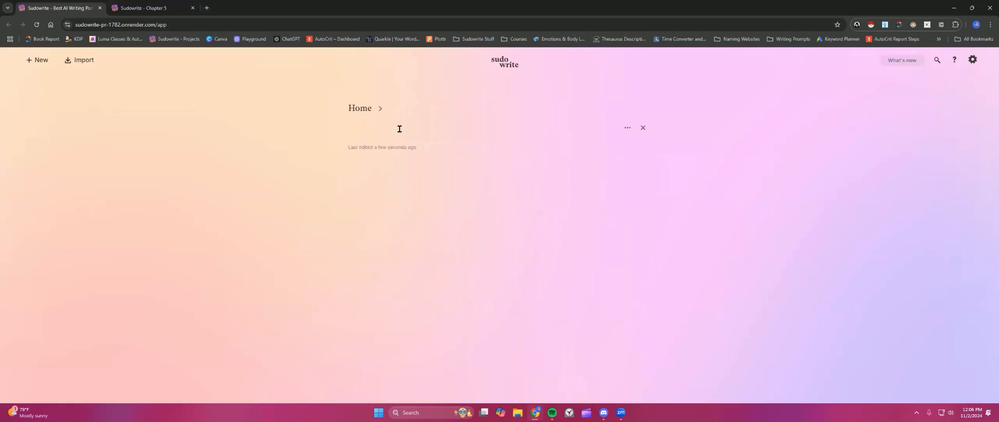
left_click(360, 107)
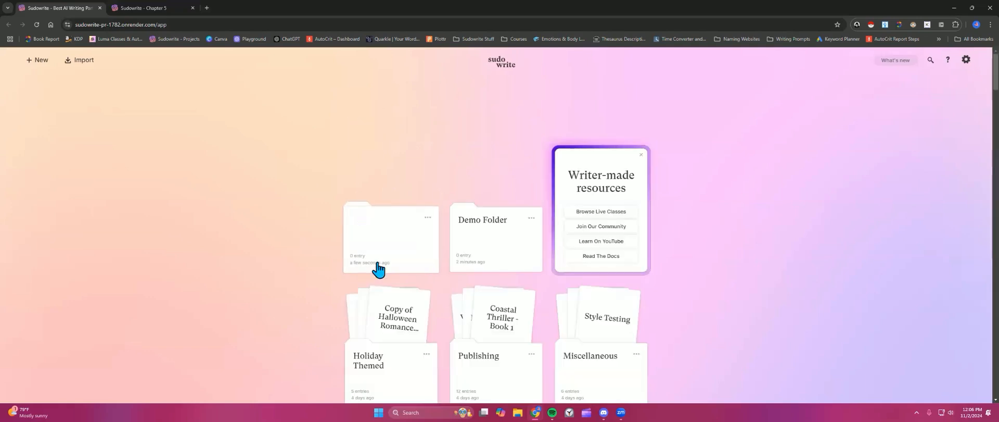
left_click(379, 234)
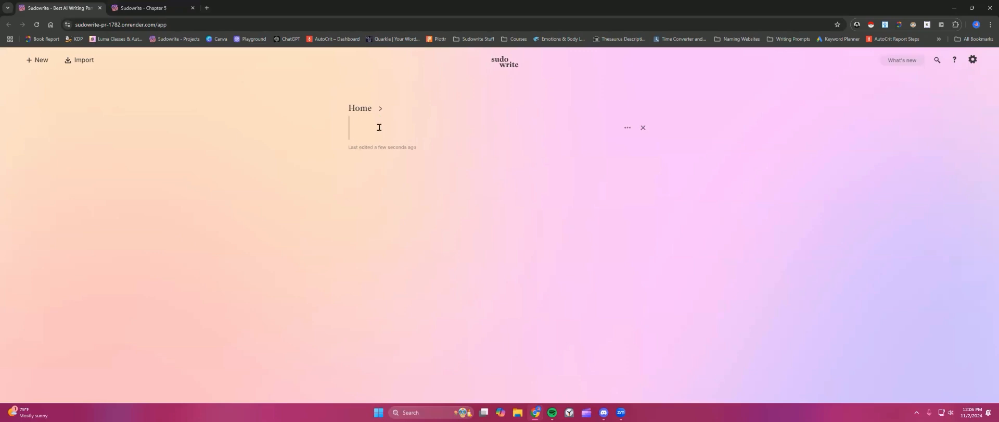
left_click(359, 108)
Step: Move Project 173 into the Unnamed Projects folder on the home page
scroll(555, 196, "down", 7)
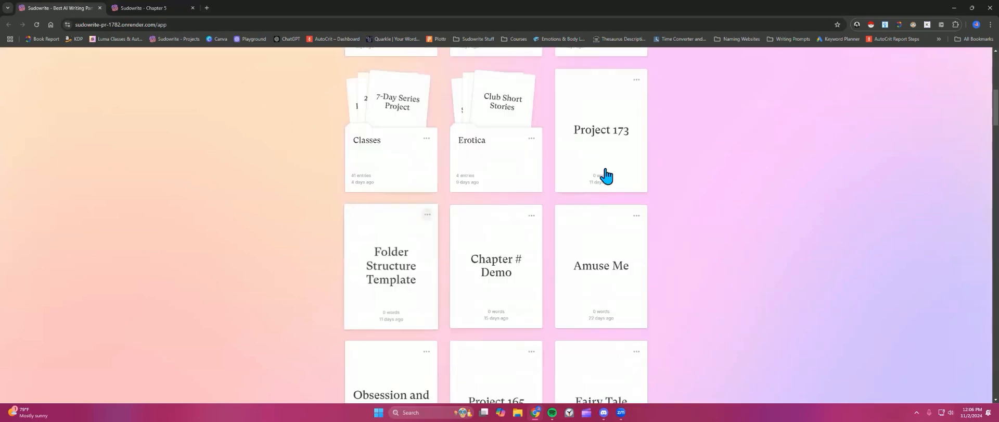
left_click_drag(602, 158, 386, 169)
scroll(517, 183, "up", 4)
scroll(386, 174, "up", 2)
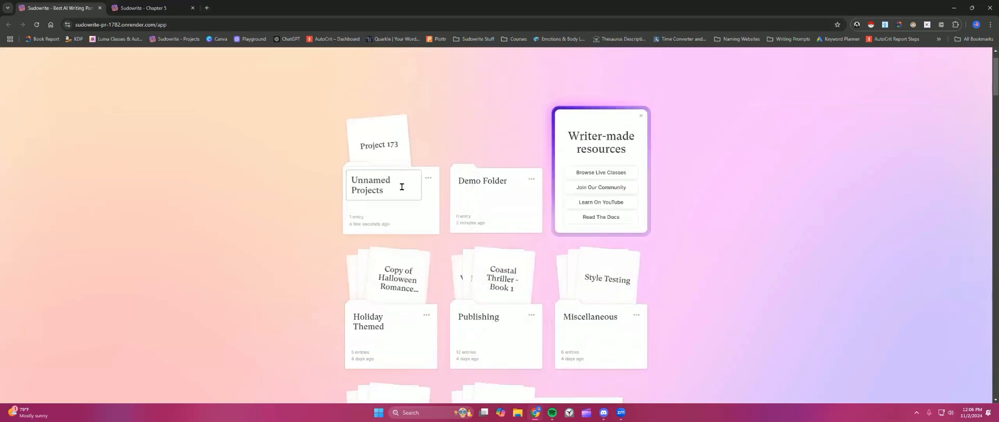
Step: Move Project 165 into the Unnamed Projects folder using its Move to list
scroll(471, 232, "down", 6)
scroll(471, 233, "down", 1)
scroll(471, 233, "up", 1)
scroll(471, 233, "down", 4)
left_click(426, 120)
left_click(453, 164)
scroll(478, 198, "down", 5)
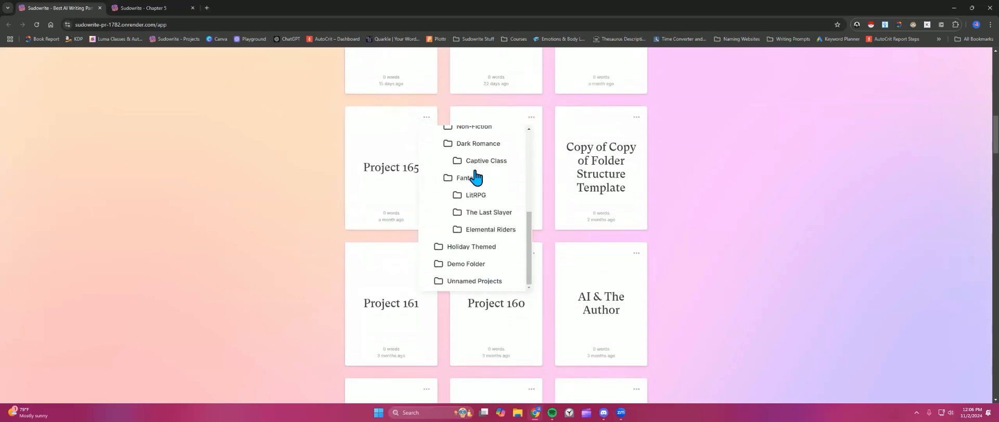
left_click(468, 281)
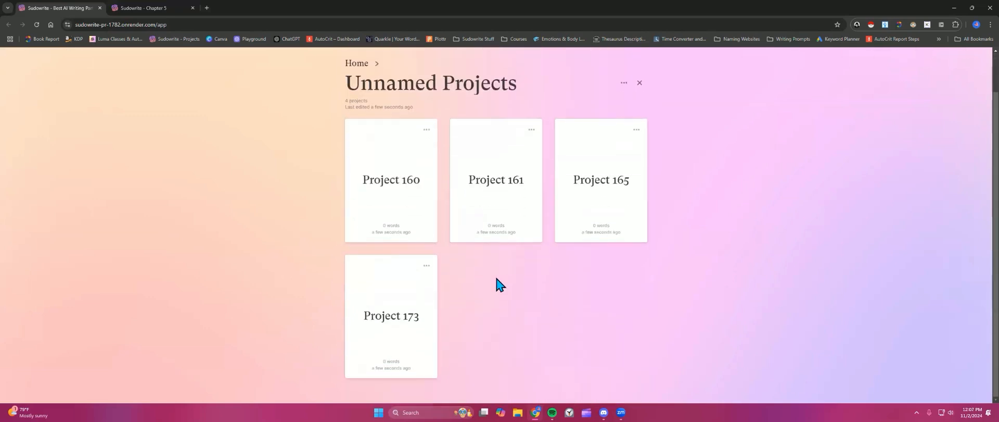
Step: Create a new folder named Demo inside Unnamed Projects and return to the home page
scroll(197, 133, "up", 1)
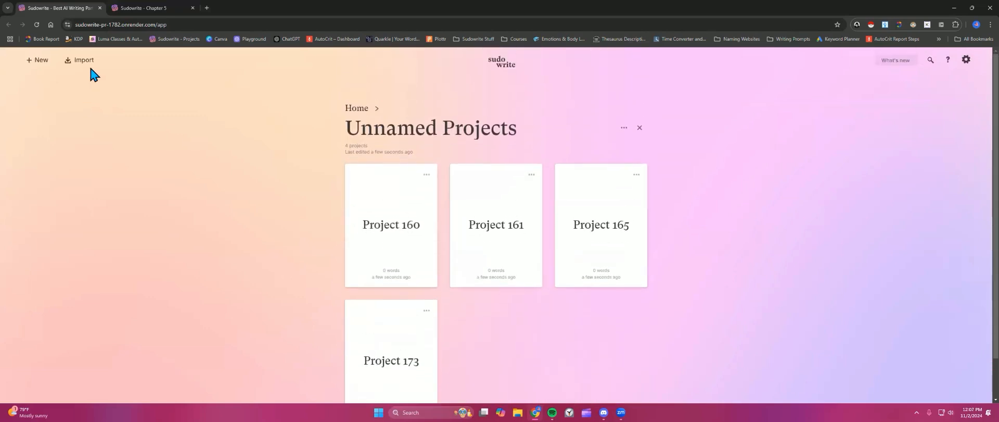
left_click(30, 59)
left_click(24, 94)
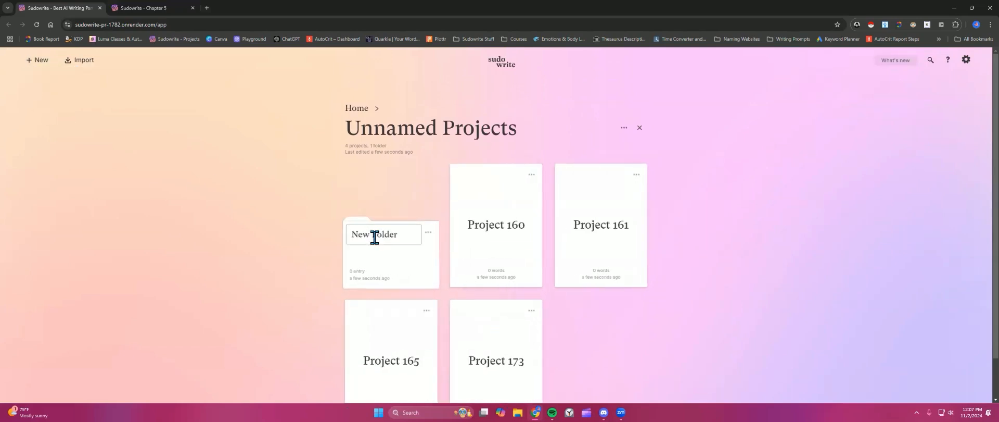
left_click(375, 235)
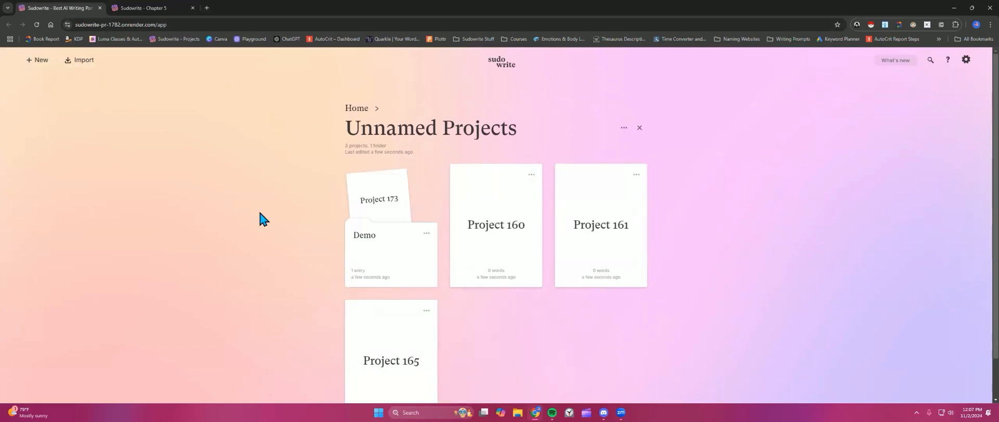
left_click(357, 109)
scroll(304, 180, "down", 1)
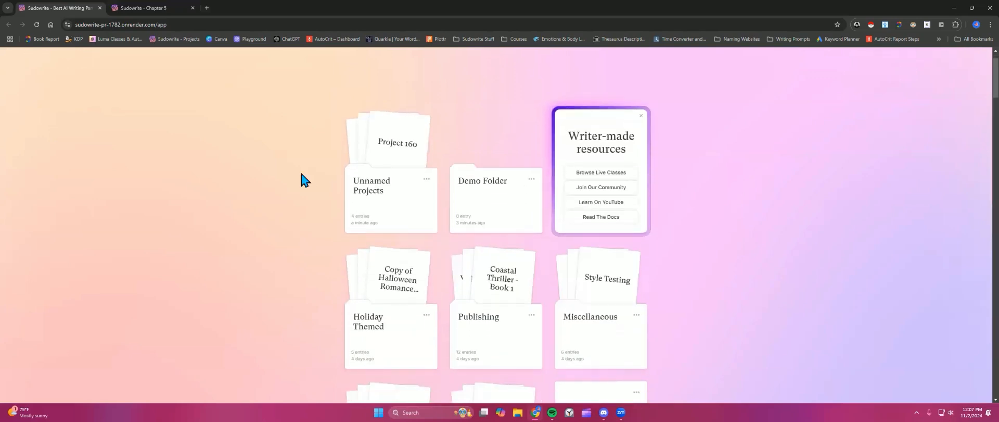
scroll(304, 179, "up", 1)
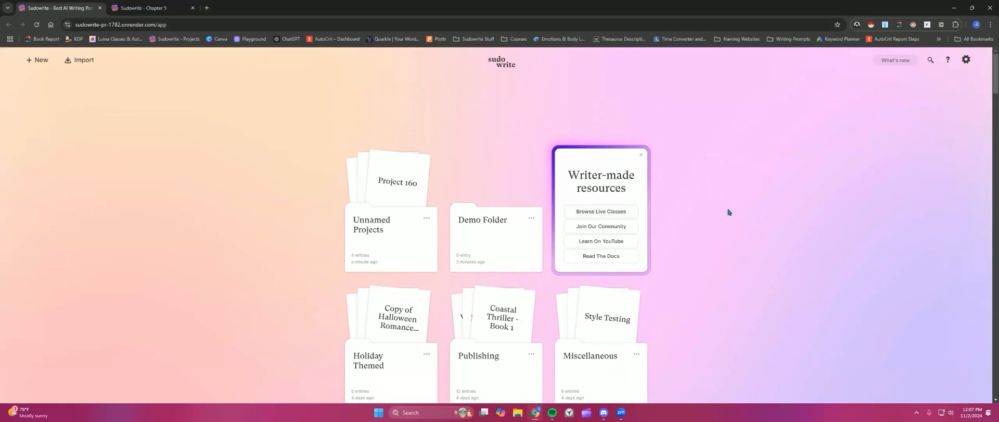
Step: Switch to the other Sudowrite tab to review its project list, then come back
left_click(170, 8)
left_click(27, 65)
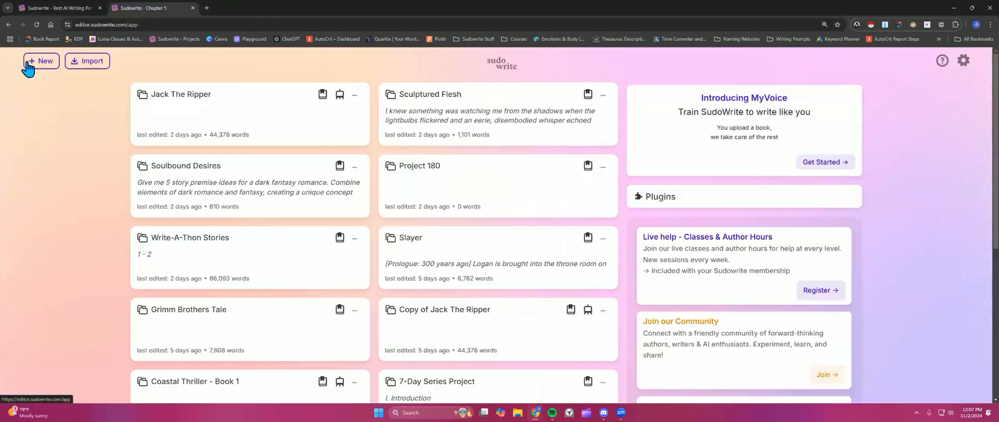
scroll(743, 254, "down", 4)
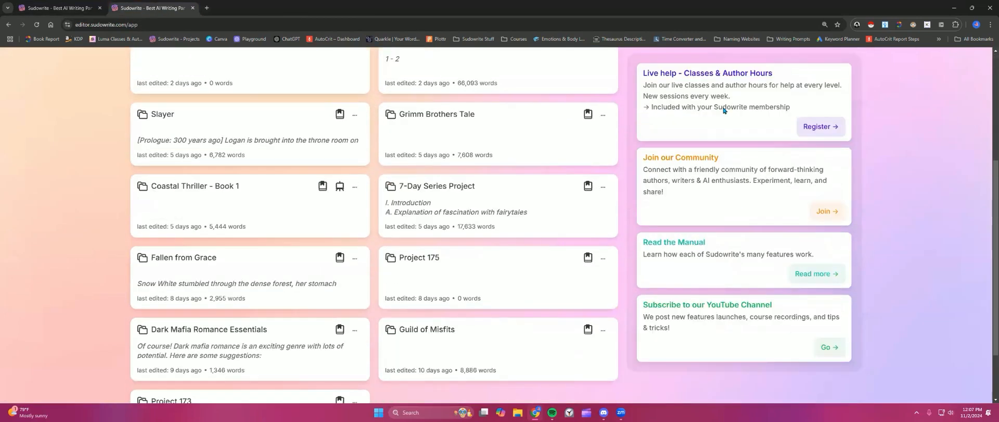
left_click(62, 8)
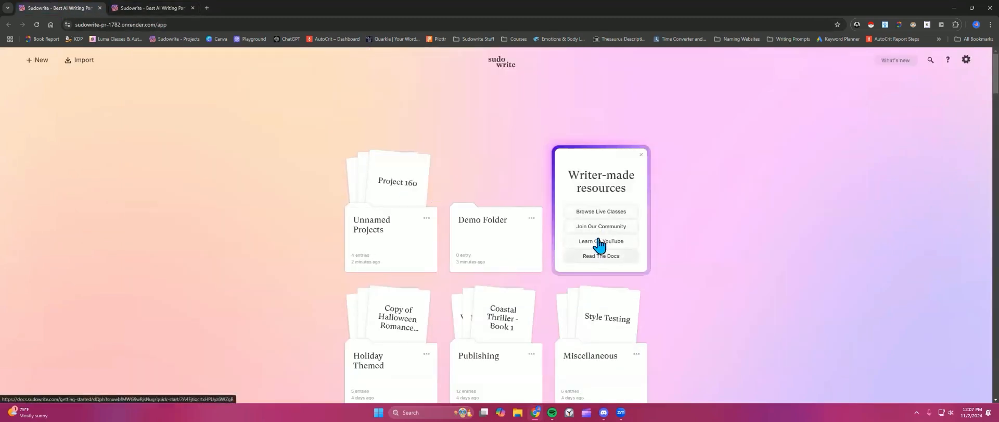
Step: Close the Writer-made resources card on the home page
left_click(641, 156)
scroll(750, 250, "down", 9)
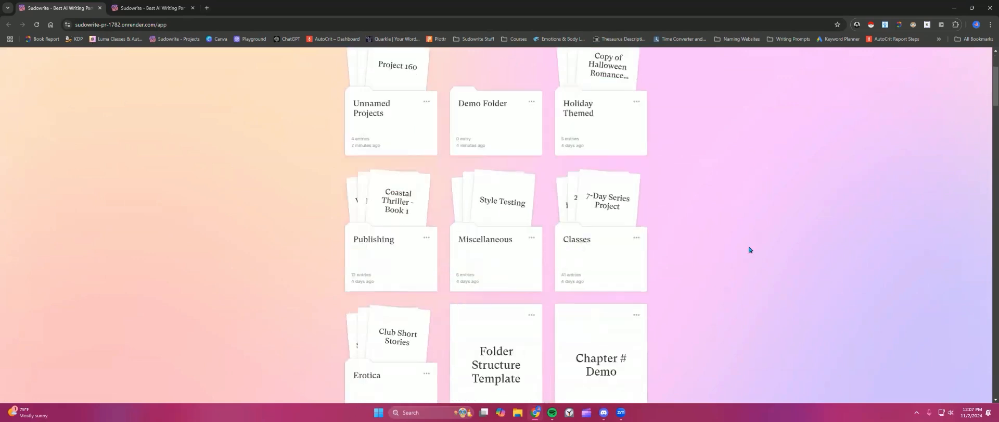
scroll(751, 250, "up", 9)
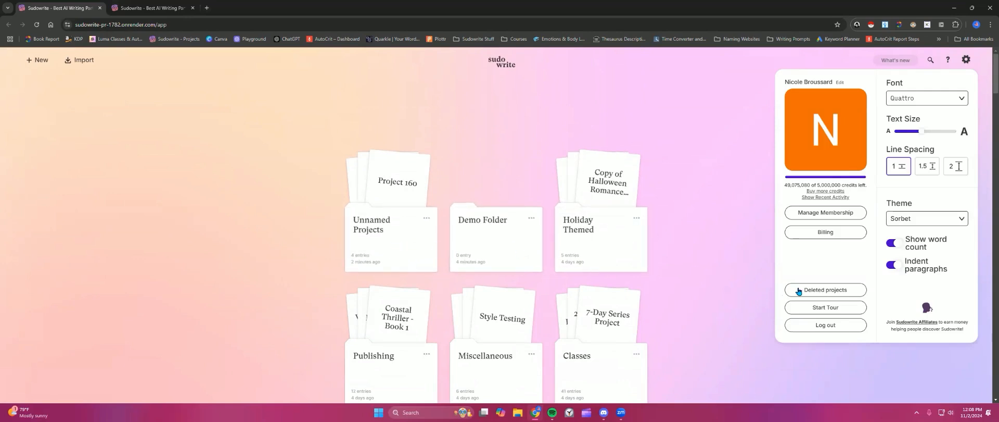
Step: Compare the Deleted Projects section in the other editor tab with the home page
left_click(731, 264)
key("ctrl+Tab")
scroll(763, 218, "up", 4)
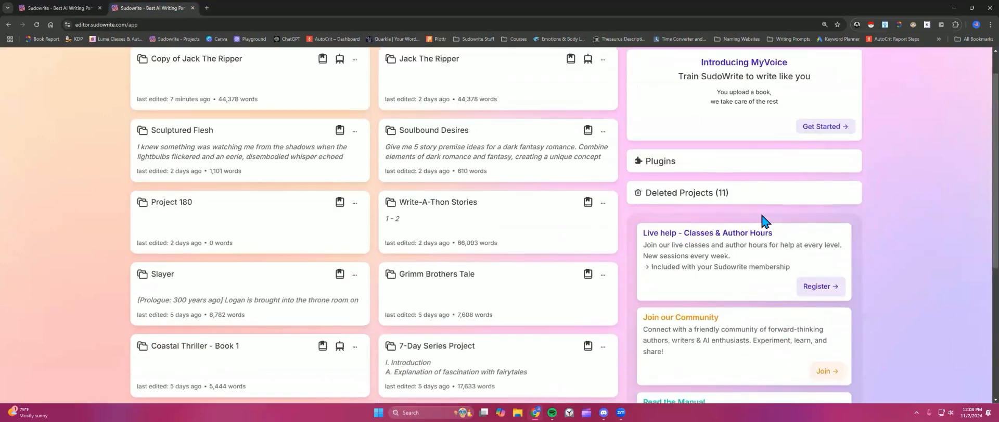
key("ctrl+shift+Tab")
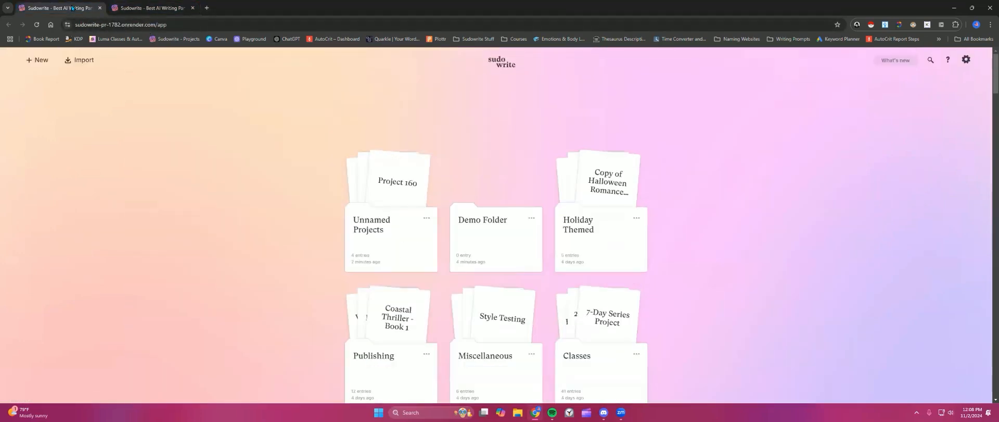
Step: Open the Deleted projects view from settings, browse its contents, and close it
left_click(963, 61)
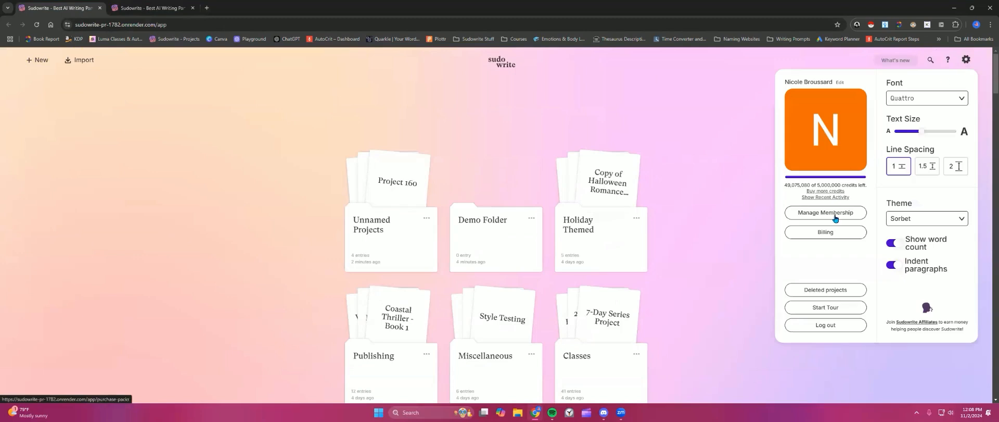
left_click(818, 293)
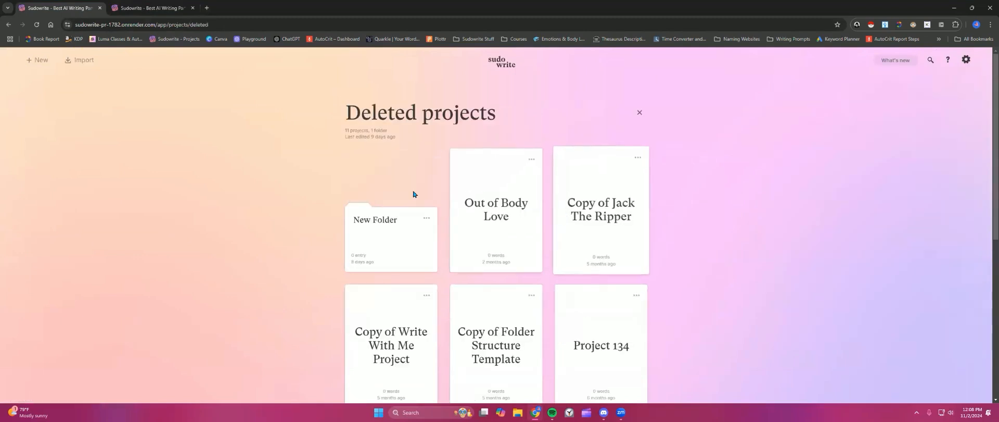
scroll(245, 196, "down", 2)
scroll(245, 196, "down", 4)
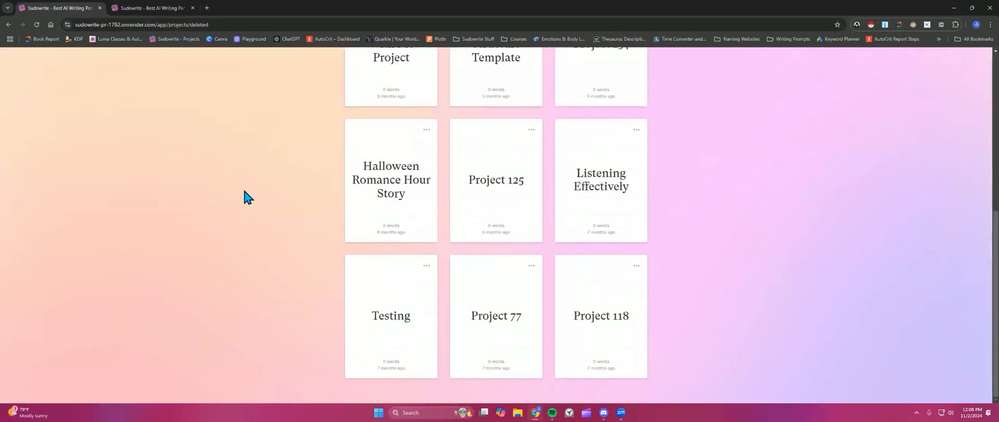
scroll(631, 119, "up", 6)
left_click(641, 113)
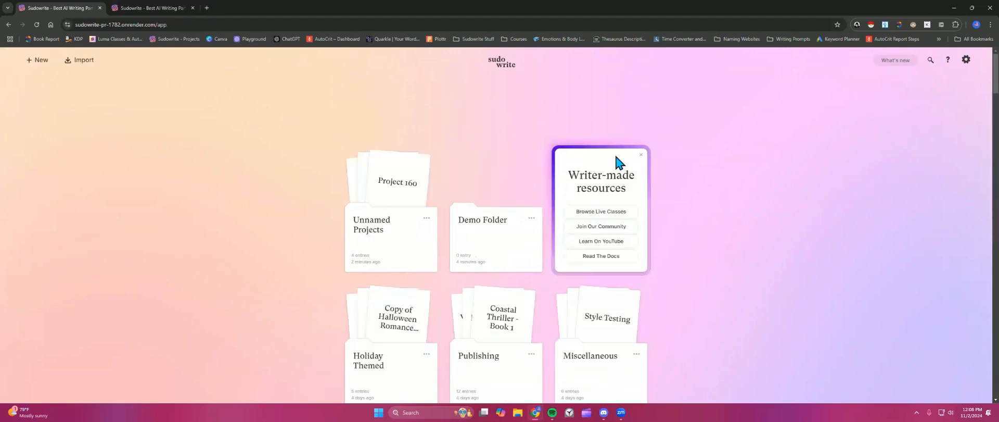
Step: Open the Join Our Community link, then close the Discord tab it opens
left_click(594, 227)
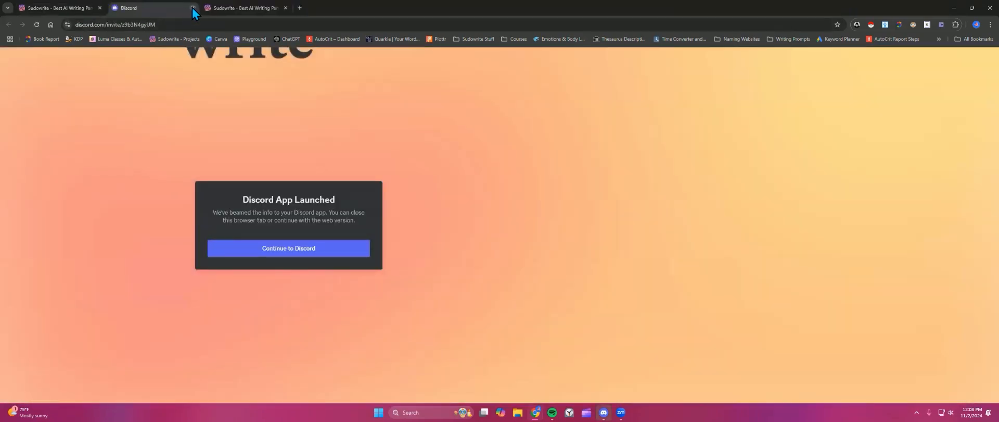
left_click(193, 8)
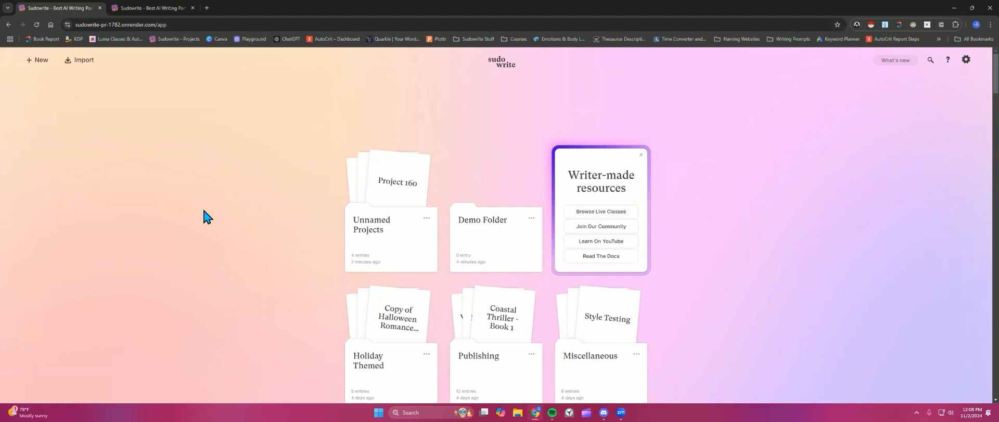
scroll(207, 220, "down", 1)
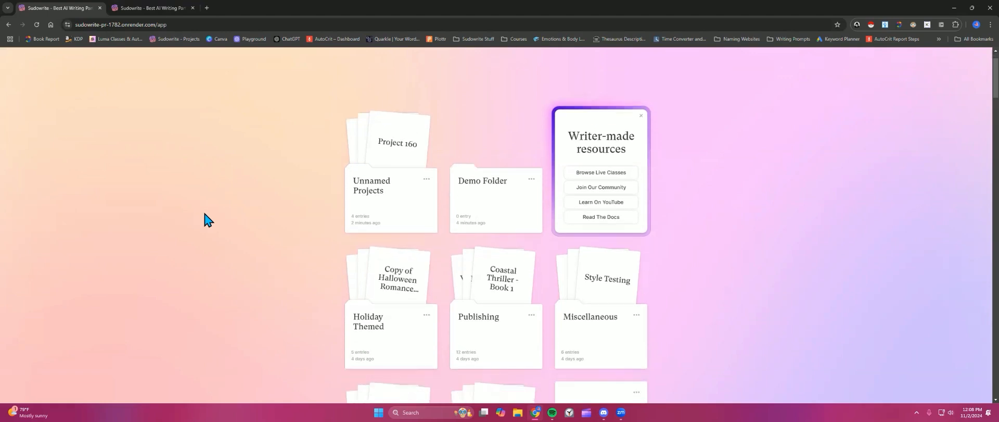
scroll(207, 220, "up", 1)
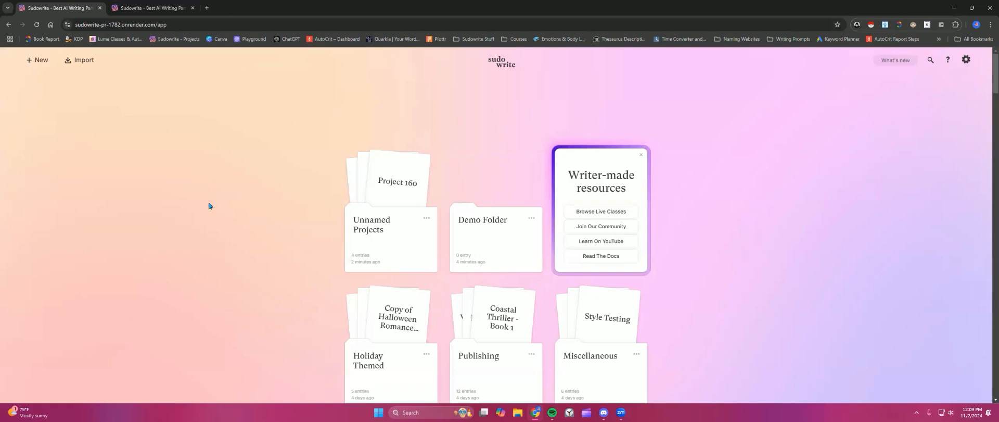
Step: Switch to the editor tab and open the Copy of Jack The Ripper project
mouse_move(155, 13)
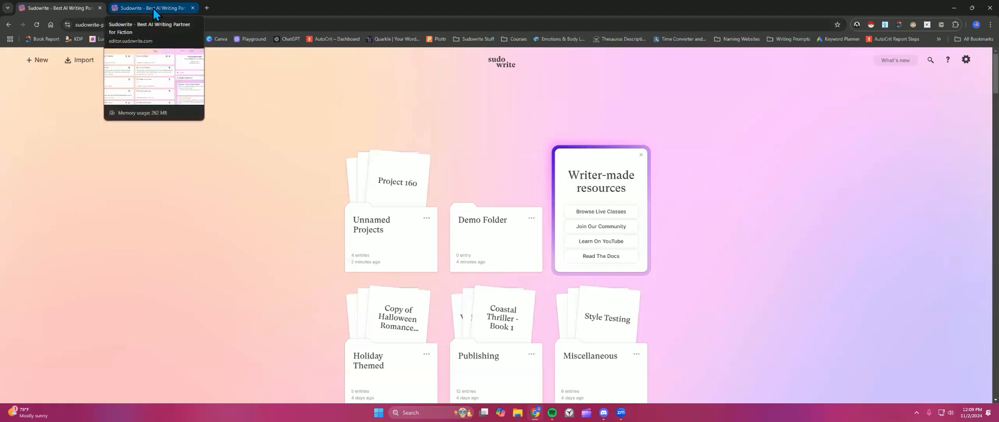
left_click(154, 13)
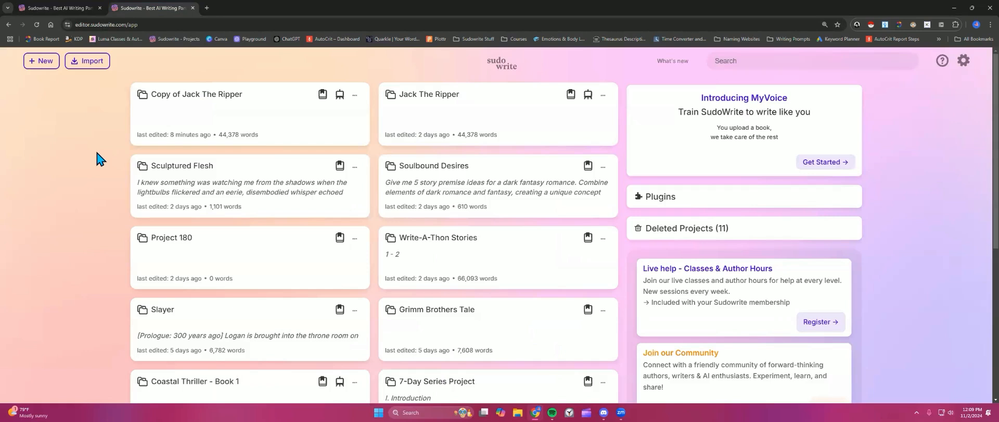
left_click(223, 123)
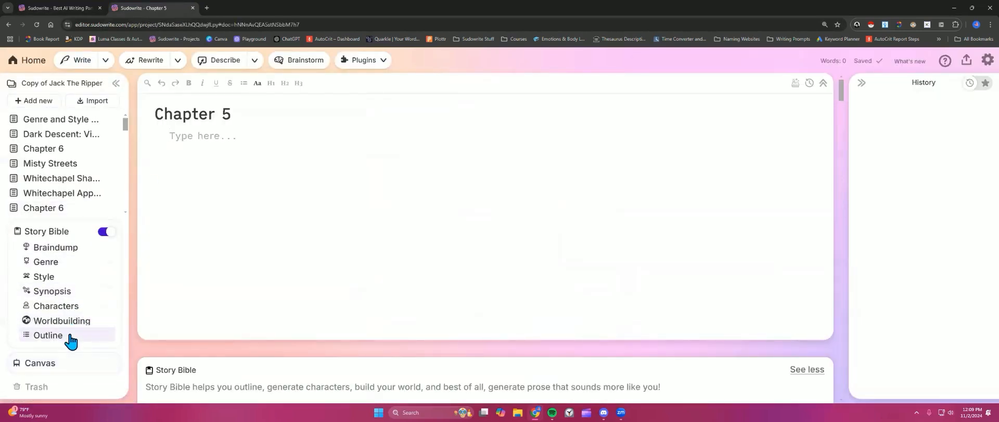
Step: Open the Story Bible outline and convert the old-style outline into the Unlimited Outline
left_click(71, 340)
scroll(235, 287, "down", 12)
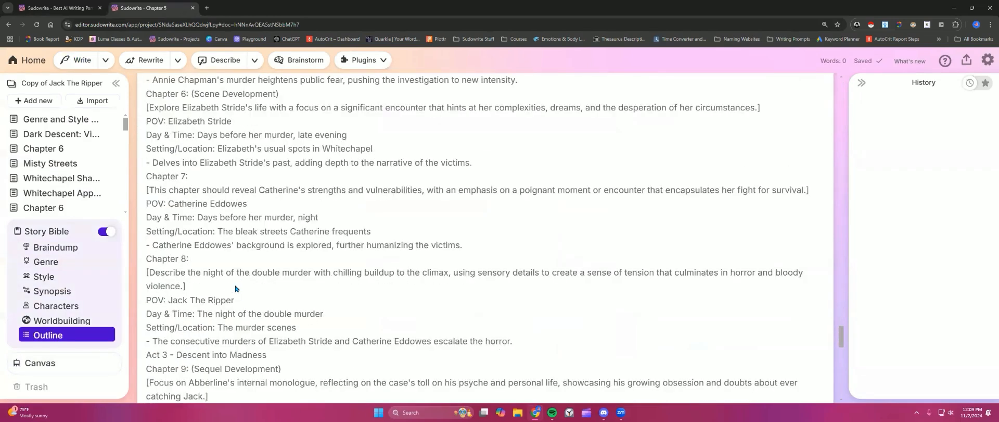
scroll(235, 287, "down", 10)
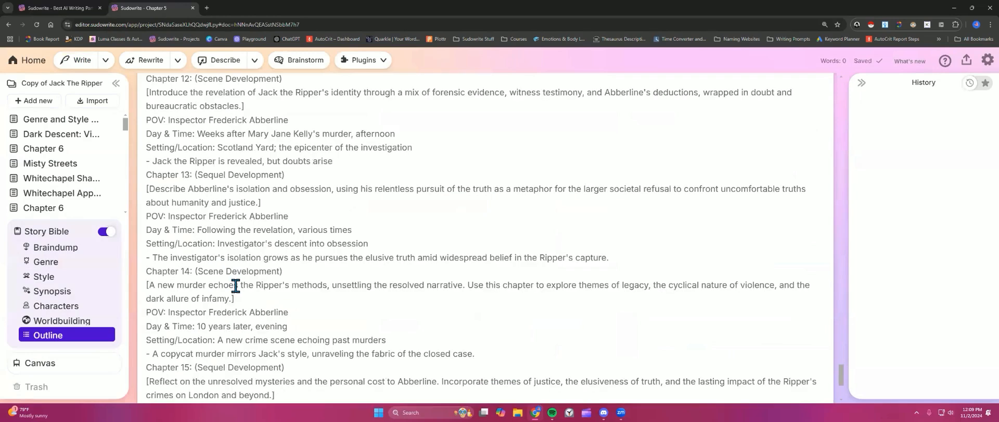
scroll(312, 295, "down", 4)
scroll(312, 293, "up", 20)
scroll(641, 241, "down", 1)
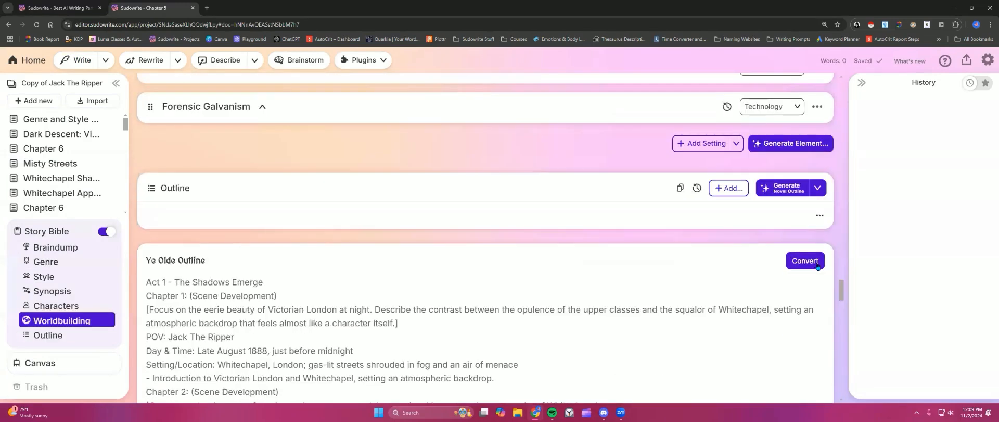
left_click(805, 260)
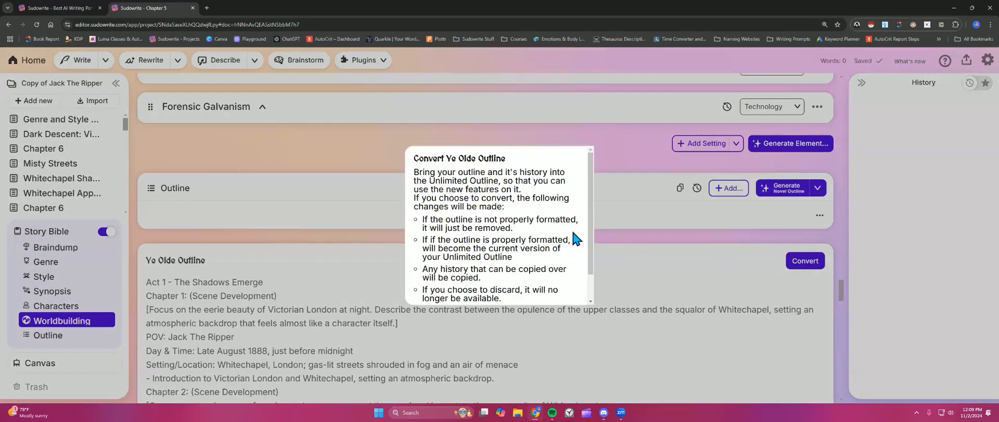
scroll(573, 239, "down", 1)
scroll(442, 166, "up", 1)
scroll(477, 198, "down", 1)
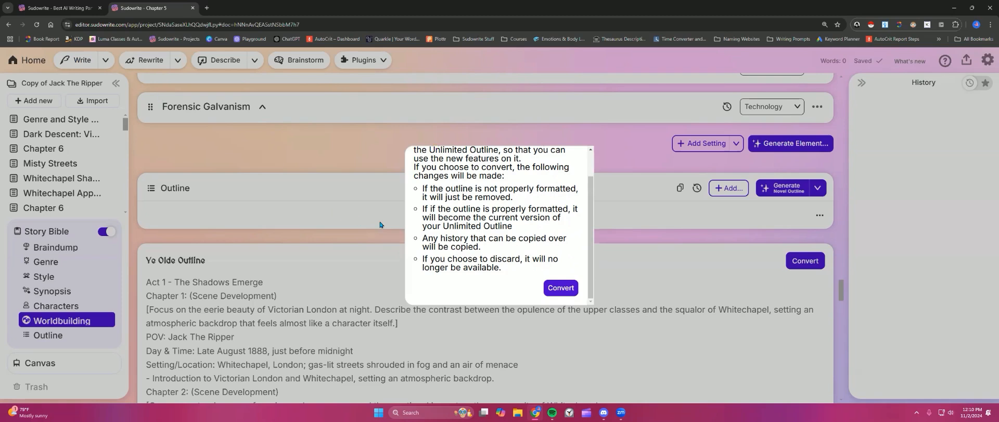
left_click(564, 287)
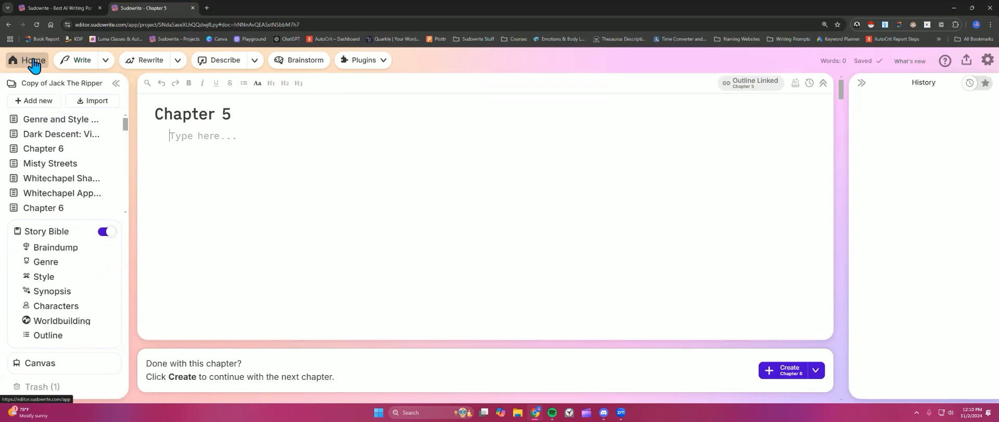
Step: Browse the converted outline's act and chapter cards
left_click(63, 341)
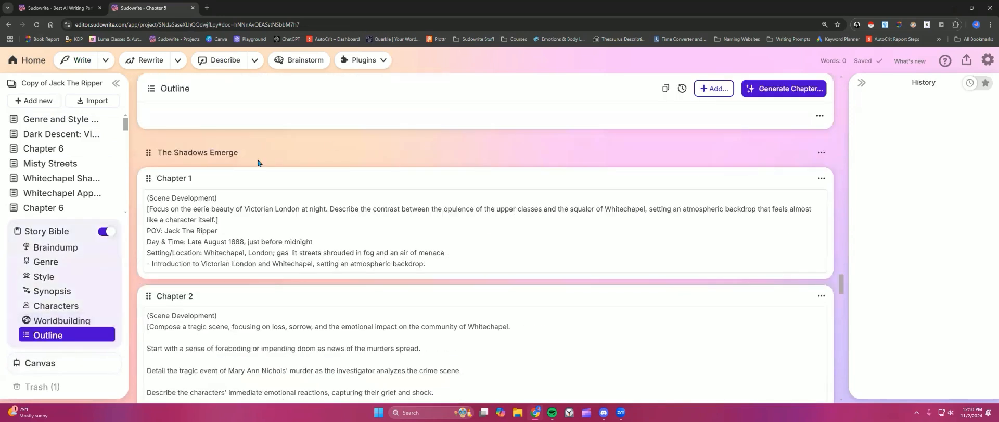
scroll(214, 167, "up", 1)
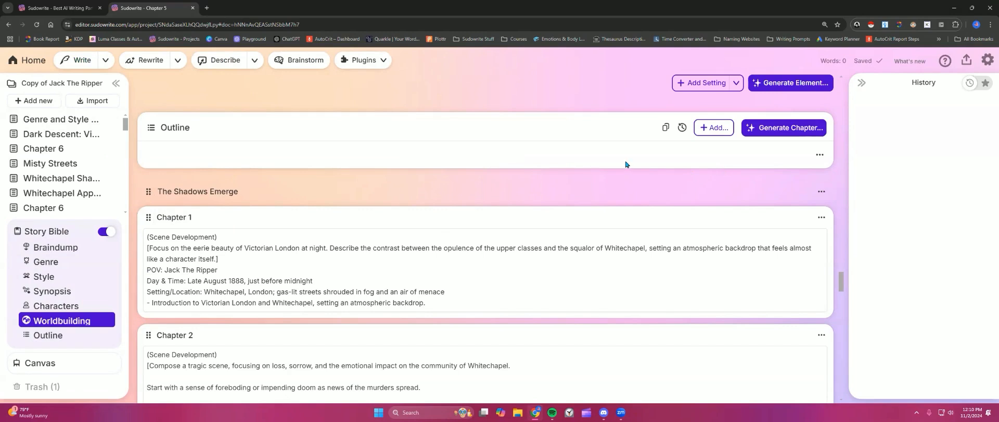
scroll(625, 164, "up", 1)
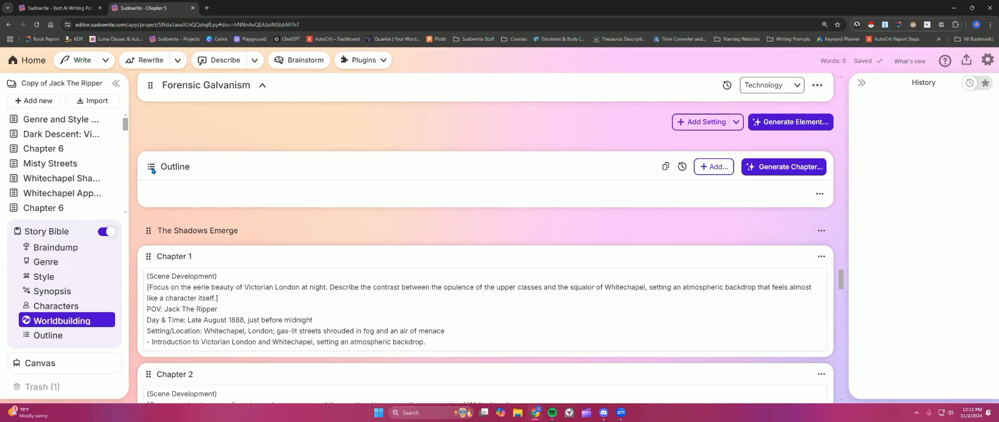
scroll(391, 228, "down", 4)
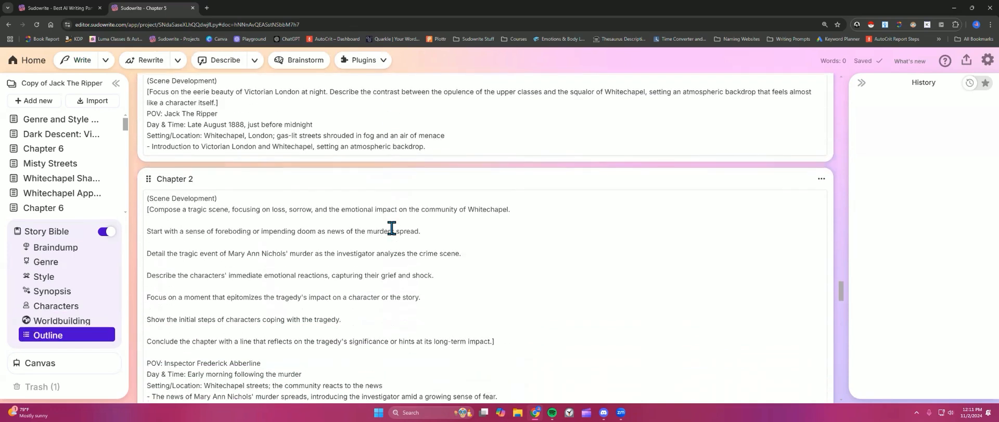
scroll(391, 228, "down", 9)
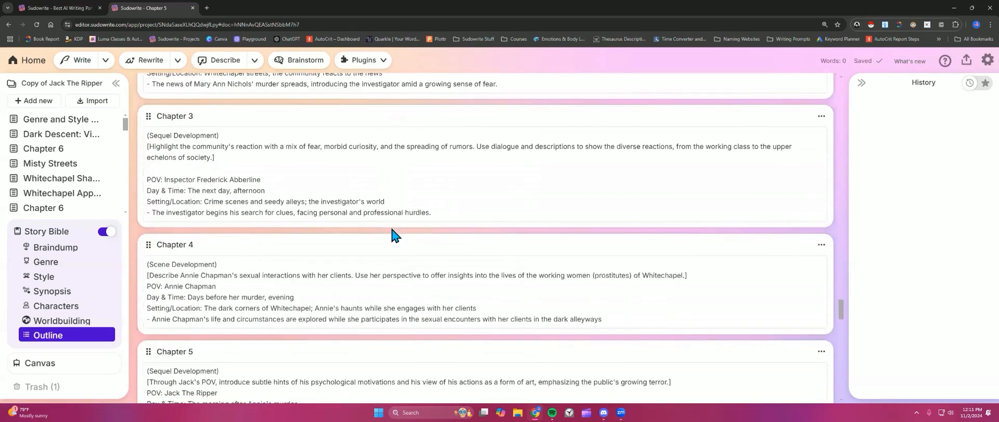
scroll(391, 228, "down", 1)
left_click(464, 197)
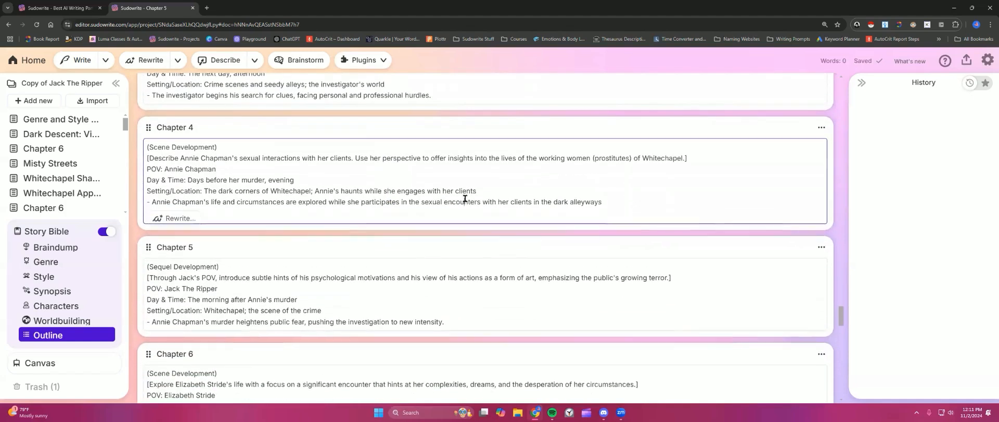
left_click(418, 294)
scroll(420, 295, "down", 1)
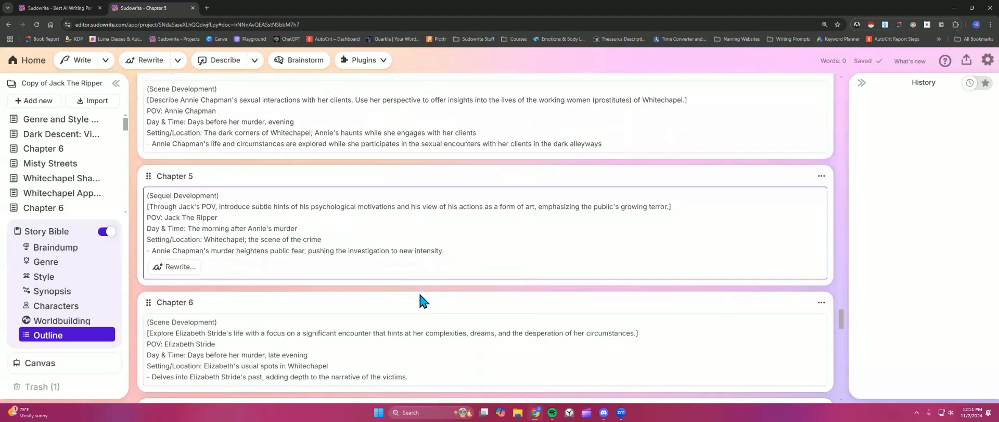
scroll(147, 213, "up", 1)
left_click_drag(147, 214, 164, 315)
scroll(272, 290, "up", 5)
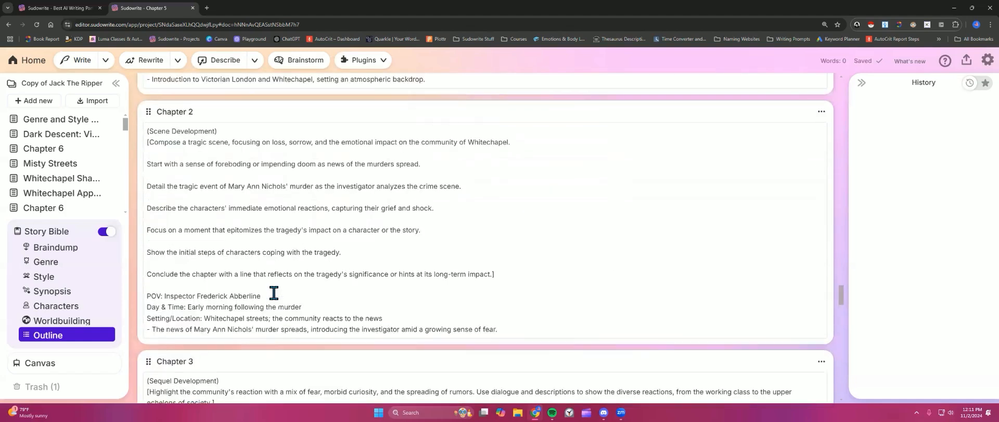
scroll(274, 293, "up", 1)
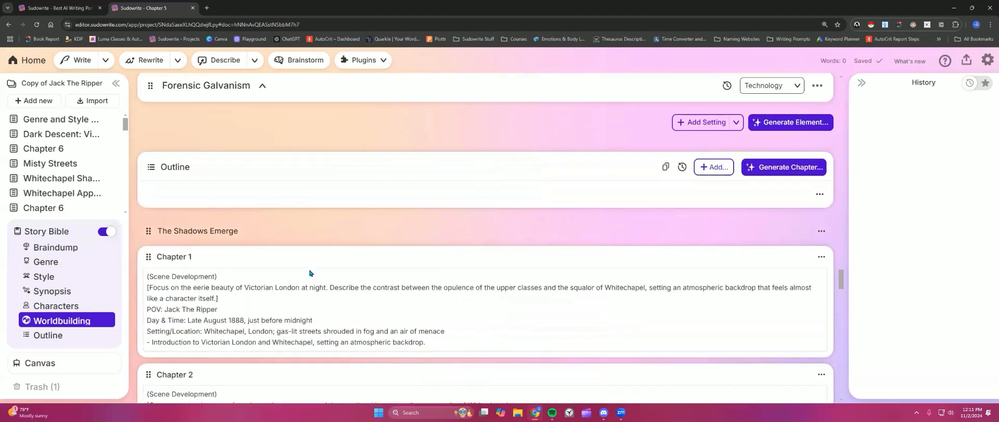
scroll(312, 270, "down", 1)
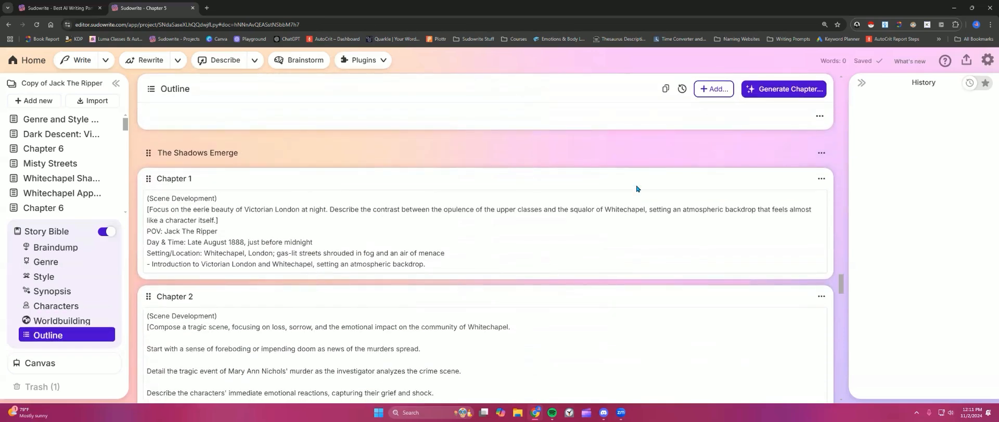
Step: Open the outline's Add menu and review the chapter placement positions, choosing After Chapter 11 without adding anything
left_click(723, 90)
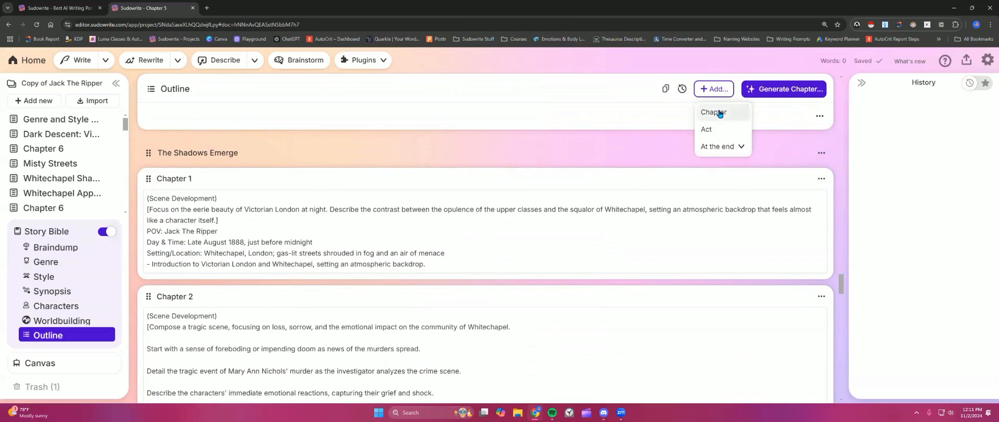
left_click(744, 149)
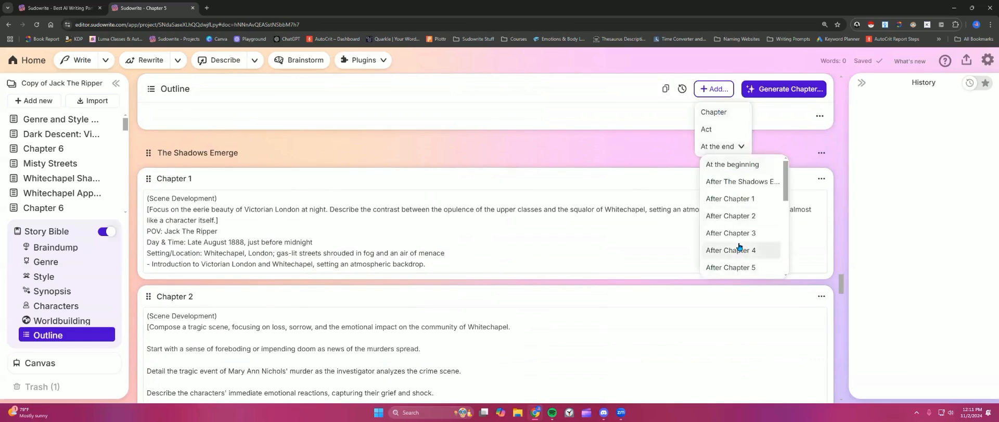
scroll(739, 245, "down", 5)
scroll(740, 247, "down", 1)
scroll(740, 248, "up", 5)
scroll(747, 250, "down", 6)
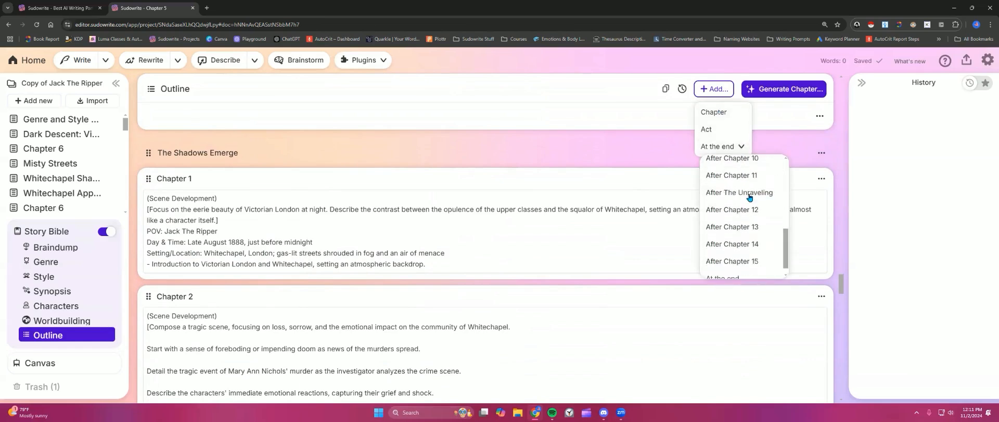
scroll(749, 245, "up", 3)
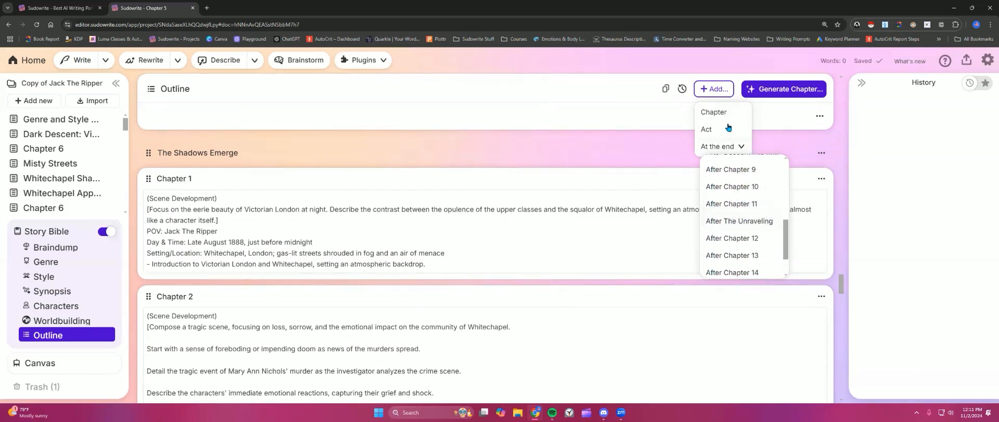
left_click(746, 204)
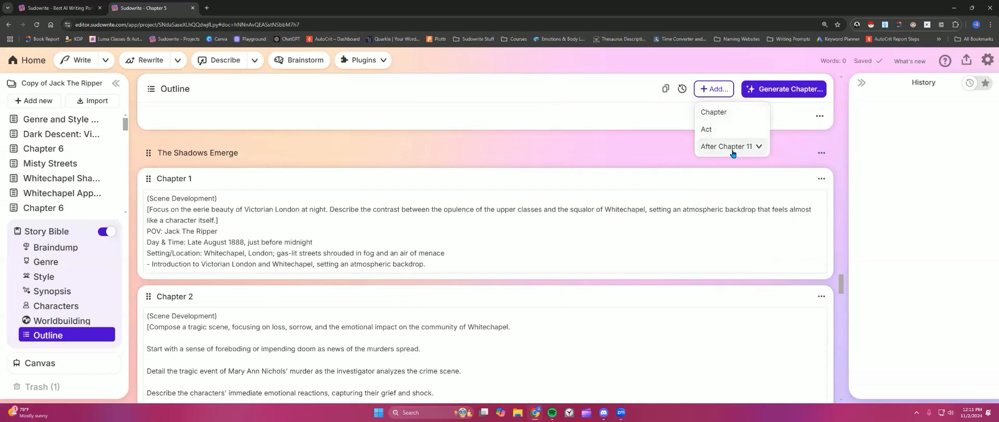
left_click(466, 148)
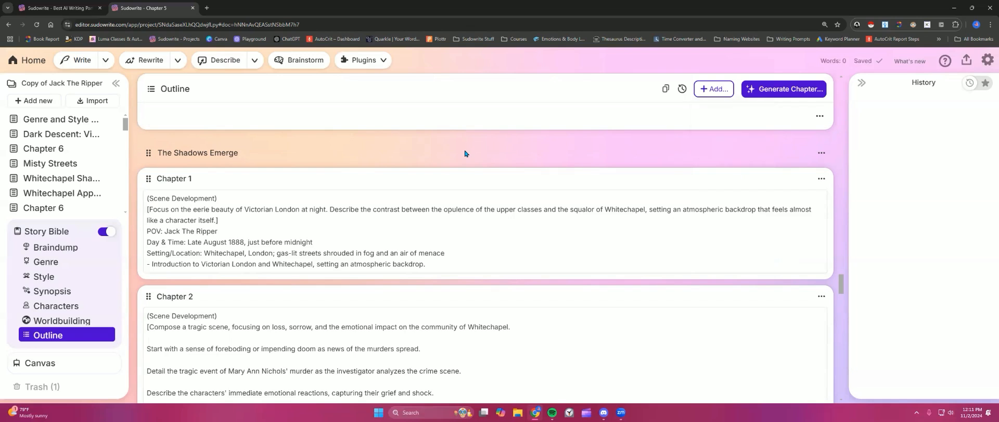
Step: Delete The Shadows Emerge act heading from the outline
left_click(821, 152)
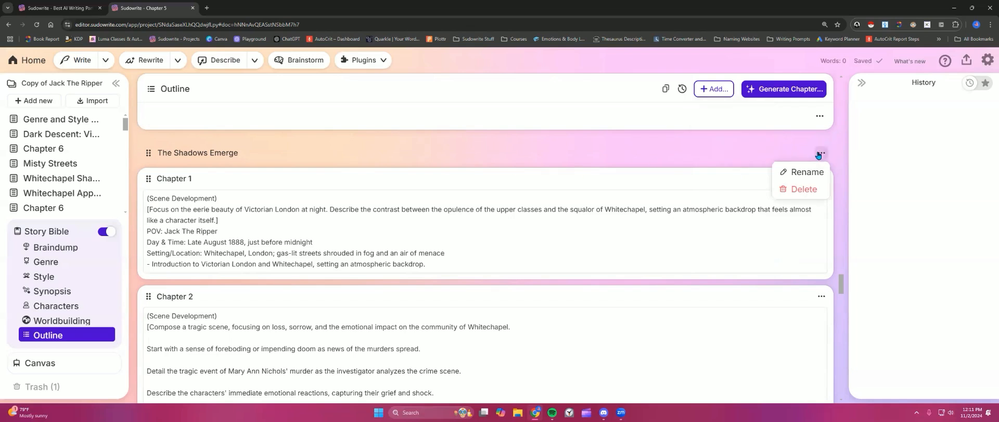
left_click(801, 190)
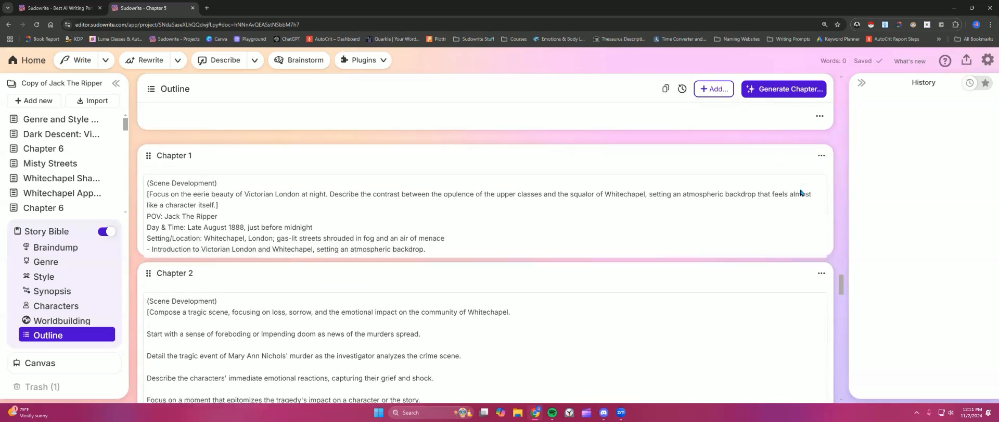
Step: Open Chapter 1's options to view its linked documents and update choices, then close them
left_click(821, 155)
scroll(749, 281, "down", 3)
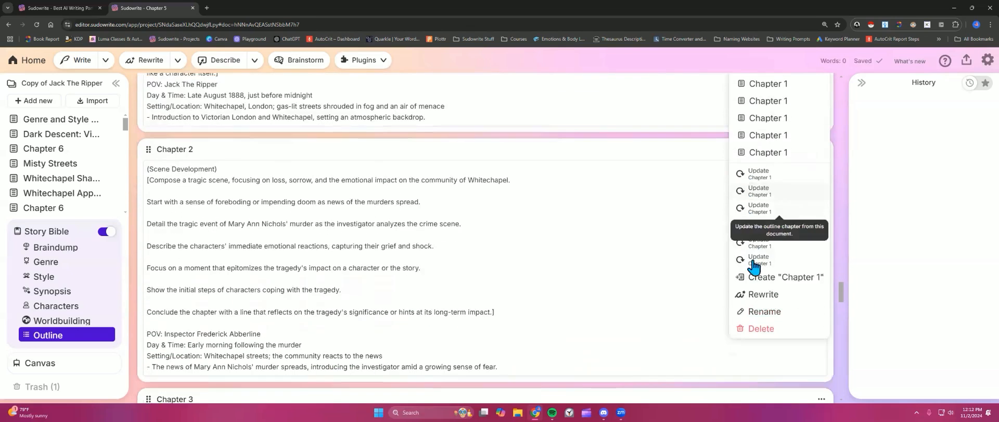
scroll(682, 240, "up", 3)
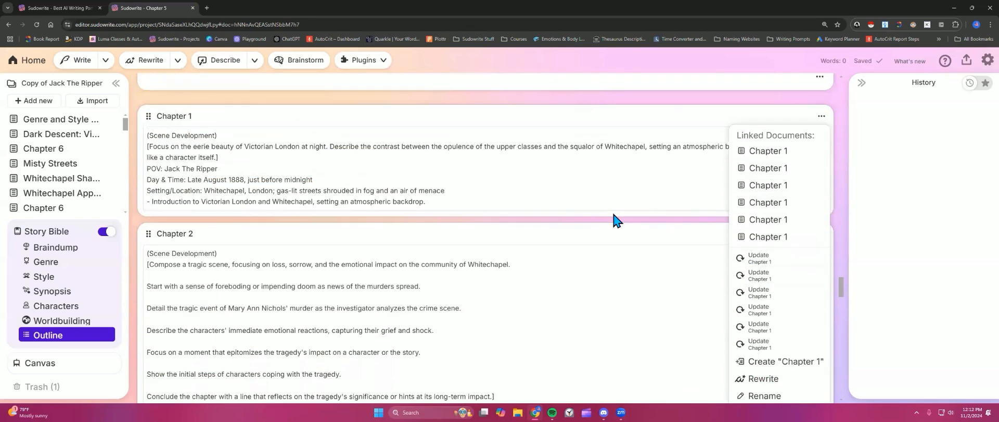
left_click(463, 199)
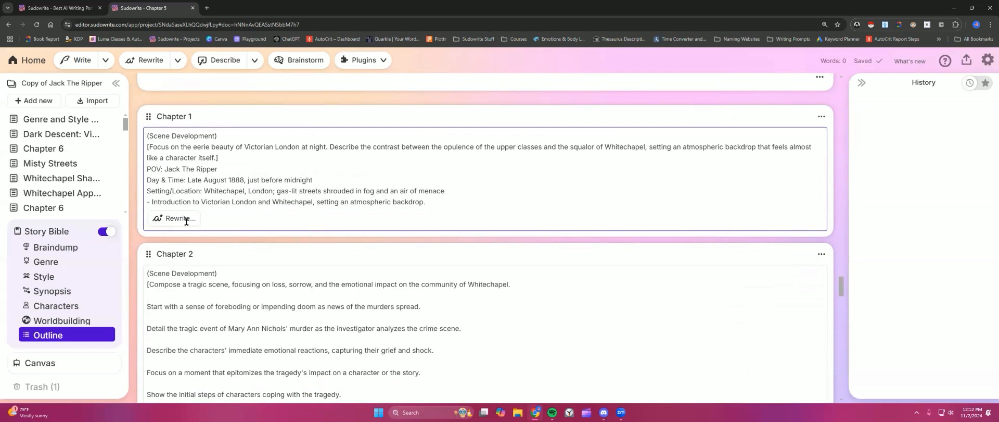
Step: Read through the Chapter 1 and Chapter 2 outline card text
scroll(233, 204, "up", 1)
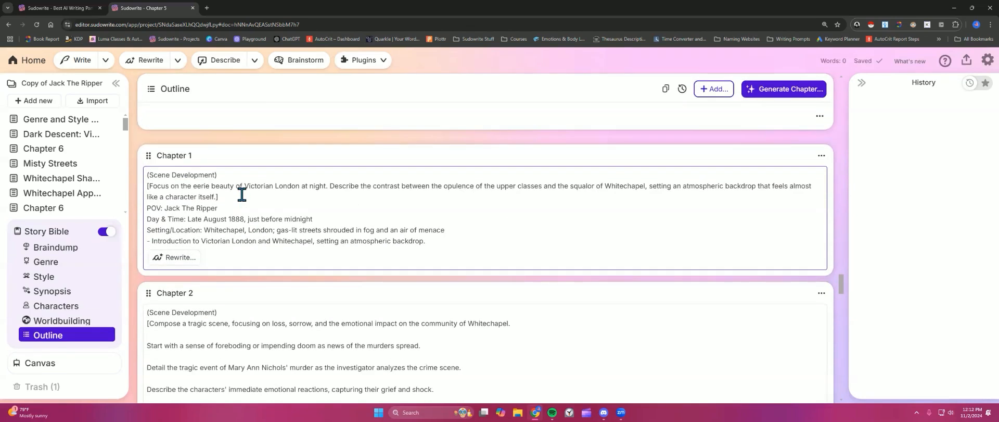
scroll(239, 192, "down", 1)
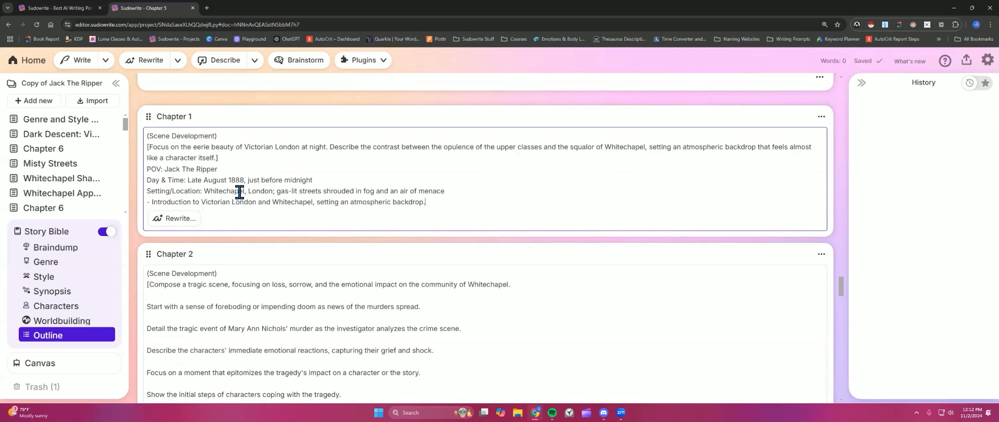
left_click_drag(201, 201, 404, 202)
scroll(293, 293, "down", 2)
scroll(293, 292, "down", 2)
left_click_drag(180, 276, 500, 276)
left_click(435, 238)
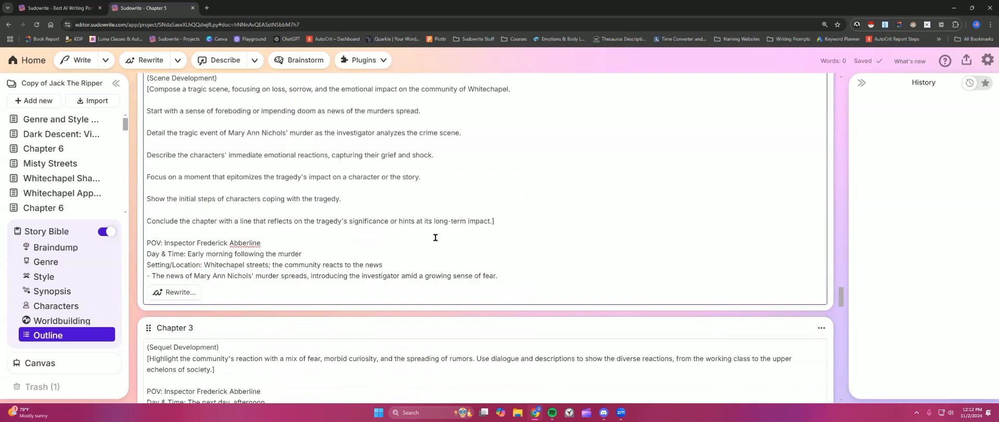
scroll(436, 238, "up", 2)
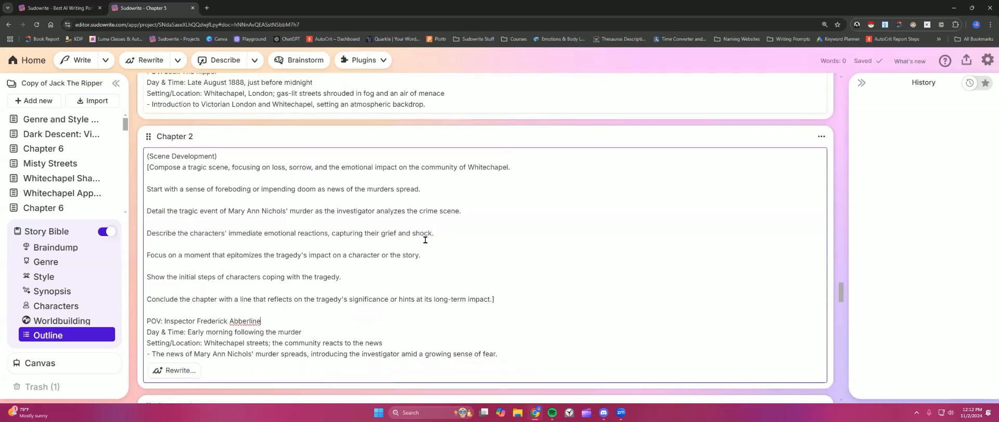
scroll(422, 239, "up", 3)
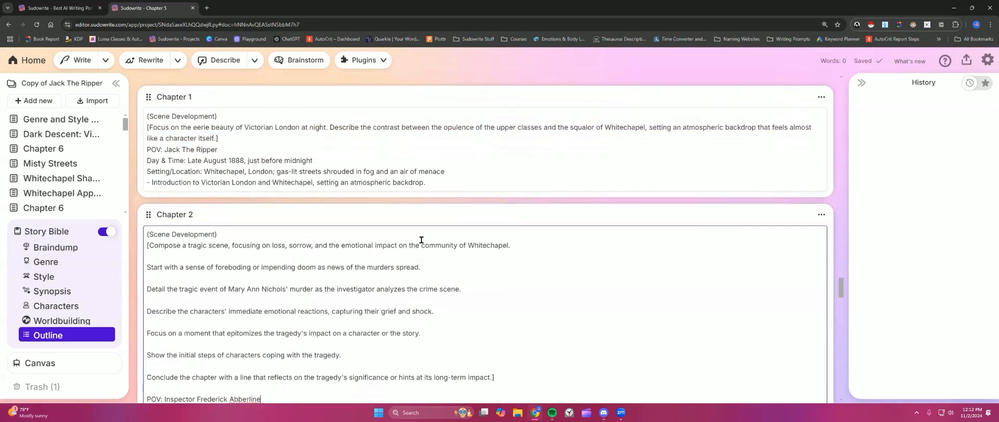
left_click(419, 219)
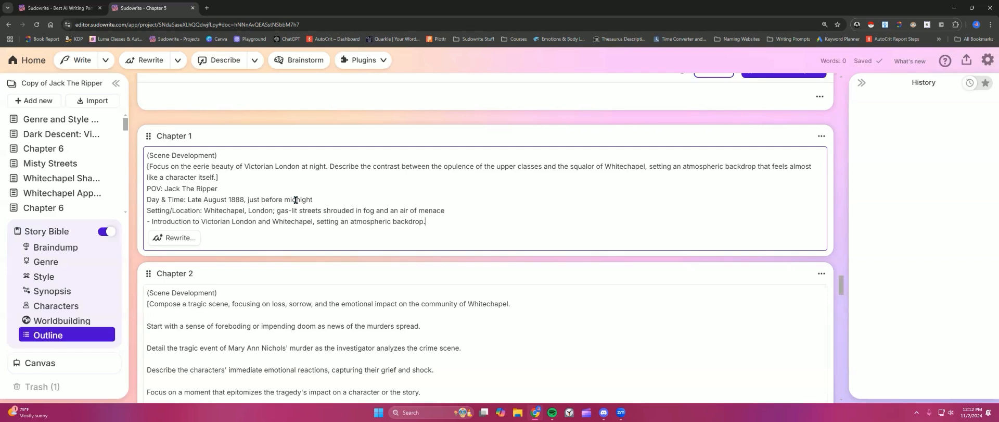
scroll(281, 193, "down", 1)
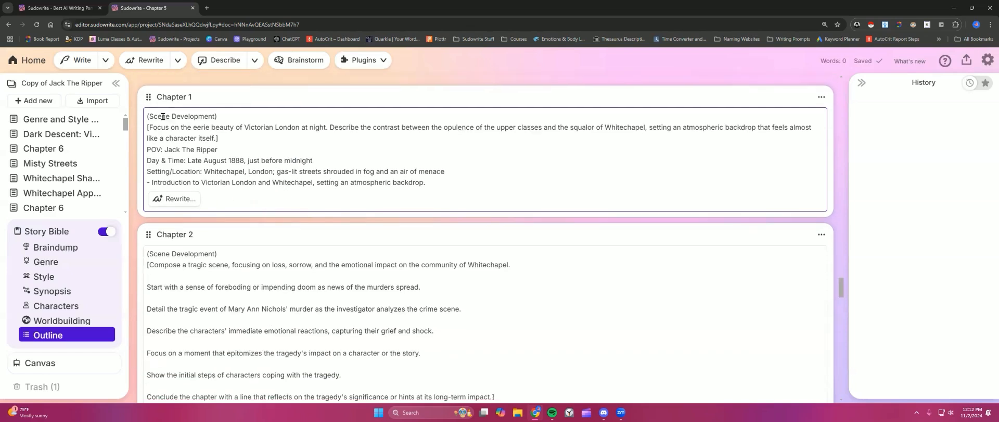
scroll(226, 180, "down", 3)
scroll(226, 180, "down", 3)
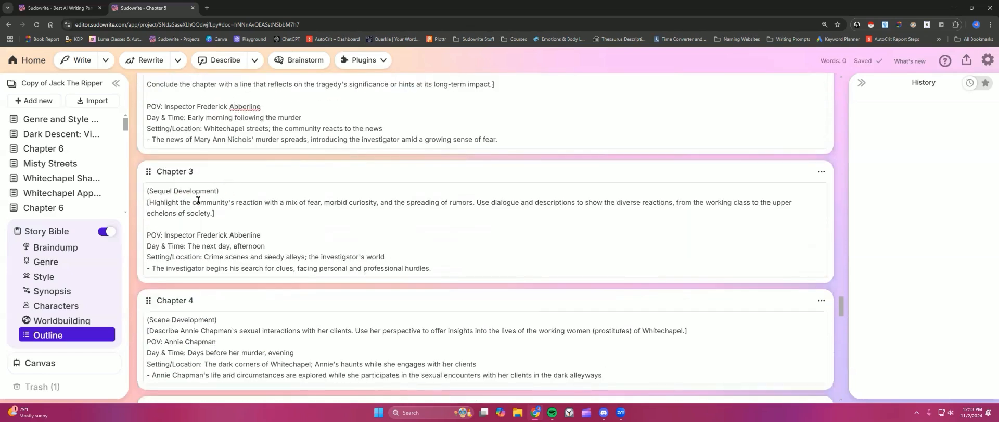
Step: Read through the Chapter 3 and Chapter 4 outline cards, highlighting Chapter 4's POV, time and setting lines
scroll(197, 200, "down", 1)
scroll(188, 202, "down", 1)
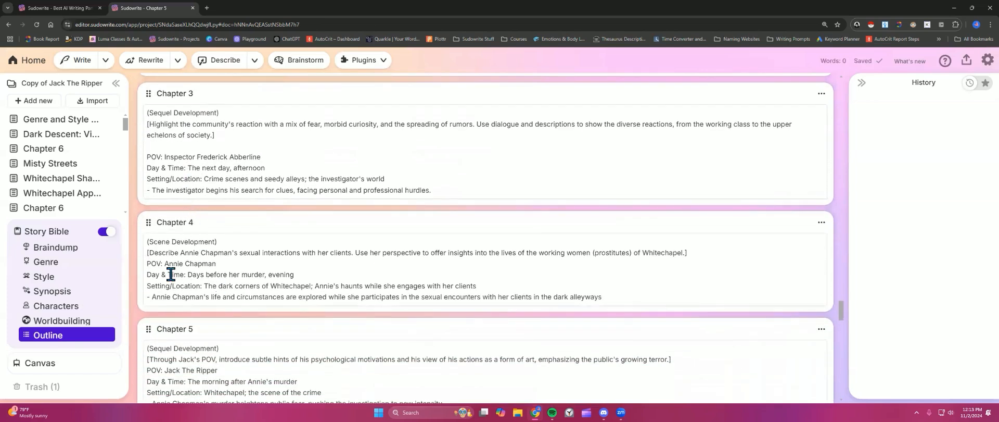
left_click(151, 263)
left_click_drag(151, 263, 432, 297)
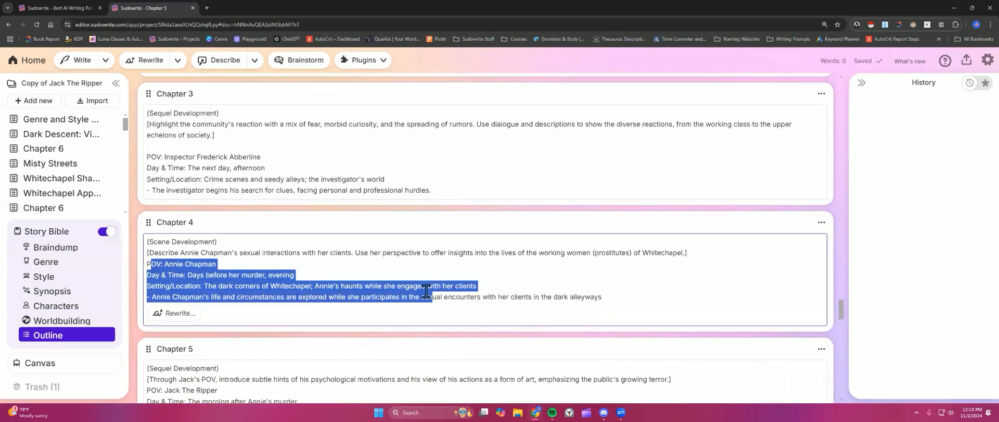
left_click(244, 260)
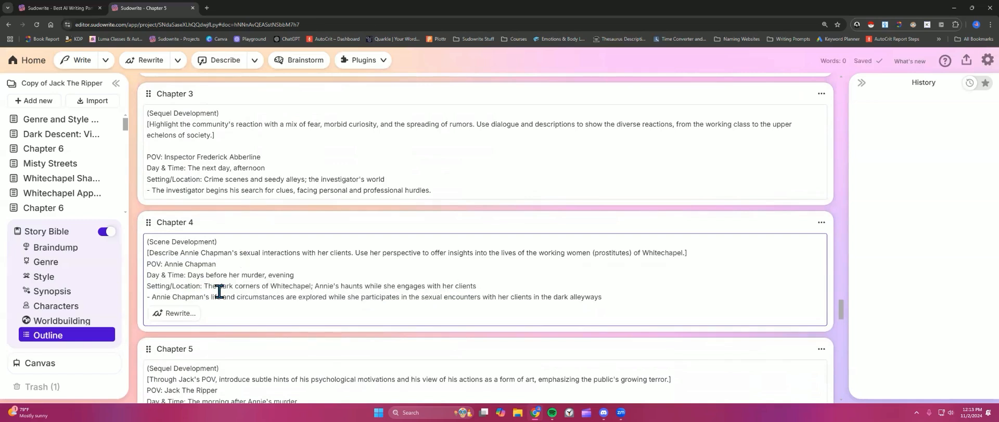
left_click(283, 296)
scroll(264, 263, "up", 6)
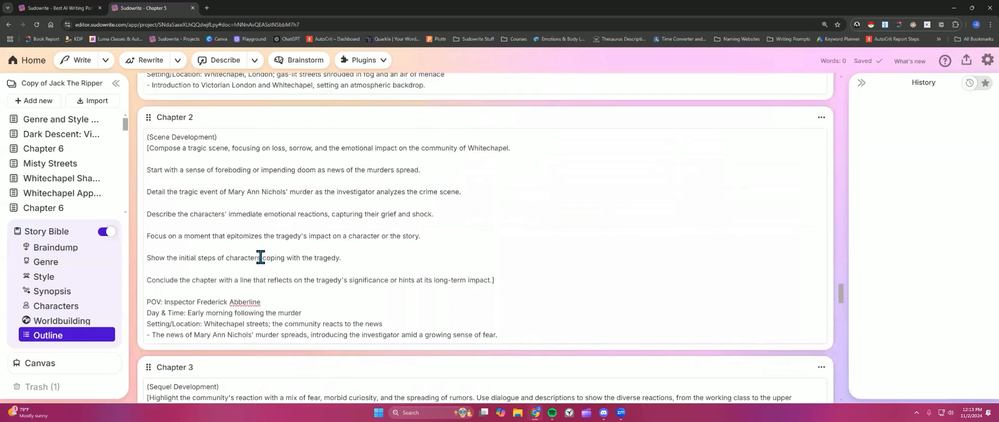
scroll(260, 257, "up", 3)
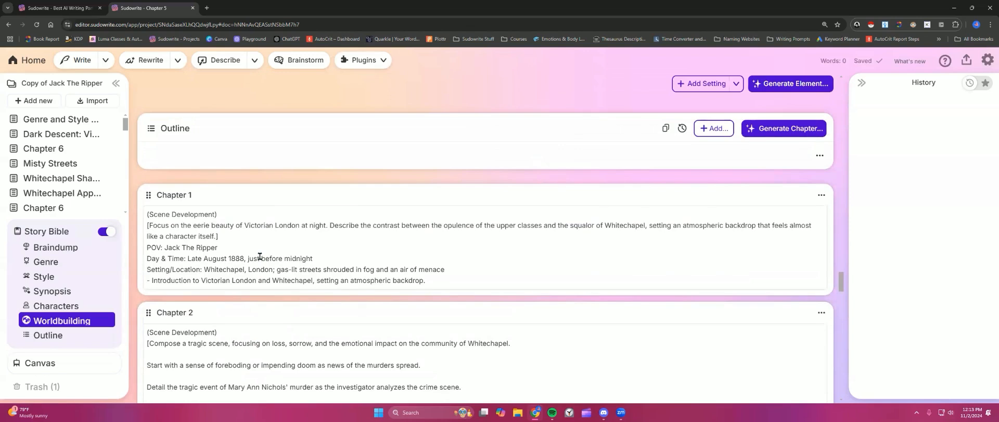
Step: Go to the Genre section and start a new line at its end with a bracketed instruction
left_click(64, 262)
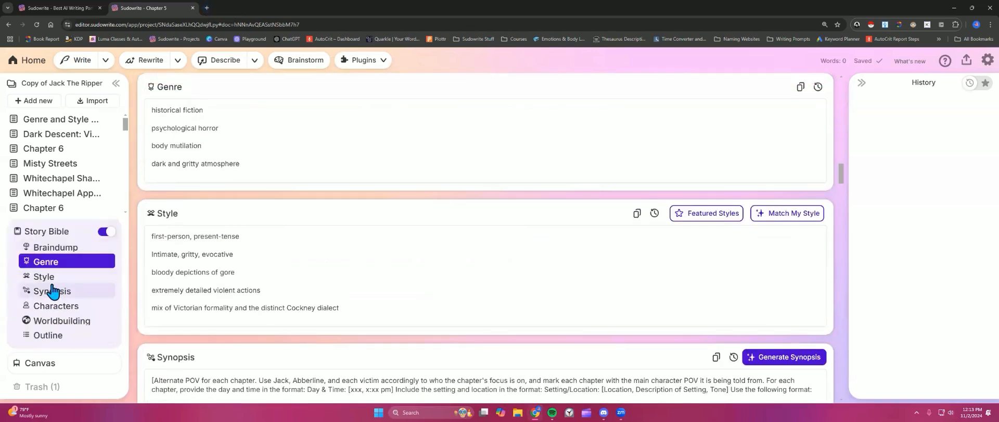
left_click(261, 165)
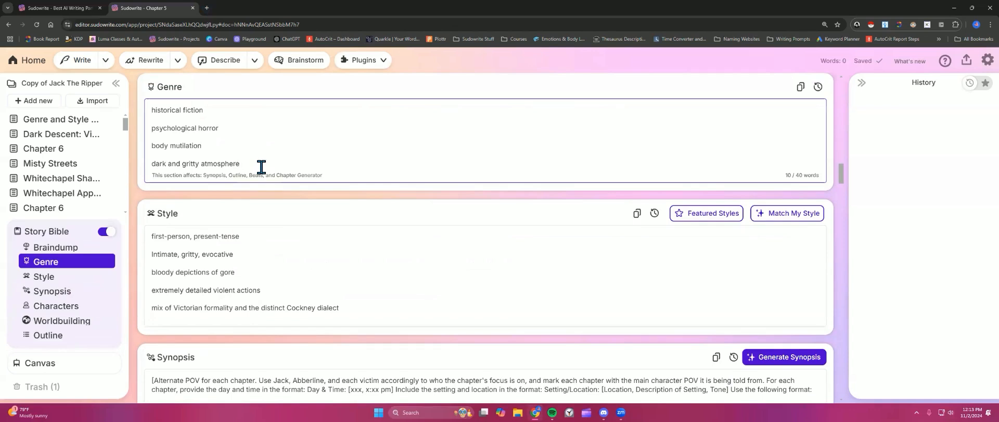
key("Return")
type("[[[slow b")
Step: Open Notion in a new tab and copy the bracketed 'Generate an outline with ONLY … chapters' instruction from New Methods
left_click(207, 7)
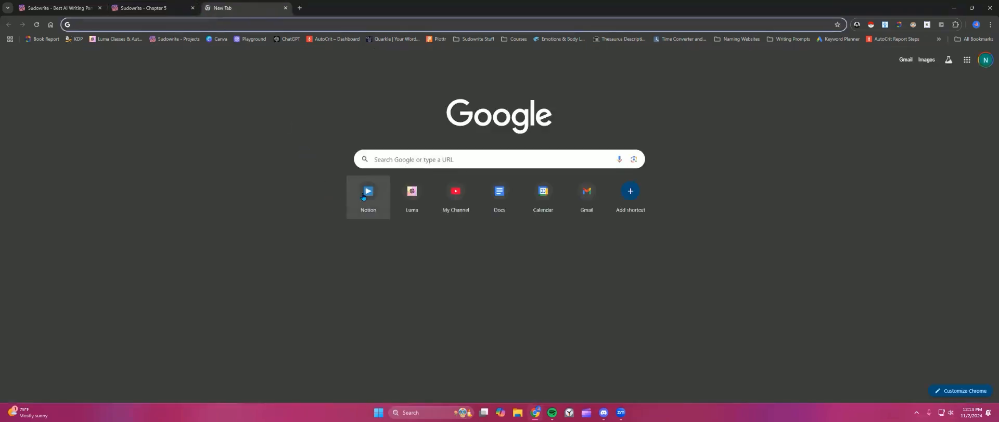
left_click(363, 196)
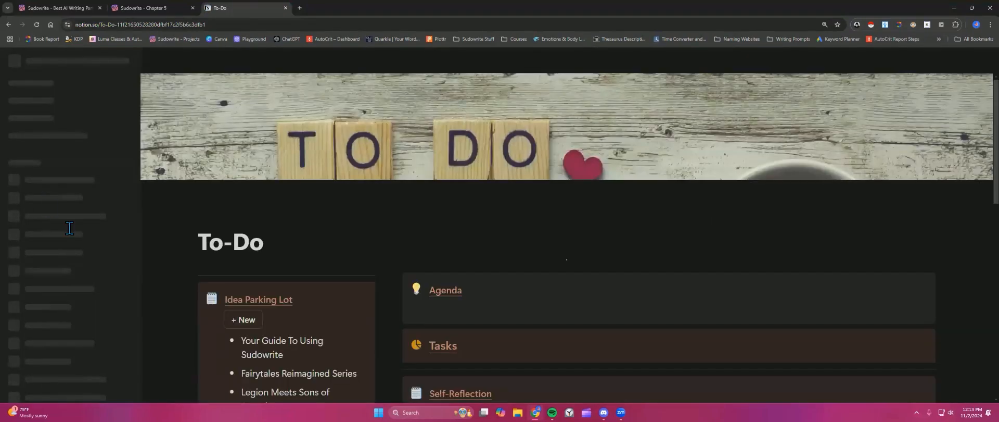
scroll(66, 252, "down", 3)
triple_click(484, 182)
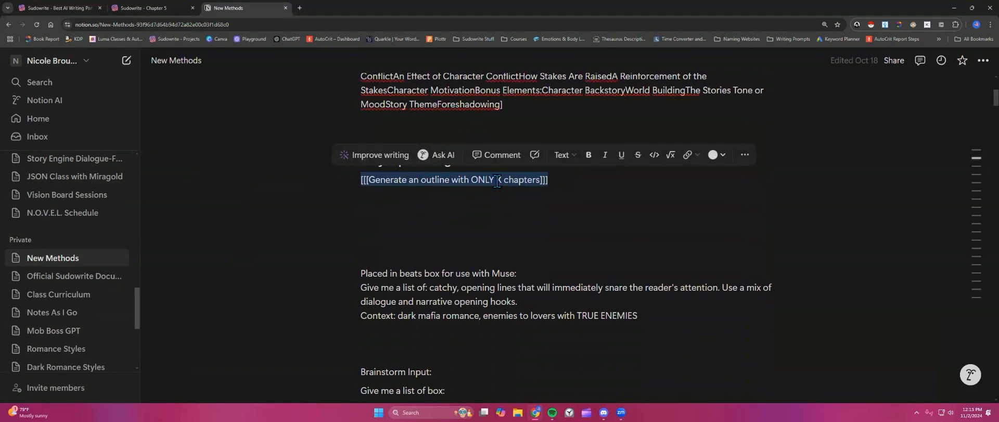
right_click(497, 181)
left_click(521, 231)
Step: Return to Sudowrite and paste the instruction over the new Genre line as [[[Generate an outline with ONLY 45 chapters]]]
left_click(149, 7)
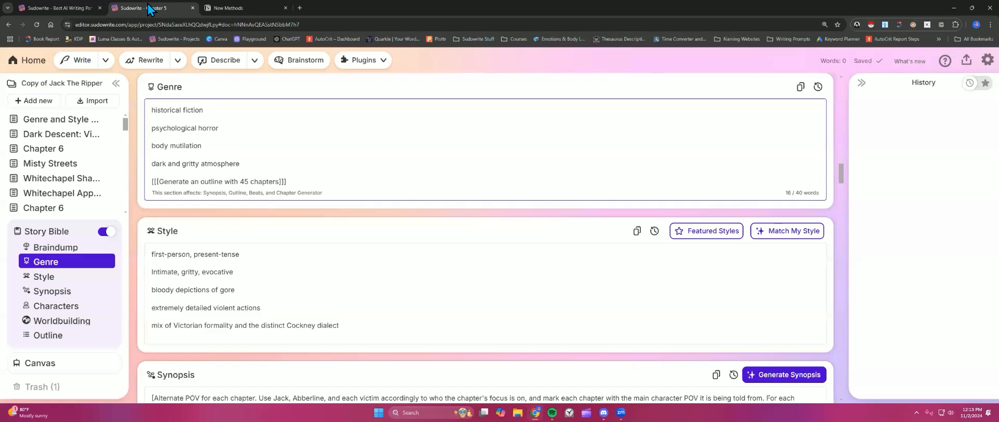
triple_click(171, 181)
key("ctrl+v")
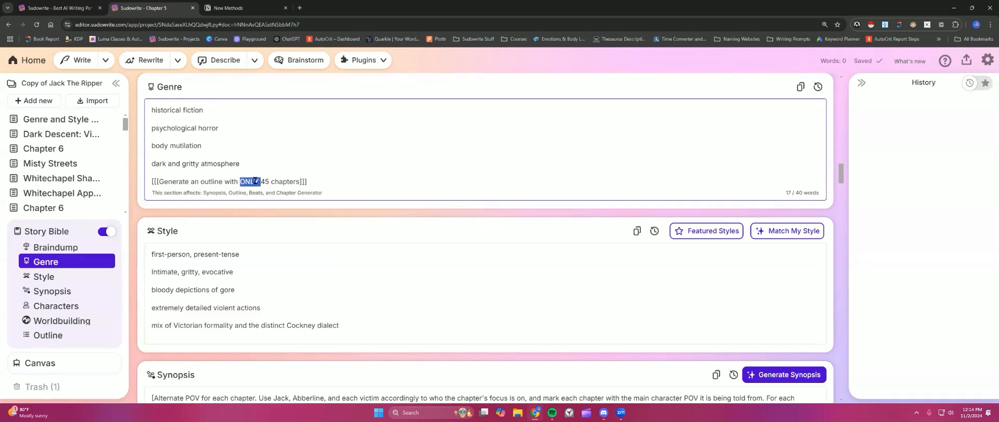
Step: Copy the Genre instruction line and paste it at the top of the Synopsis, separated from the existing text by a blank line
triple_click(255, 181)
right_click(252, 178)
left_click(285, 232)
scroll(234, 269, "down", 2)
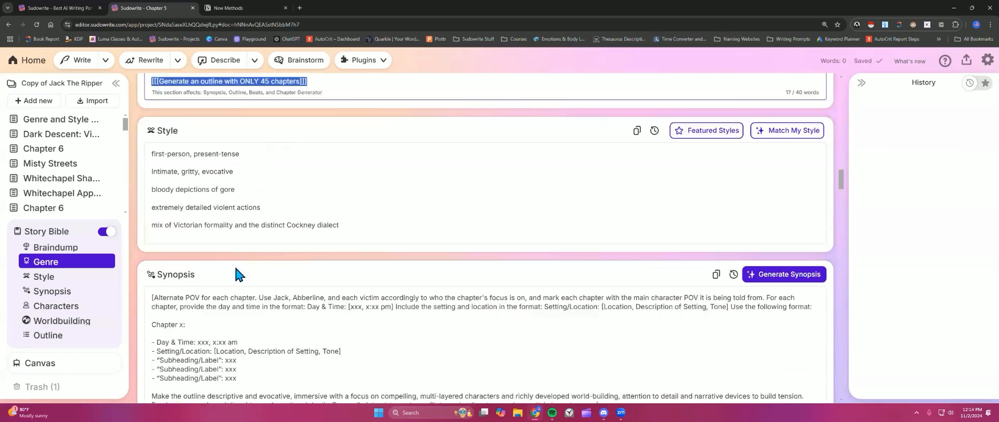
left_click(151, 281)
key("Return")
key("Return")
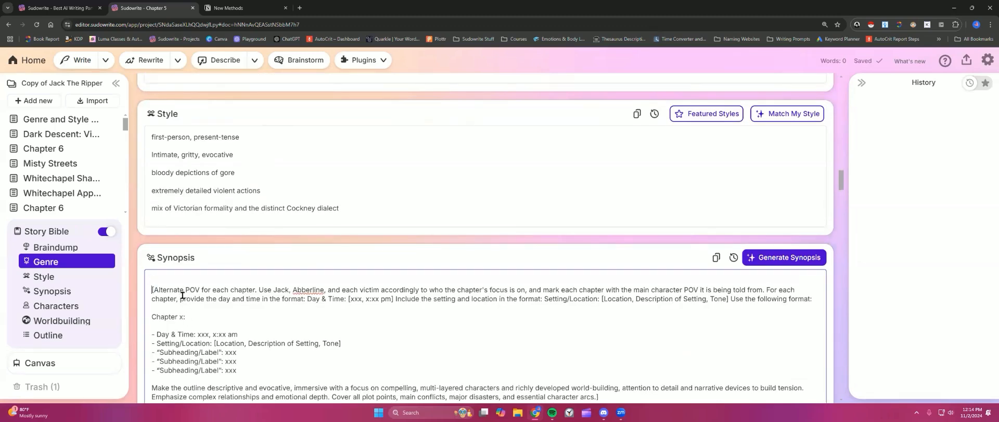
right_click(180, 280)
left_click(202, 202)
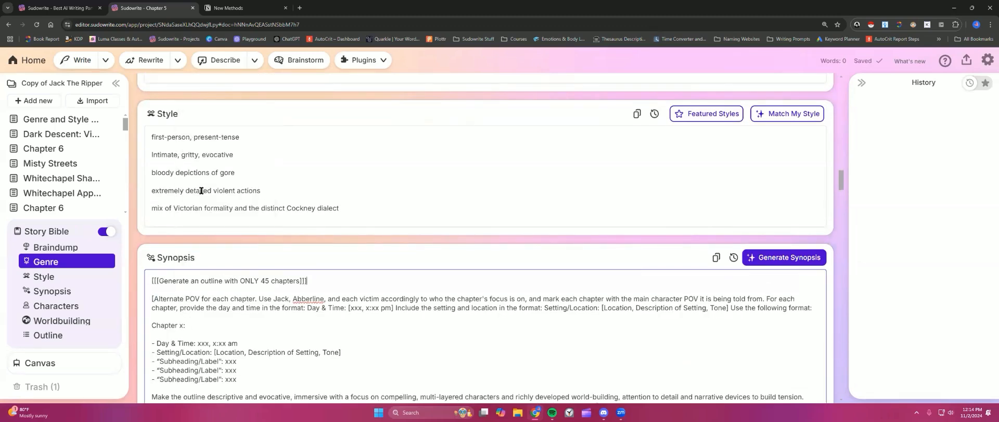
Step: Review the Synopsis text, highlighting the descriptive paragraphs below the chapter format template
scroll(258, 278, "up", 1)
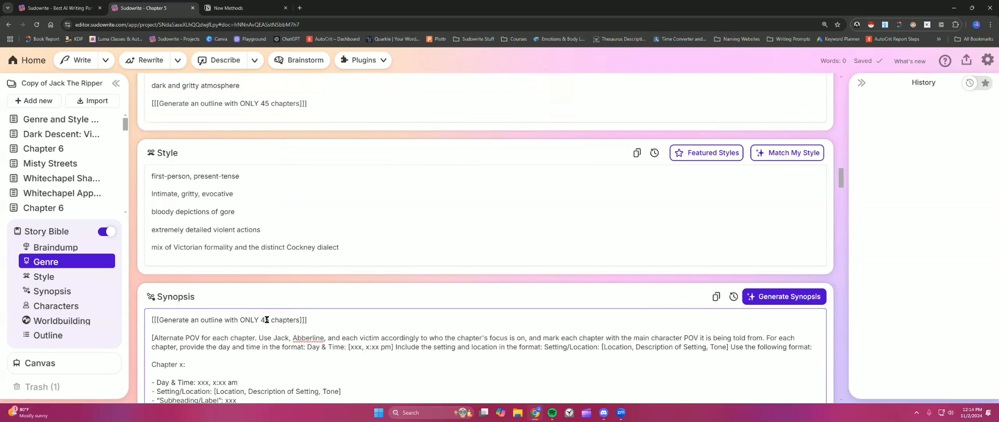
scroll(266, 319, "down", 5)
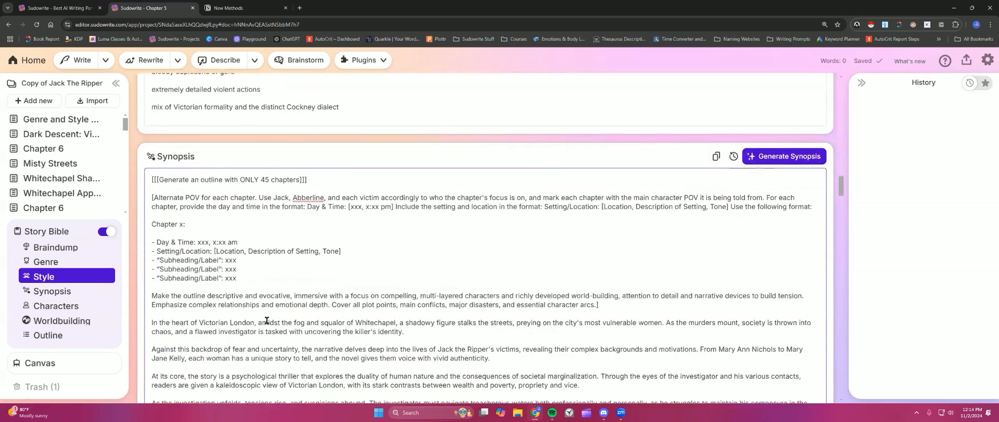
scroll(281, 307, "down", 4)
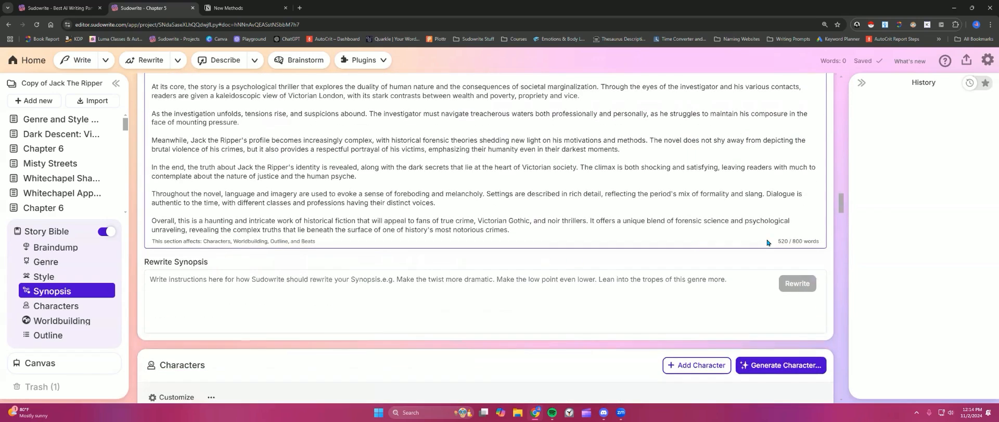
scroll(456, 213, "up", 5)
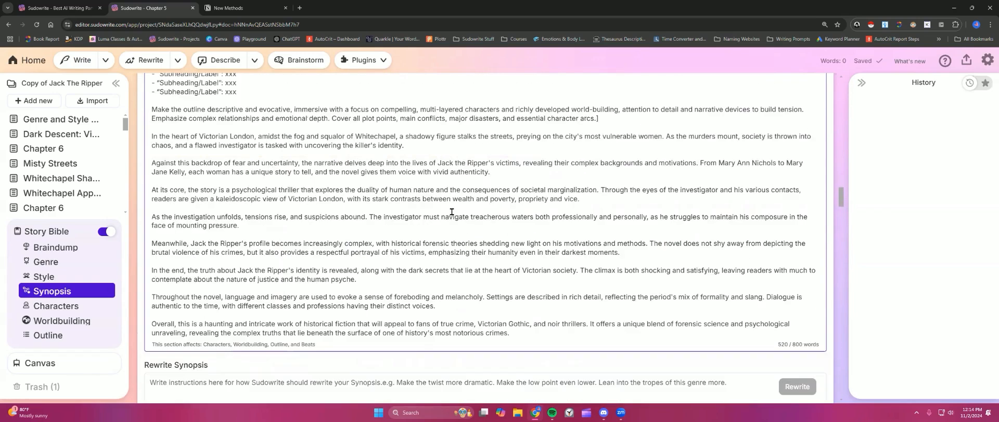
scroll(451, 211, "up", 1)
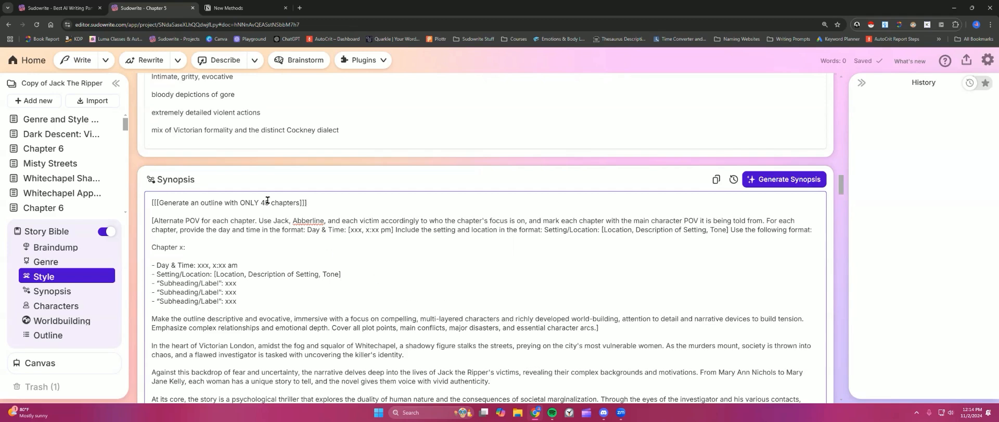
left_click_drag(268, 201, 262, 202)
scroll(264, 225, "down", 3)
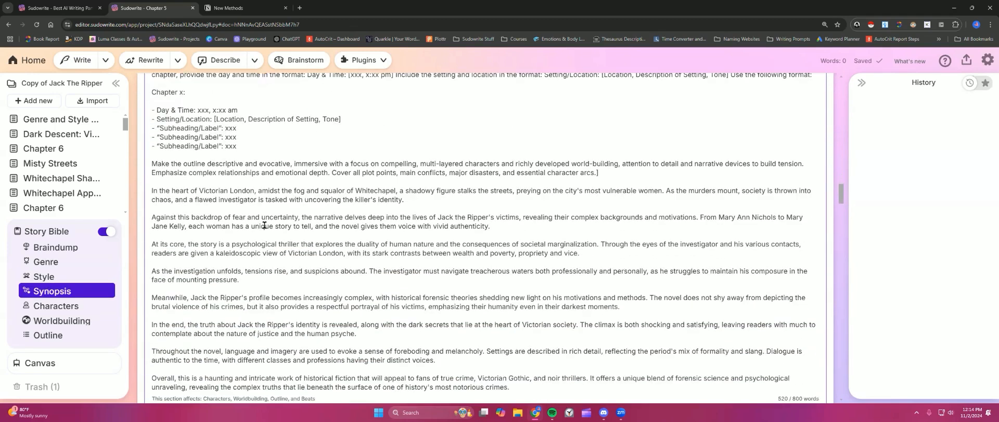
left_click_drag(150, 164, 522, 347)
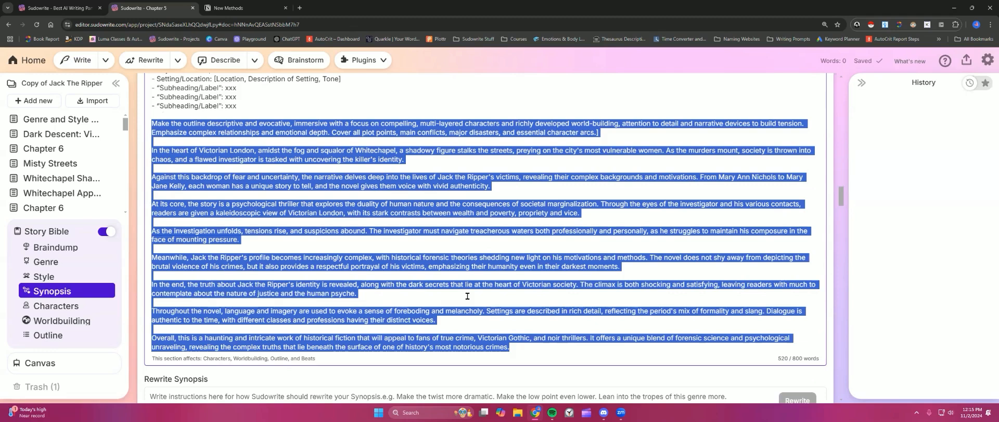
scroll(343, 171, "up", 3)
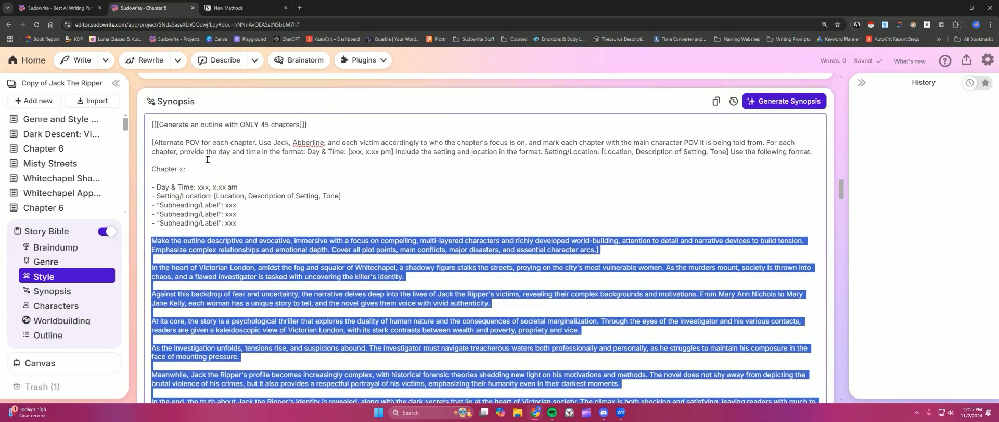
left_click(207, 159)
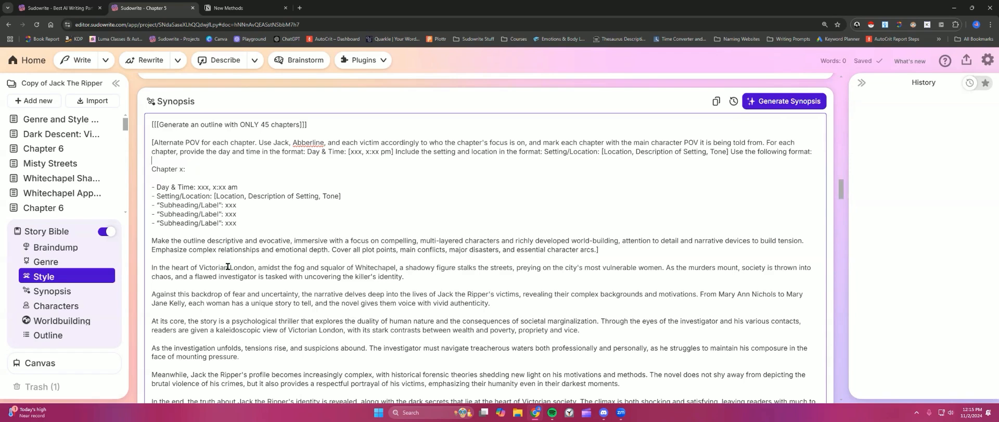
Step: Examine the chapter count in the Synopsis instruction, then scroll back up through the Genre and Braindump sections
double_click(269, 125)
left_click(299, 123)
scroll(301, 196, "up", 3)
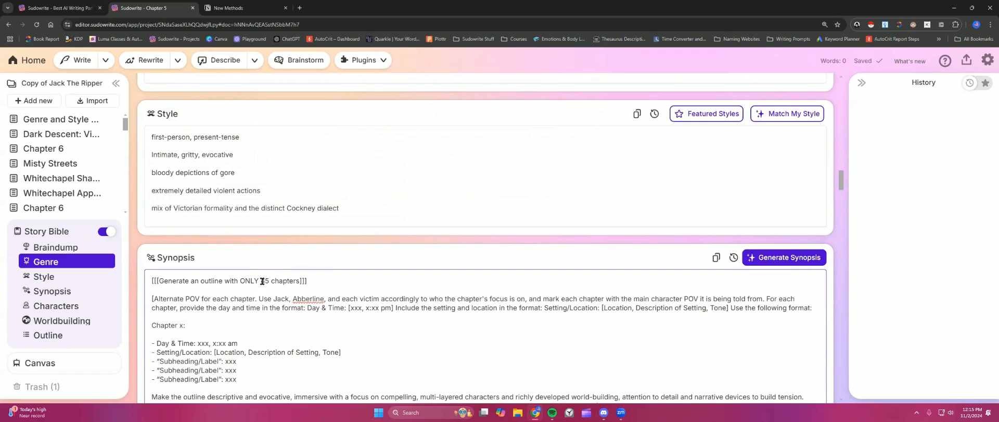
scroll(265, 283, "up", 5)
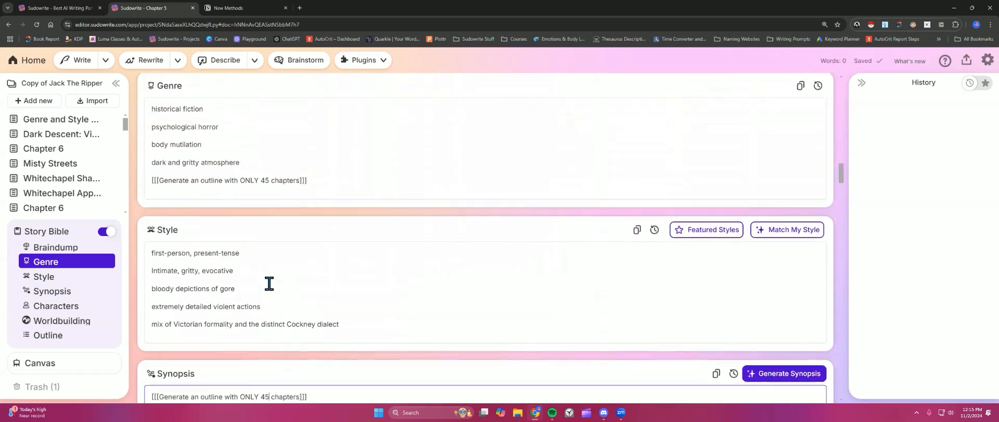
scroll(270, 284, "up", 10)
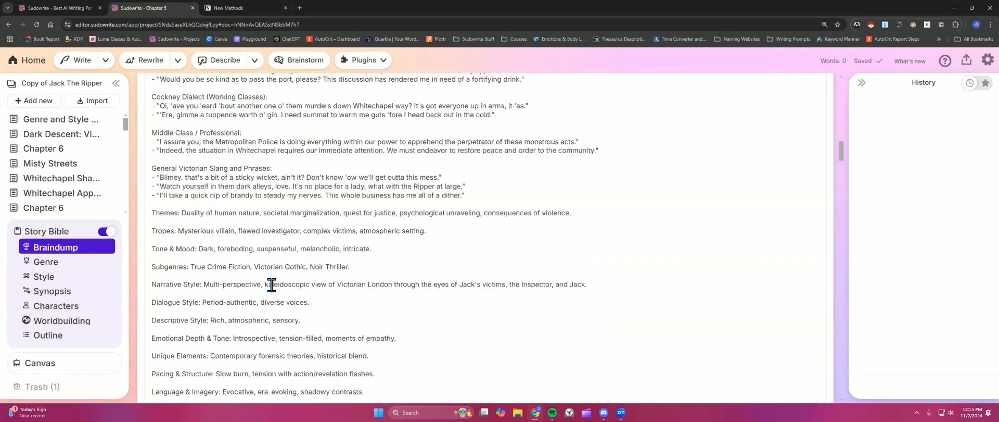
scroll(273, 286, "up", 6)
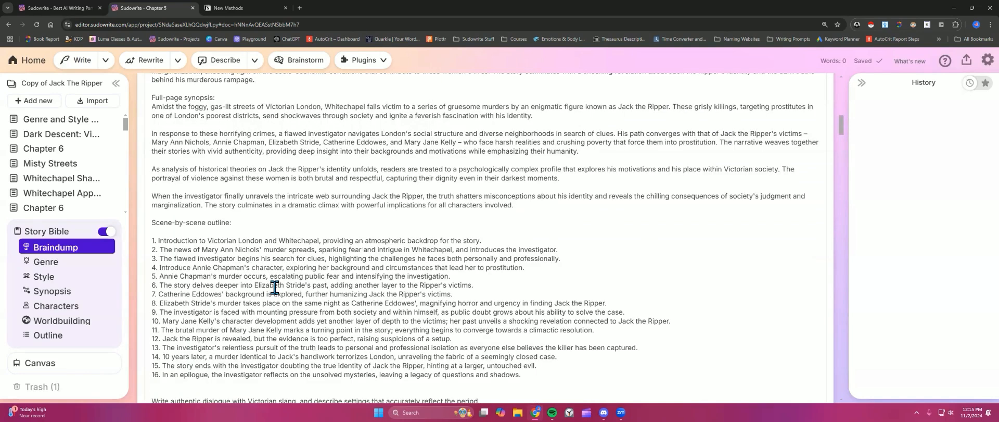
scroll(275, 287, "up", 3)
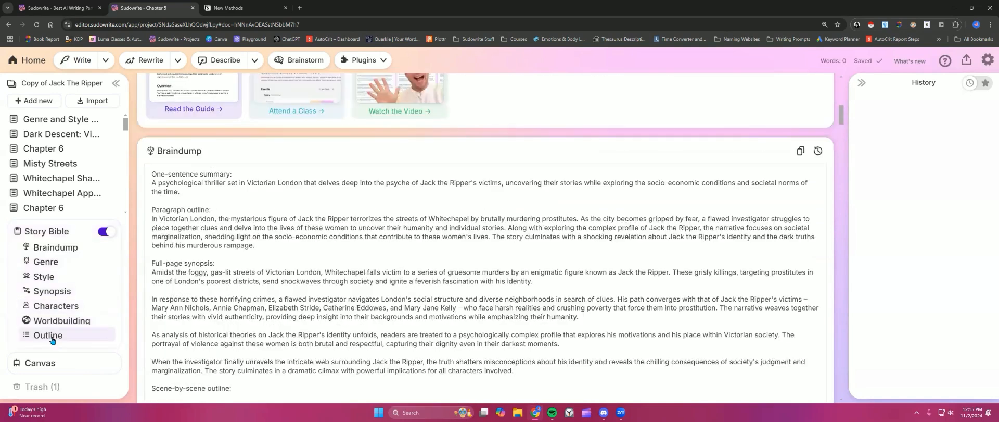
Step: Go to the Outline section and delete the entire outline
left_click(48, 335)
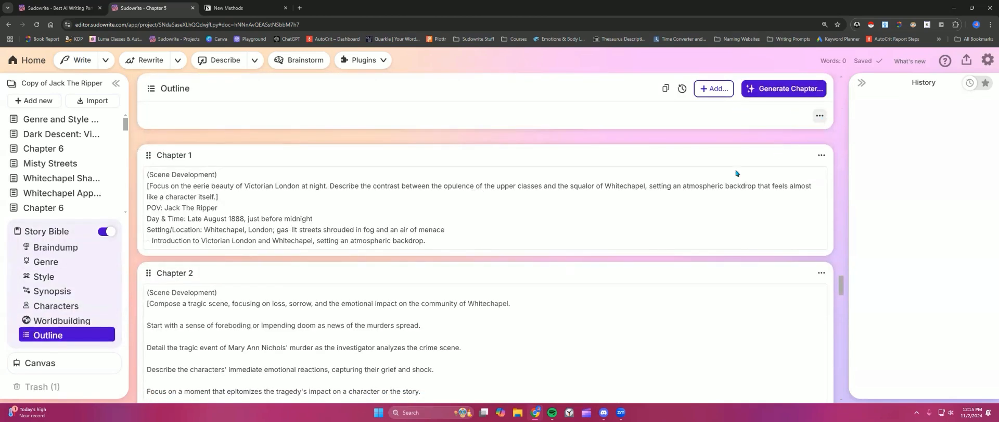
left_click(820, 157)
left_click(820, 115)
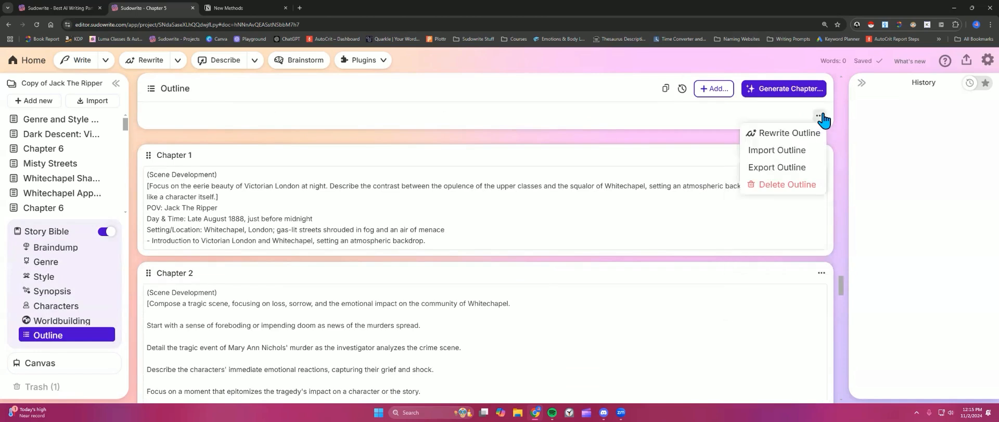
left_click(796, 184)
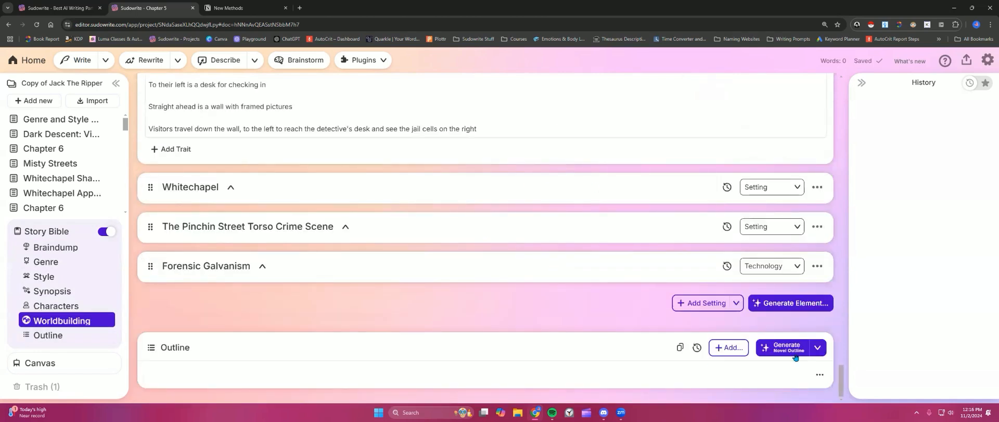
Step: Open the outline type choices, pick Custom Outline, and read through its instructions before closing the dialog
left_click(818, 353)
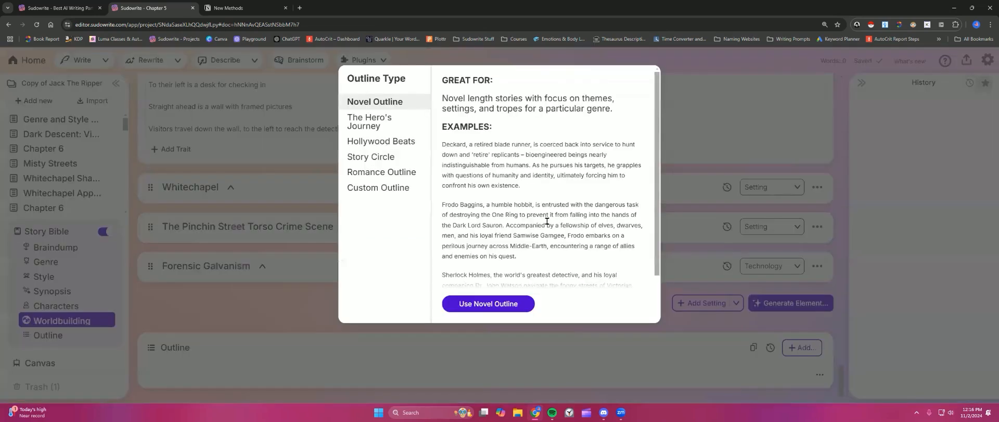
left_click(374, 143)
left_click(380, 189)
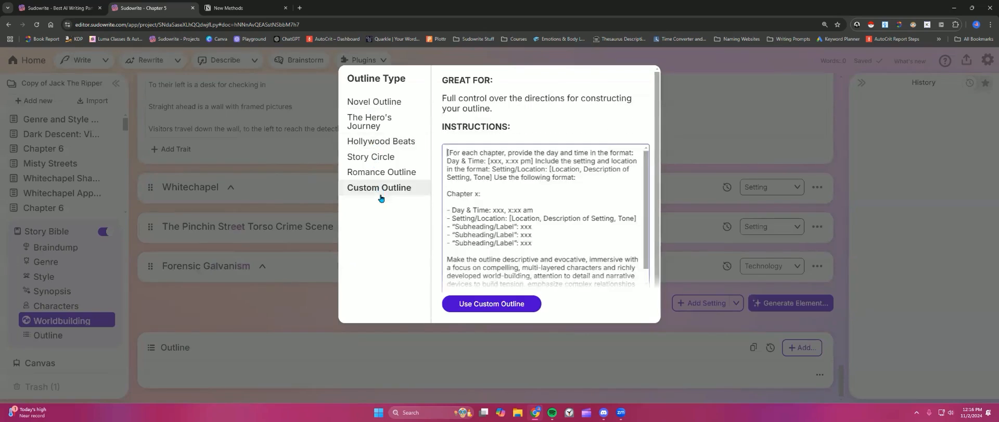
scroll(511, 230, "down", 1)
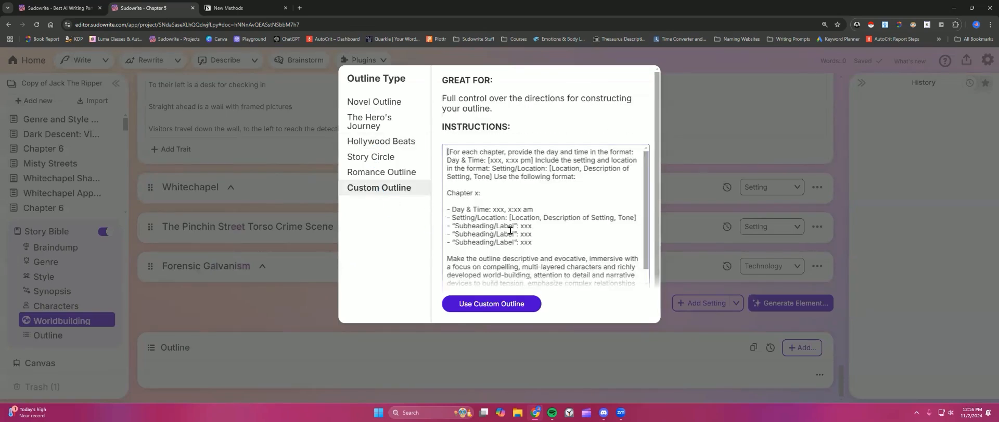
scroll(510, 230, "down", 1)
scroll(510, 230, "up", 1)
left_click_drag(447, 151, 567, 286)
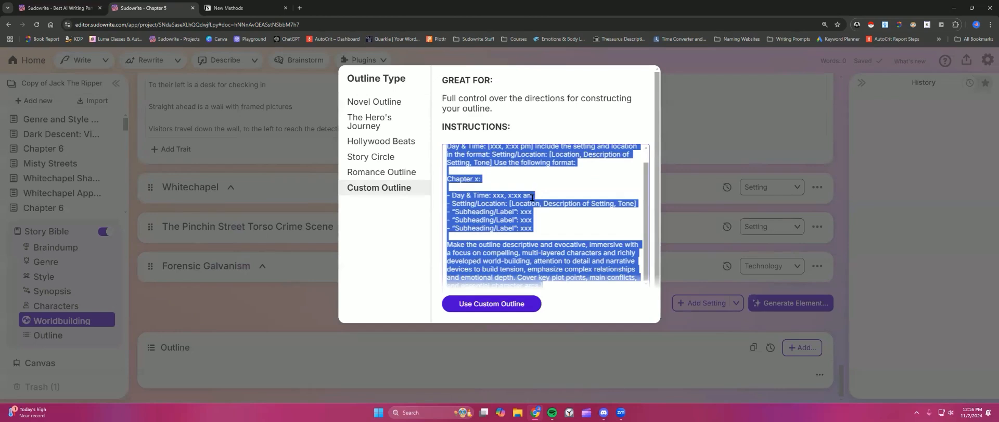
scroll(532, 197, "up", 1)
left_click(531, 197)
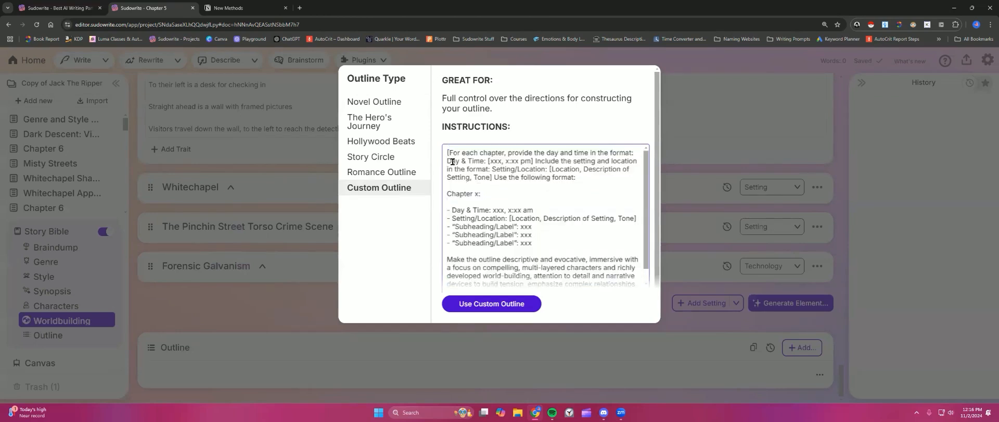
left_click(683, 112)
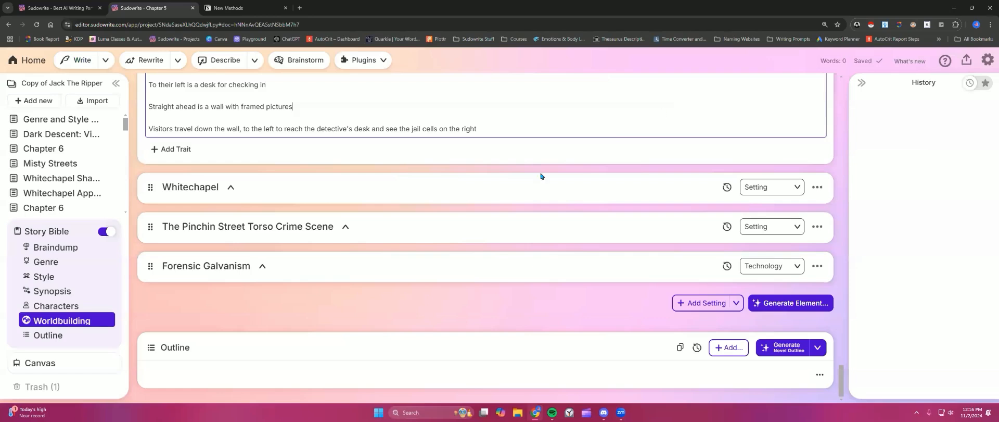
Step: Reopen the Custom Outline and scroll through its full instructions, which include the Story Bible content
scroll(420, 224, "up", 10)
scroll(670, 142, "up", 15)
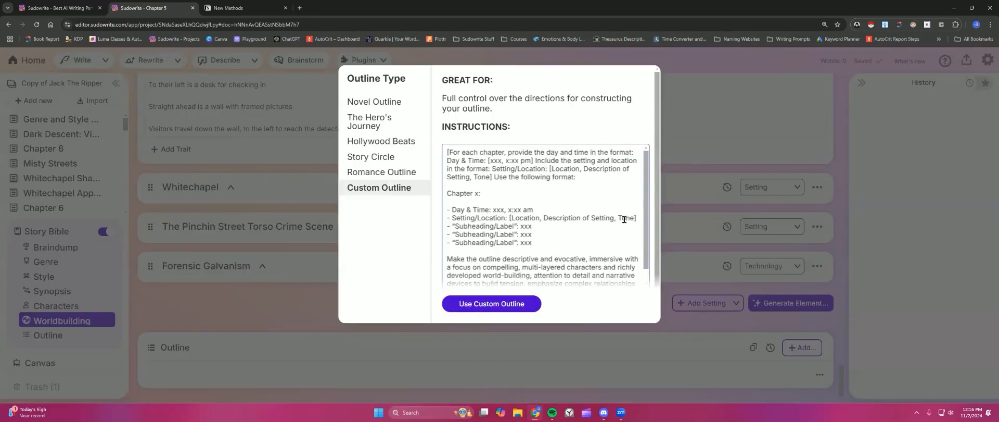
scroll(581, 284, "down", 3)
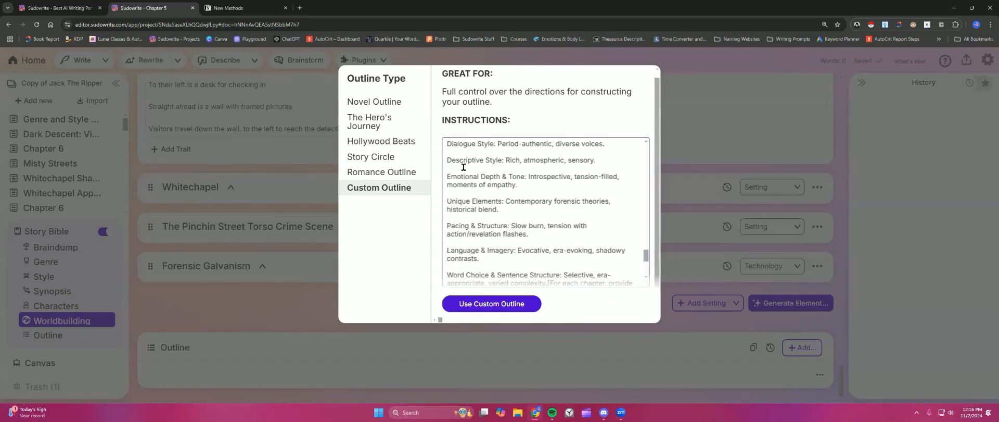
scroll(490, 229, "up", 15)
scroll(490, 229, "up", 7)
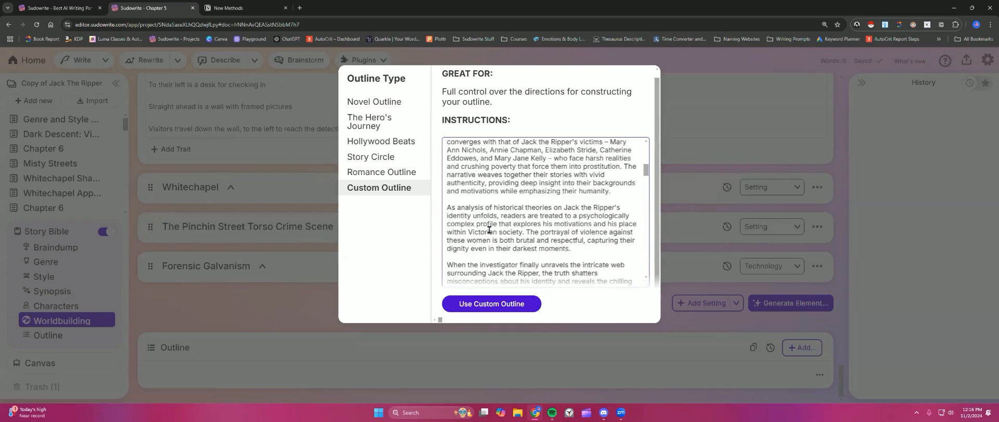
scroll(460, 170, "down", 7)
scroll(460, 171, "down", 10)
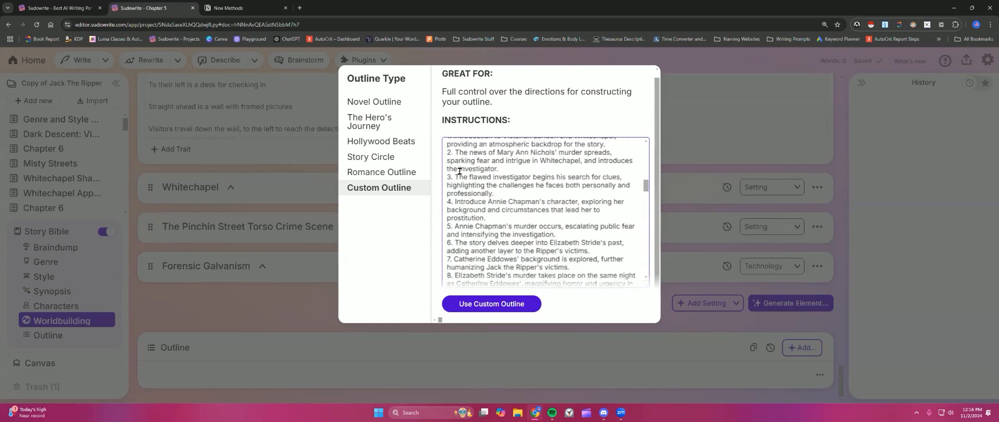
scroll(544, 163, "down", 5)
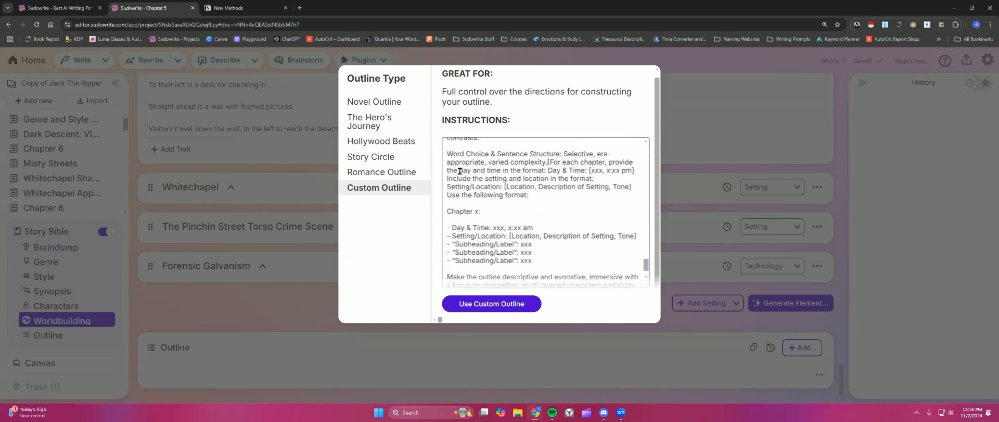
scroll(544, 162, "down", 1)
scroll(543, 183, "up", 2)
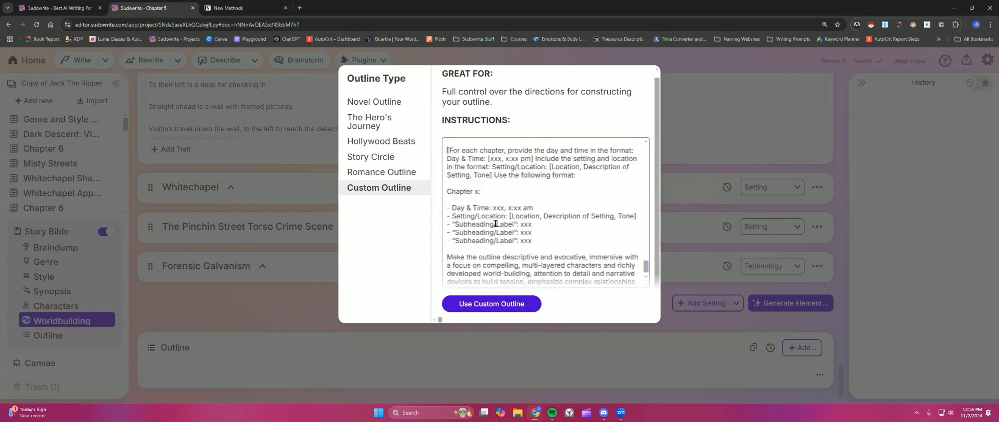
scroll(470, 191, "down", 3)
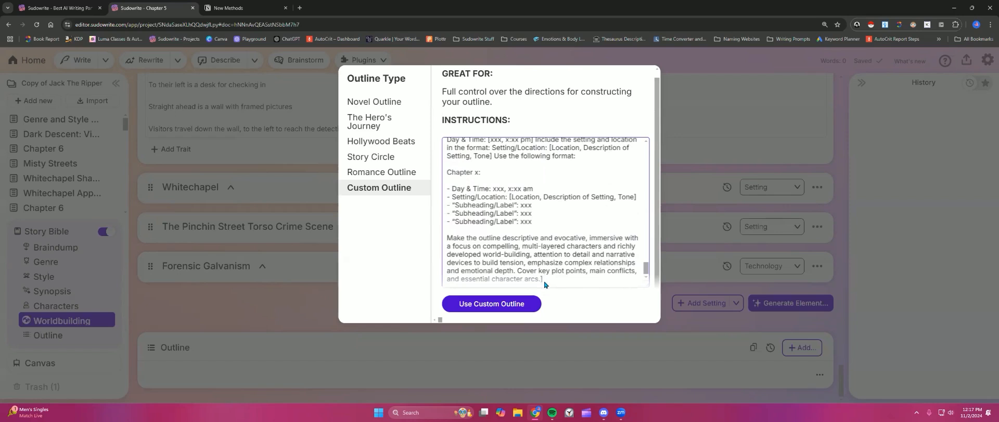
scroll(510, 223, "up", 3)
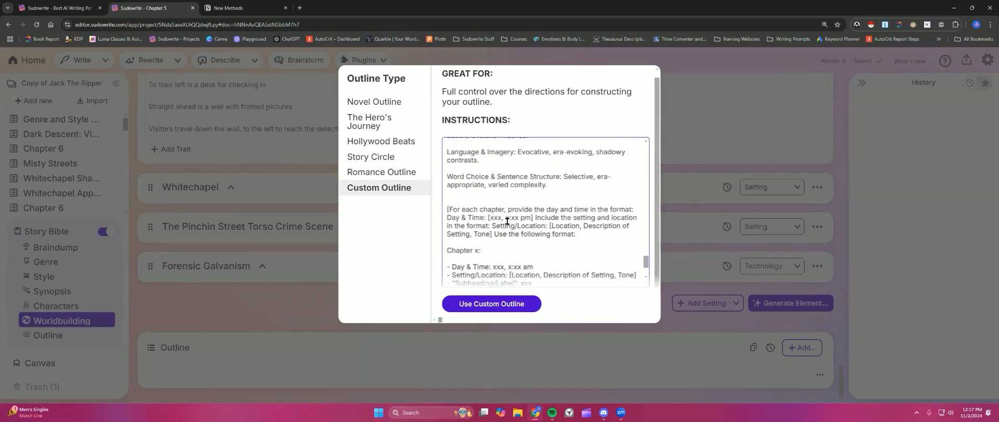
scroll(507, 221, "up", 10)
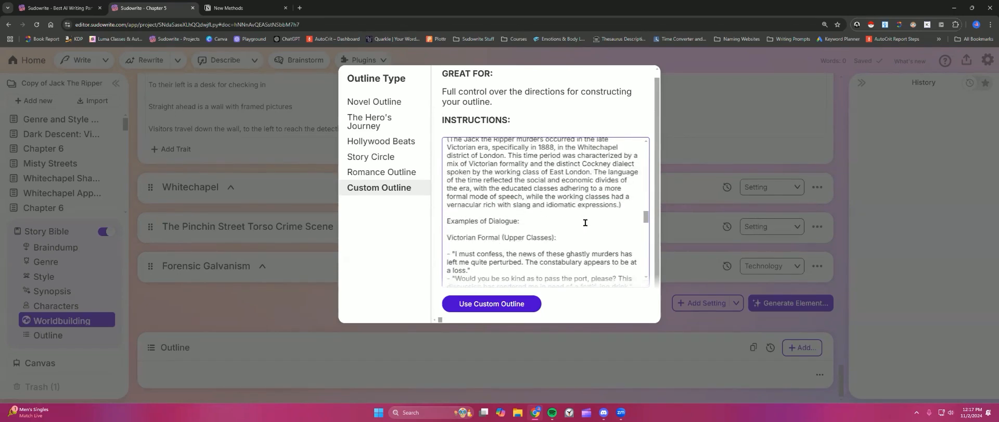
scroll(508, 247, "up", 15)
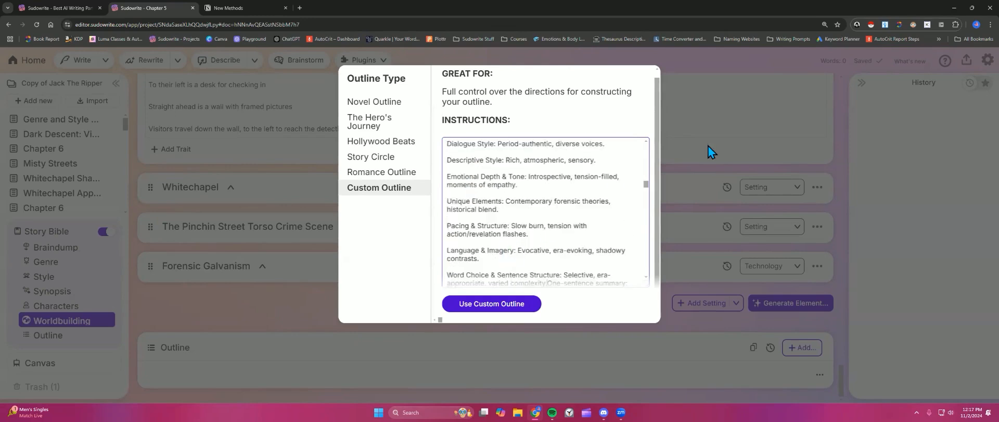
left_click_drag(646, 186, 646, 147)
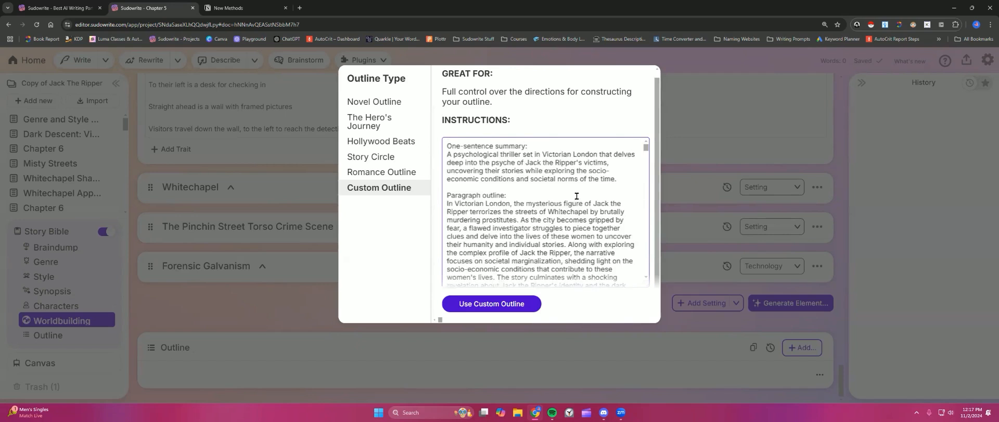
left_click(723, 119)
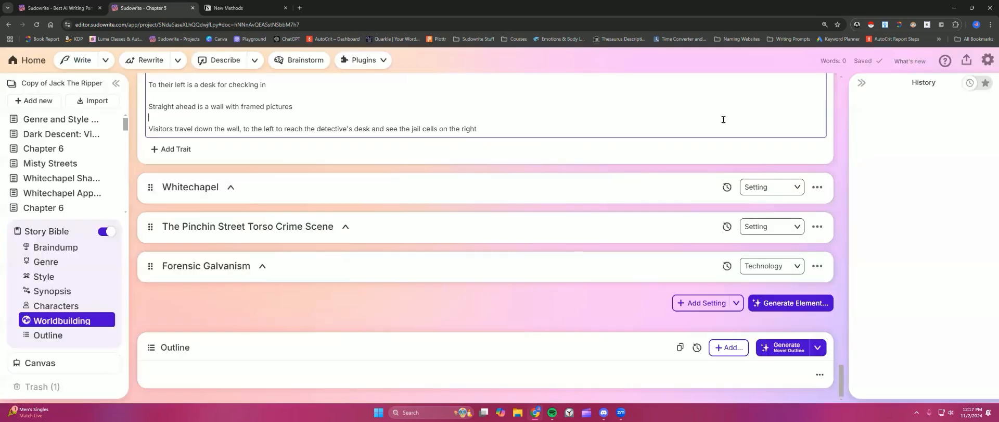
Step: Browse the Story Bible sections from Genre through Characters down to the Outline
scroll(460, 243, "up", 1)
left_click(73, 248)
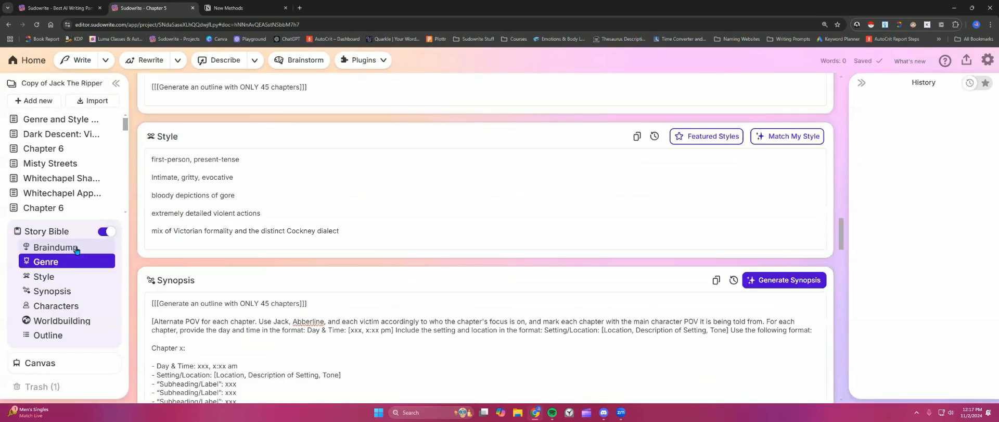
scroll(497, 258, "down", 10)
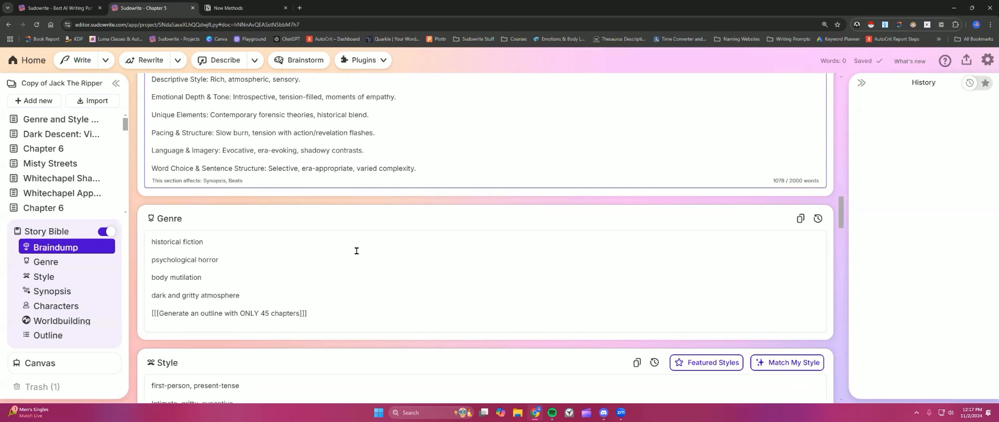
left_click(51, 337)
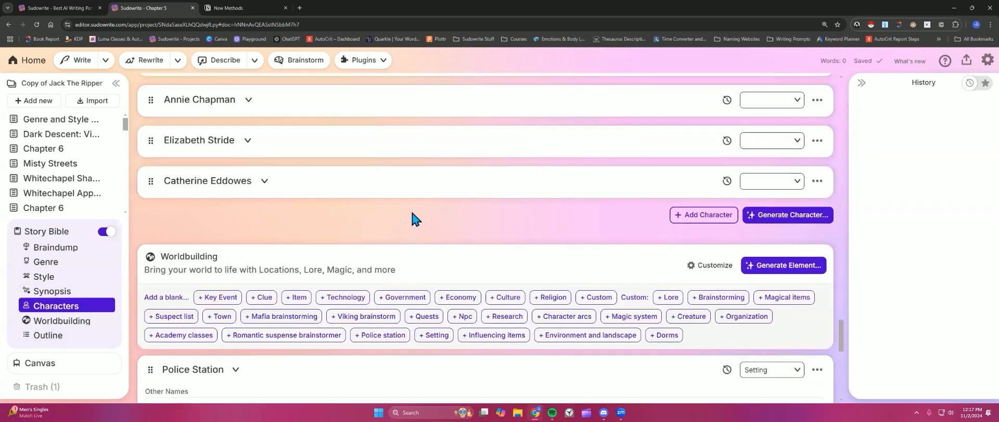
scroll(415, 219, "down", 10)
Step: Open the Custom Outline instructions again and select all of the instruction text
left_click(791, 347)
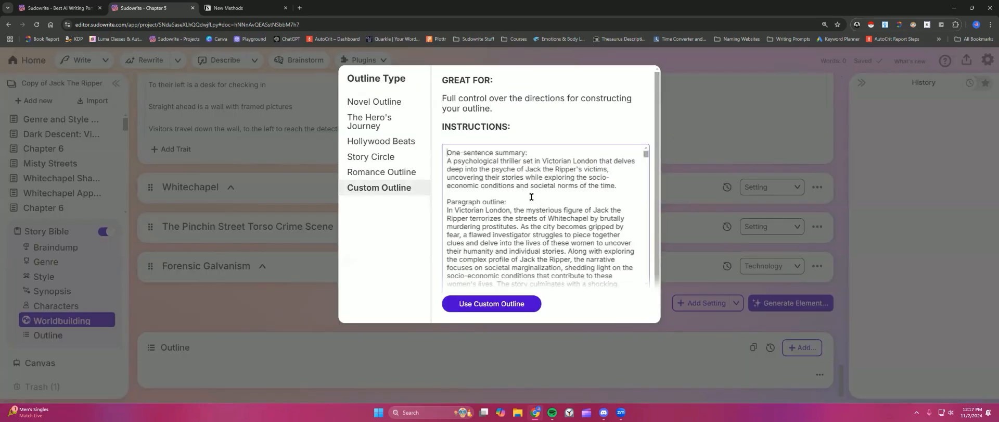
left_click_drag(447, 152, 514, 223)
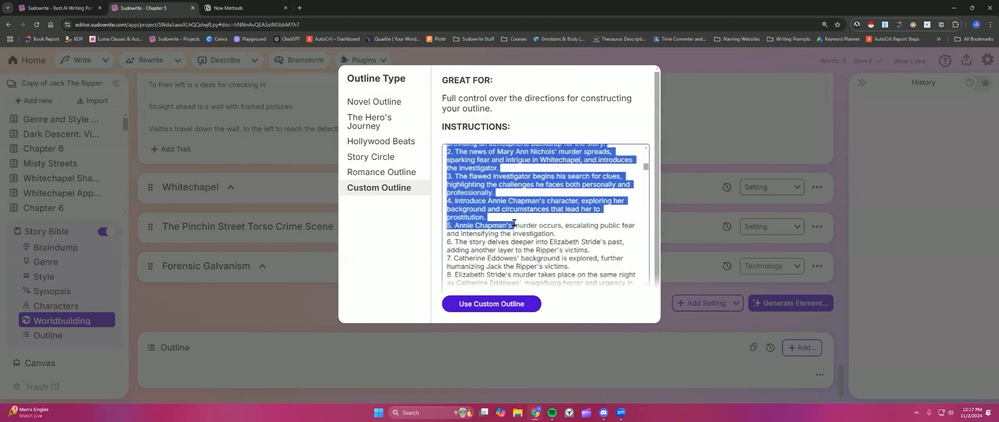
scroll(535, 237, "down", 3)
left_click(536, 238)
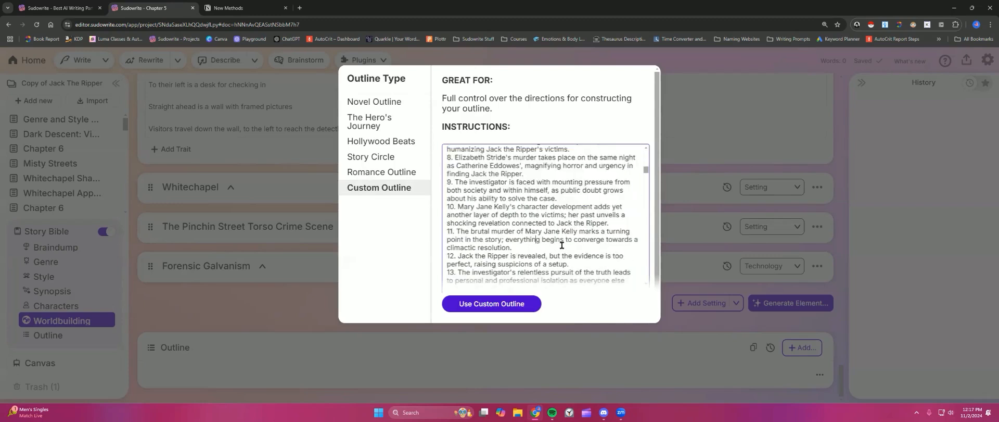
key("ctrl+a")
Step: In Notion, open the Synopsis prompt page and copy the chapter-format template beginning "[For each chapter"
key("ctrl+Tab")
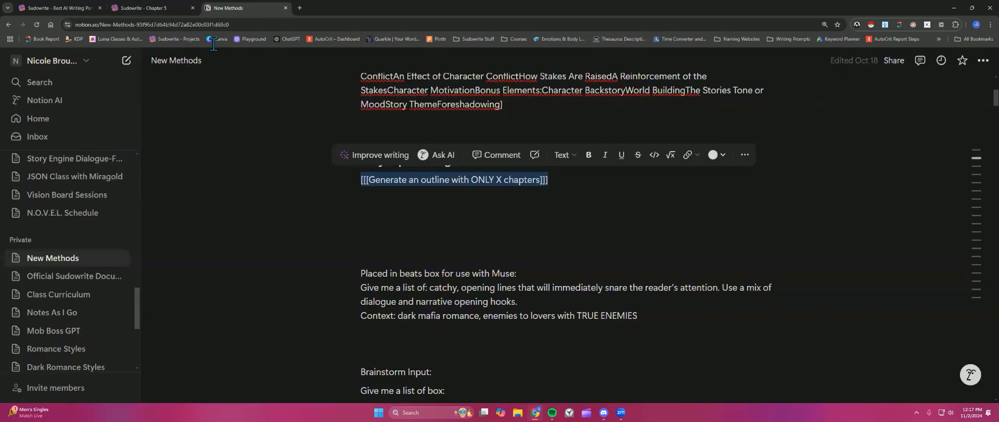
scroll(74, 224, "down", 5)
scroll(73, 223, "down", 3)
scroll(94, 221, "up", 3)
left_click(73, 192)
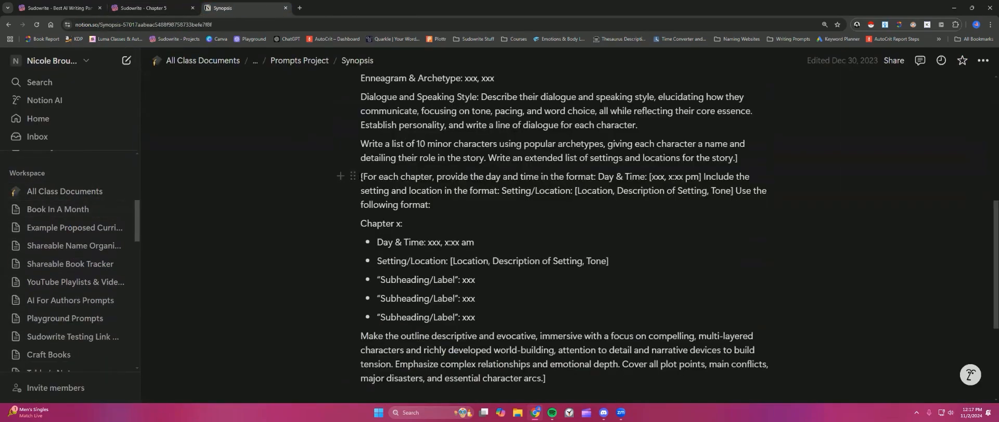
left_click_drag(361, 176, 548, 300)
scroll(440, 271, "down", 1)
scroll(544, 295, "up", 4)
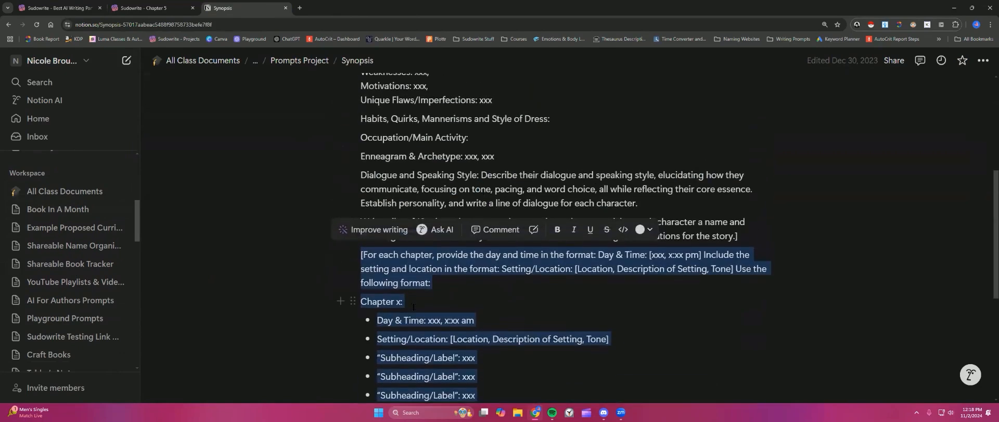
left_click(414, 307)
scroll(508, 273, "down", 1)
left_click_drag(361, 253, 508, 313)
scroll(508, 313, "down", 1)
right_click(509, 314)
left_click(539, 146)
Step: Return to Sudowrite, reopen the Custom Outline instructions, and insert blank lines above the chapter format template
left_click(151, 8)
left_click(270, 304)
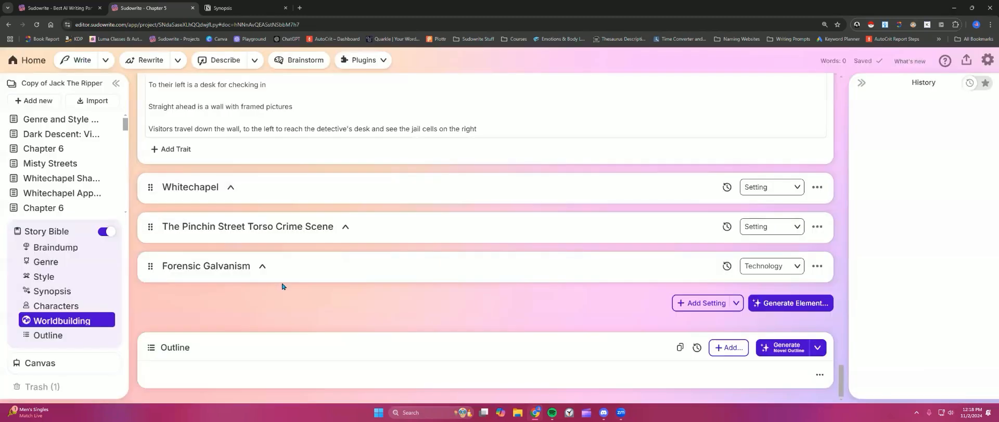
left_click(40, 245)
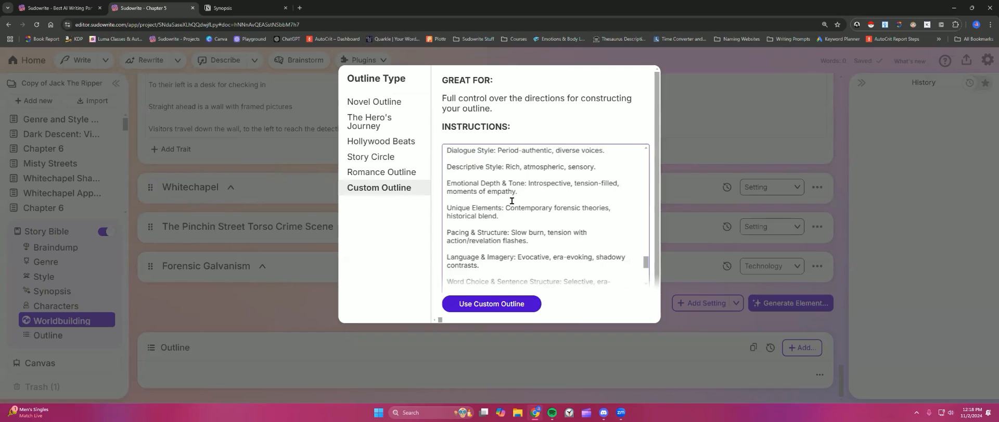
scroll(536, 240, "down", 5)
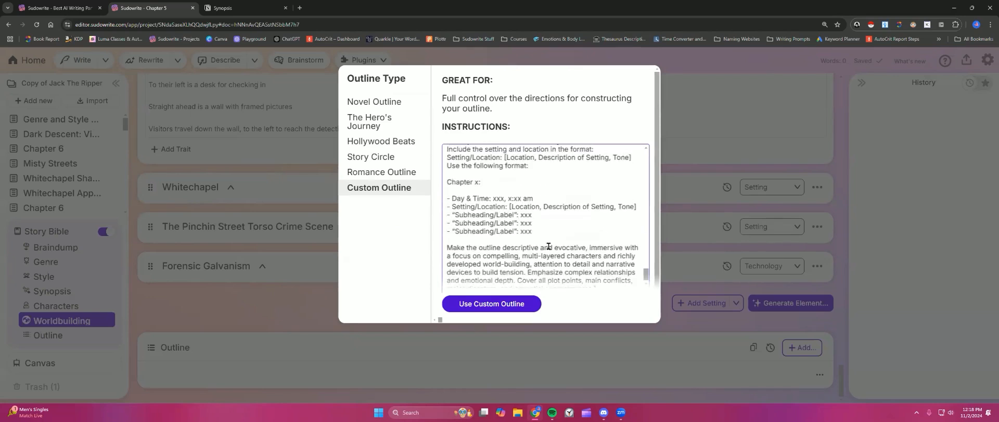
scroll(548, 234, "up", 3)
key("Return")
key("Return")
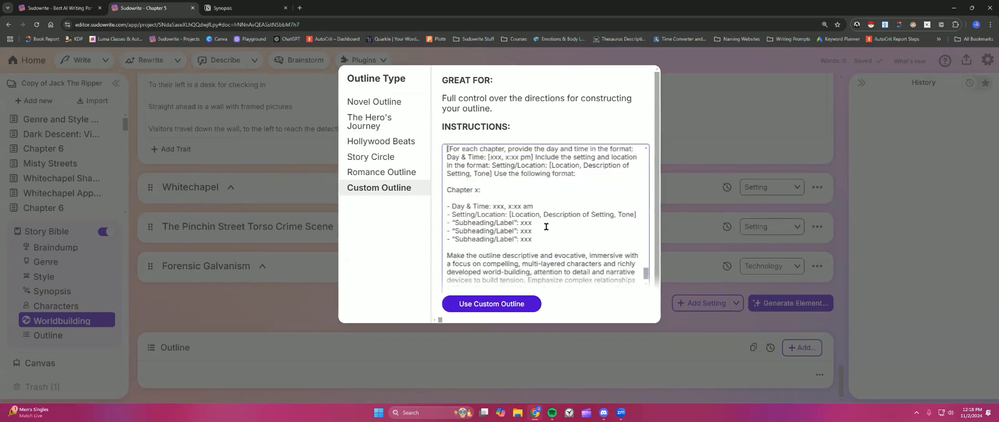
Step: Scroll through the Custom Outline instructions from the dialogue examples down to the chapter format
scroll(547, 226, "up", 3)
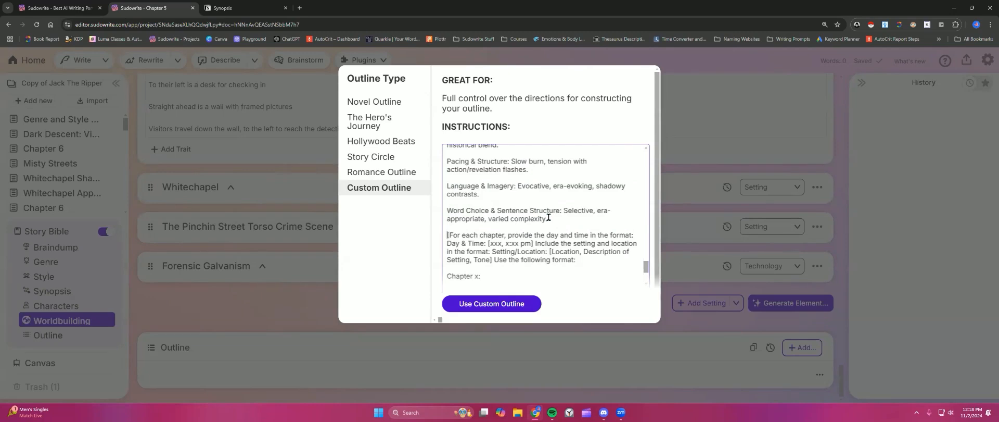
scroll(549, 219, "up", 5)
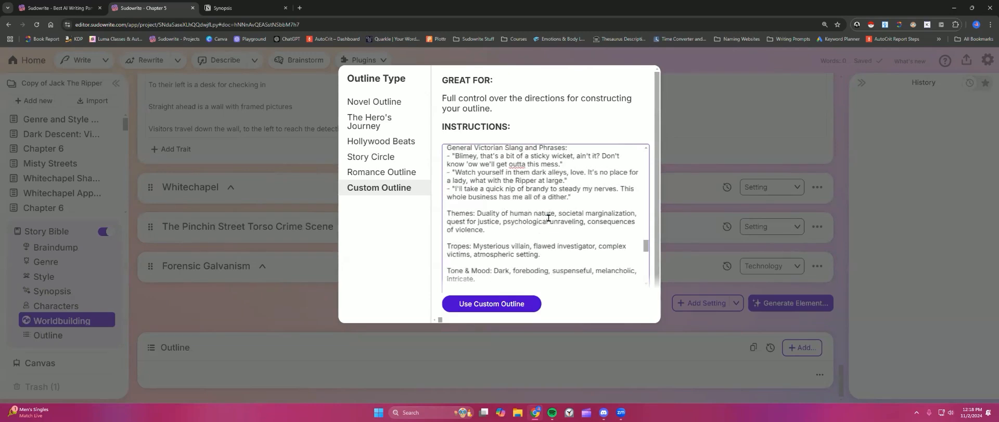
scroll(549, 218, "up", 3)
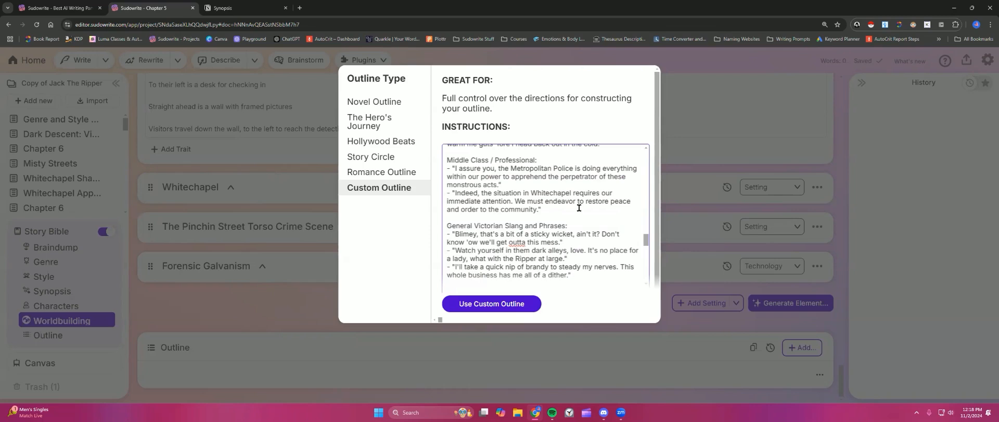
scroll(579, 208, "down", 3)
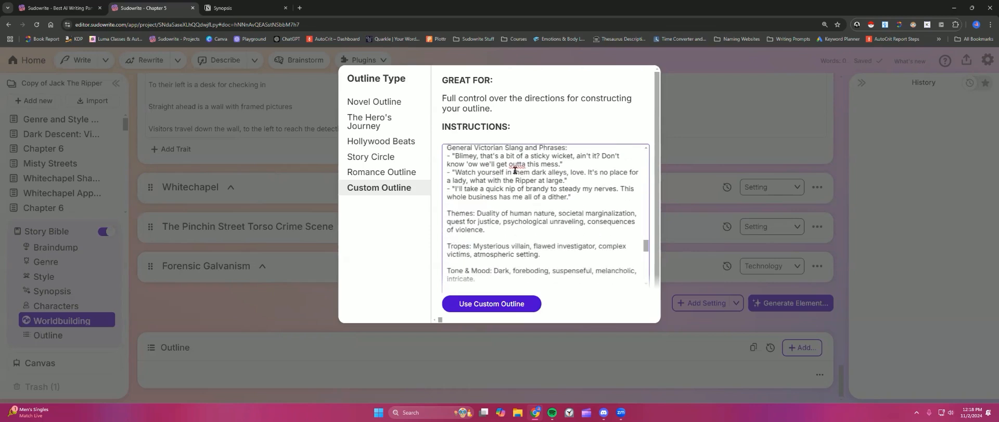
scroll(521, 205, "down", 1)
scroll(521, 204, "down", 6)
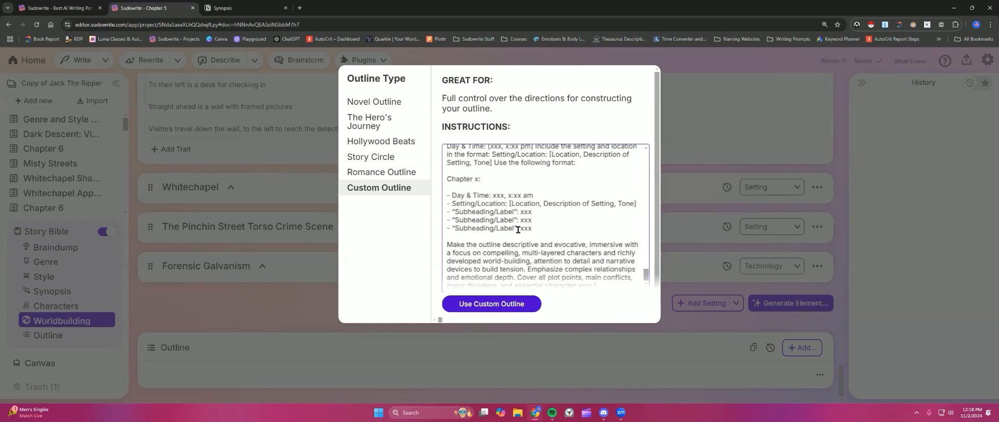
Step: Apply the edited Custom Outline instructions to the outline
left_click(501, 305)
Step: Review the Genre, Style, Synopsis and Braindump sections of the Story Bible
left_click(67, 265)
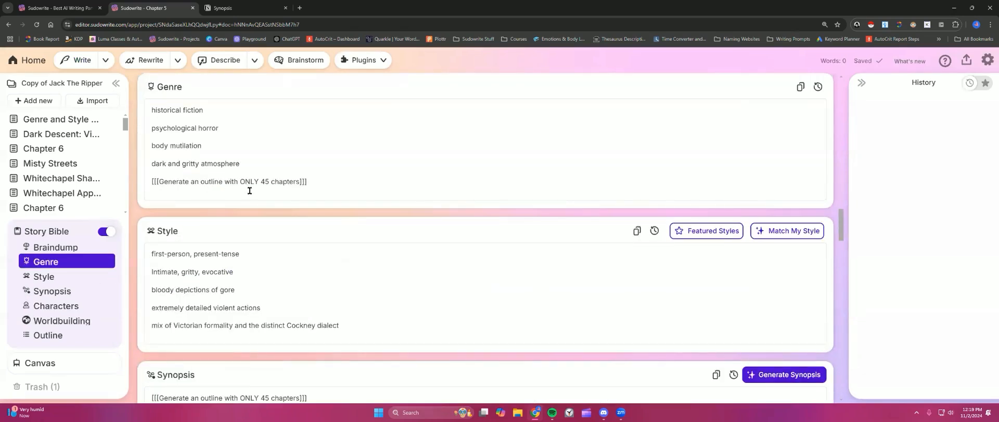
scroll(258, 265, "down", 2)
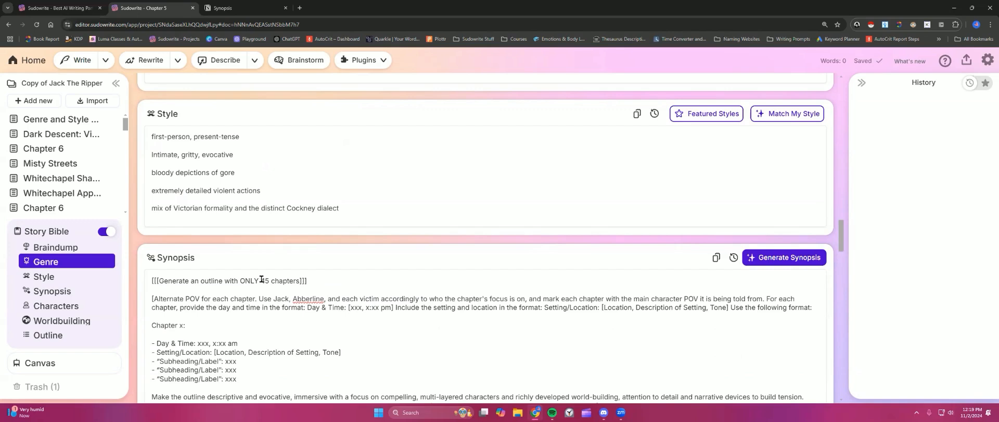
scroll(261, 279, "down", 3)
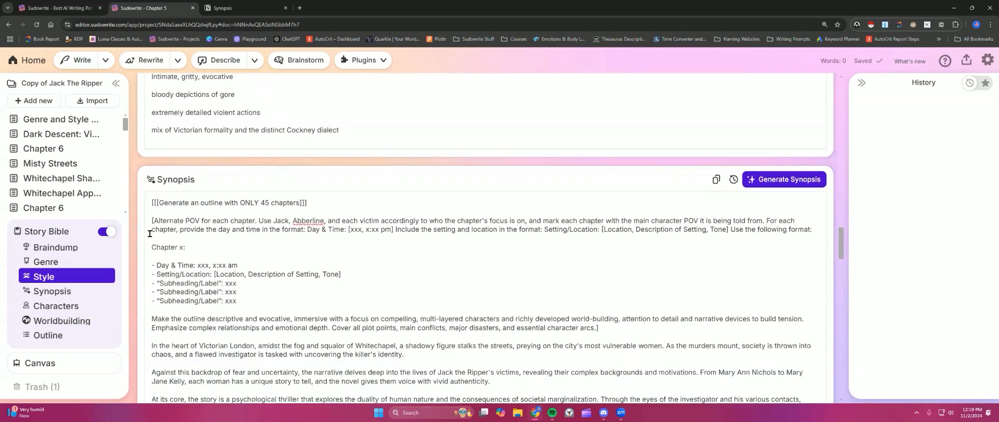
scroll(164, 264, "down", 1)
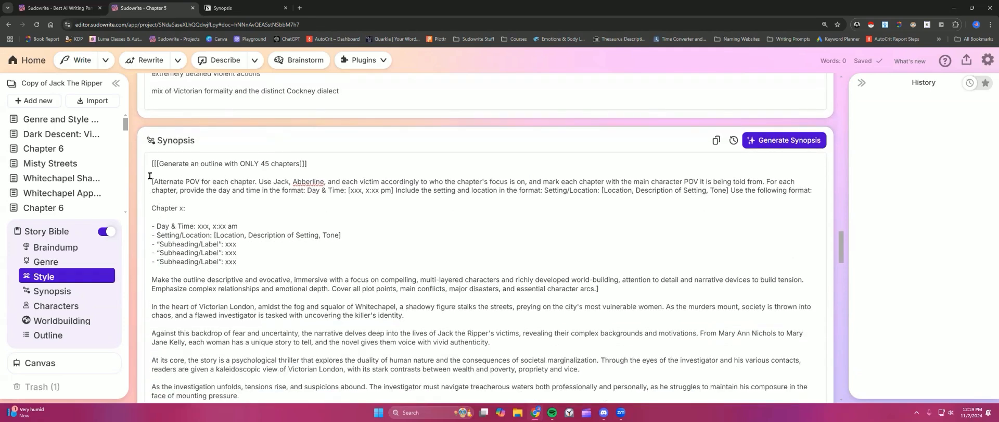
scroll(235, 285, "down", 3)
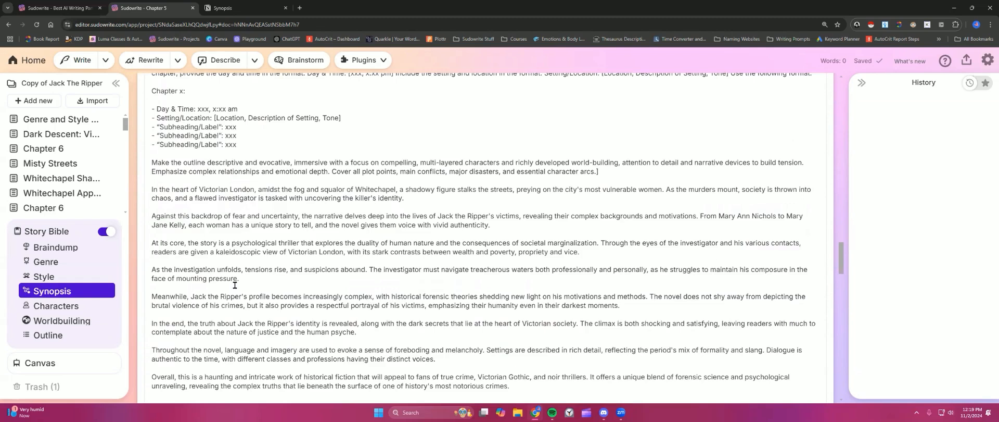
scroll(235, 285, "up", 3)
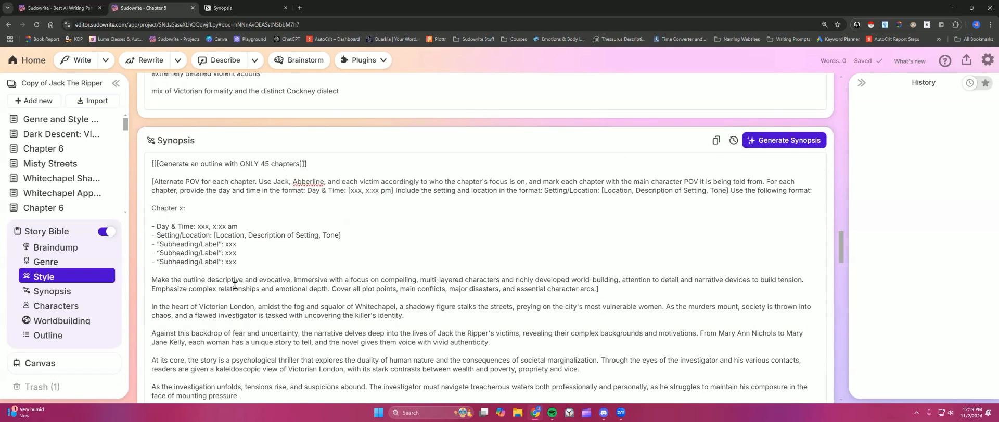
scroll(235, 285, "up", 9)
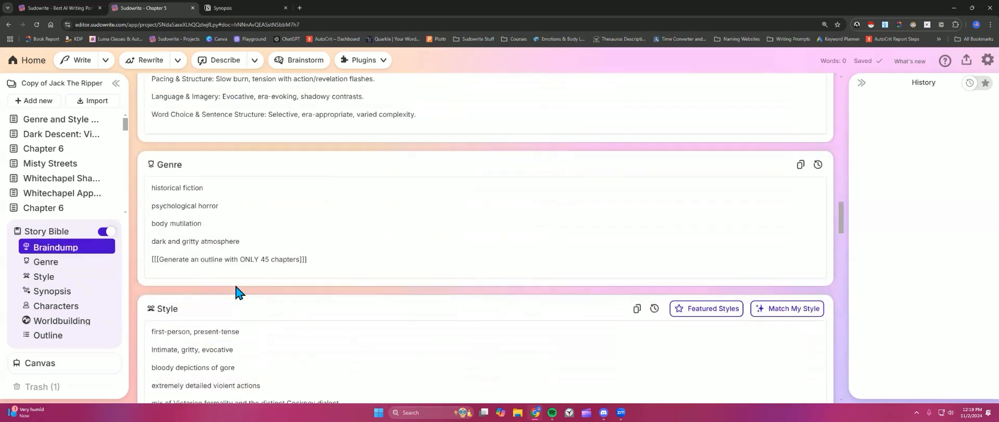
scroll(235, 285, "up", 12)
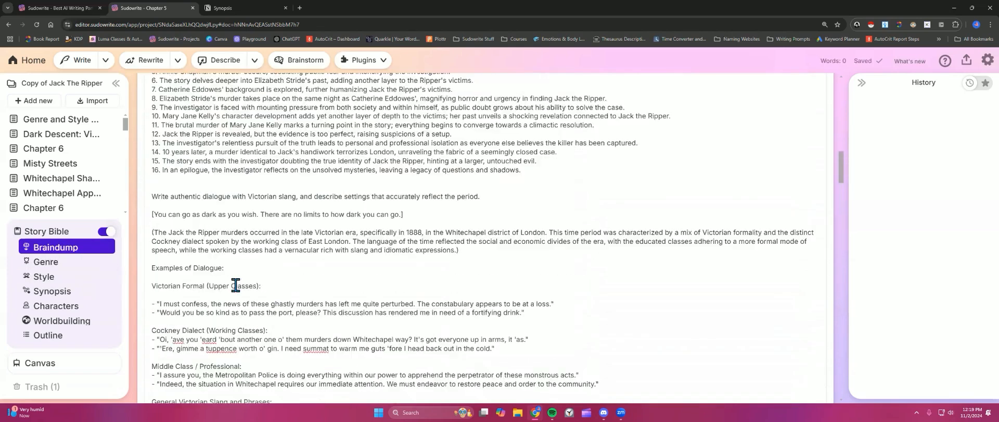
scroll(235, 285, "up", 2)
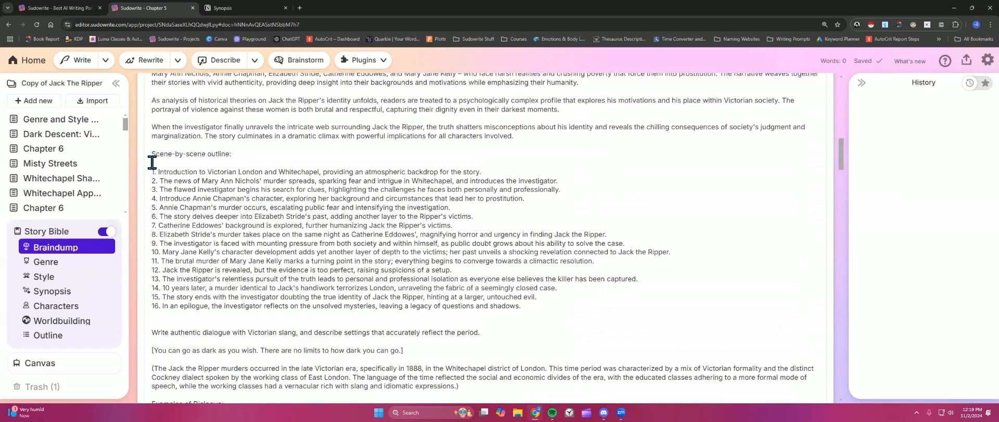
Step: Select and examine the numbered scene-by-scene outline in the Braindump section
left_click_drag(151, 154, 530, 307)
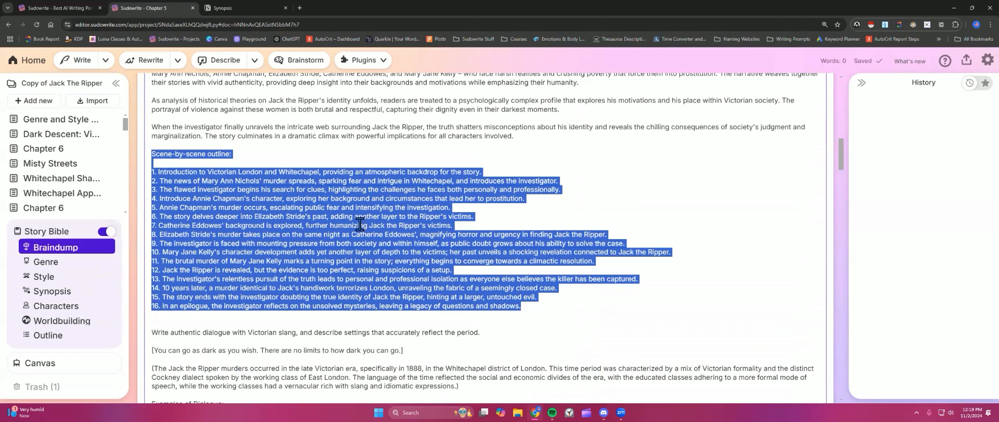
left_click(358, 161)
left_click_drag(151, 172, 263, 171)
left_click_drag(175, 181, 273, 190)
left_click(193, 307)
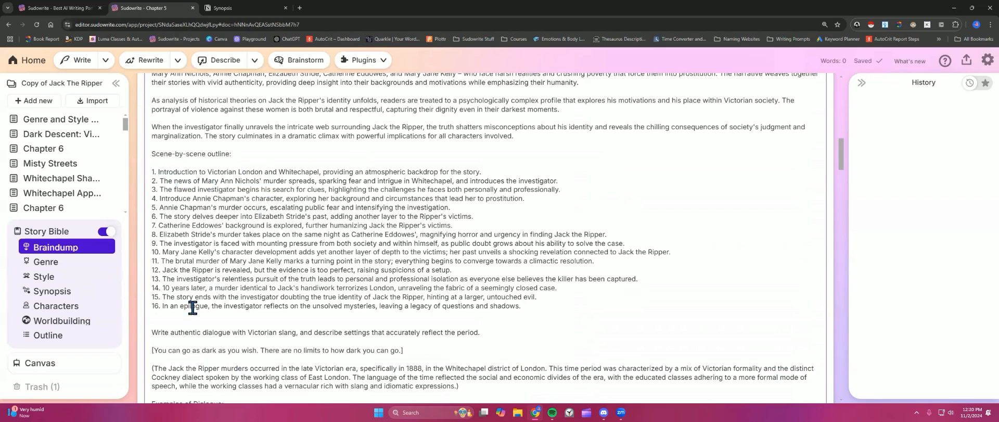
left_click_drag(192, 307, 292, 312)
left_click(301, 263)
left_click_drag(152, 154, 523, 306)
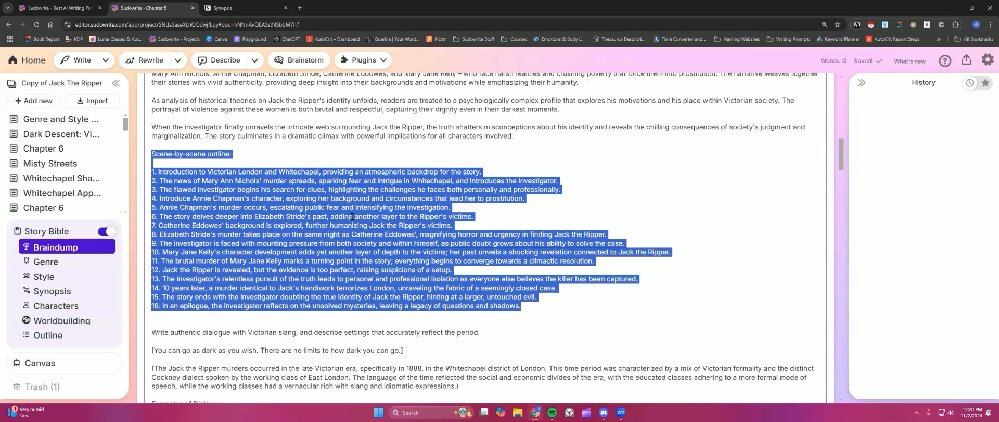
left_click(466, 225)
scroll(264, 237, "down", 1)
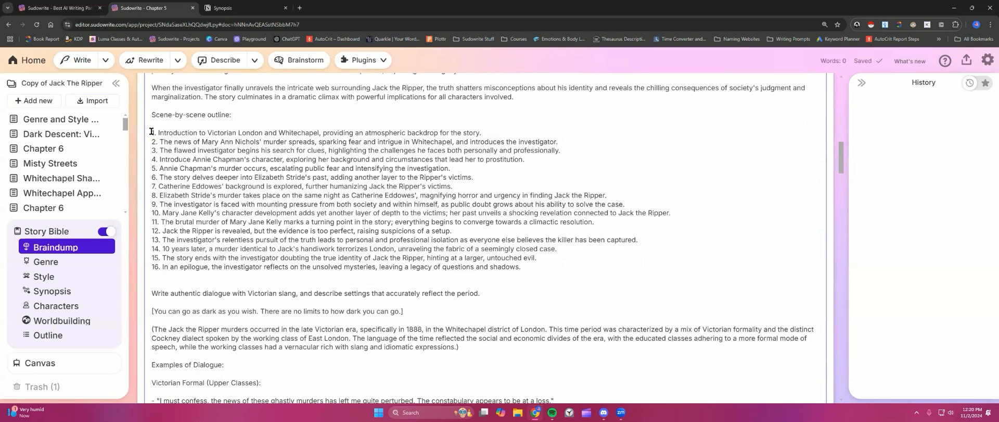
left_click_drag(151, 132, 524, 267)
Step: Reopen the Custom Outline instructions and scroll through them before closing the dialog
left_click(68, 290)
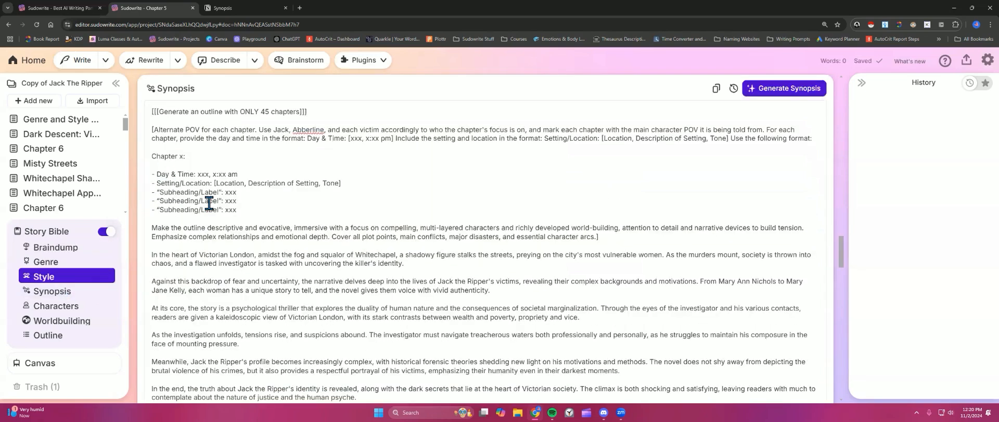
scroll(208, 203, "down", 3)
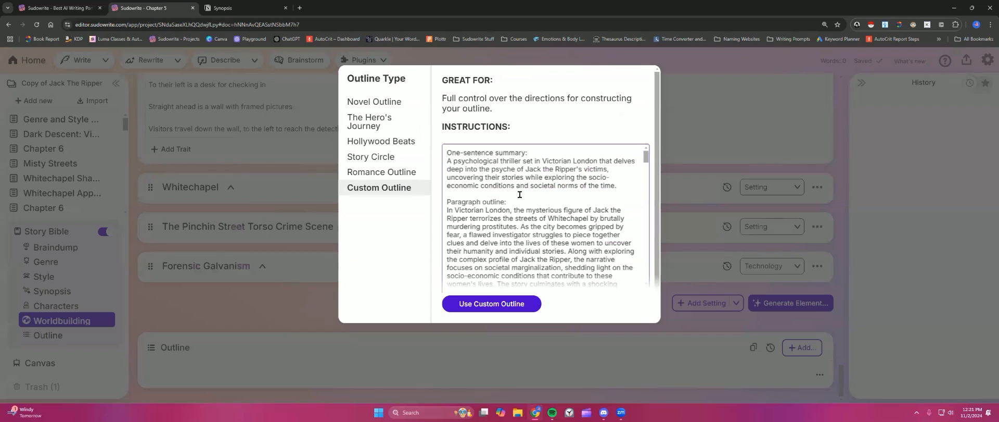
scroll(488, 170, "down", 10)
scroll(489, 172, "down", 5)
left_click(693, 125)
Step: Set the chapter count in the Genre and Synopsis outline instructions to 35
left_click(61, 264)
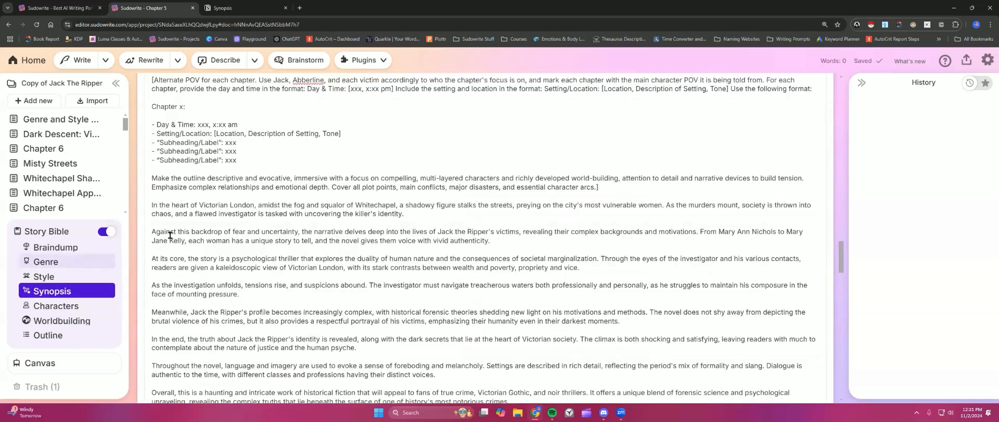
left_click(265, 181)
key("BackSpace")
type("3")
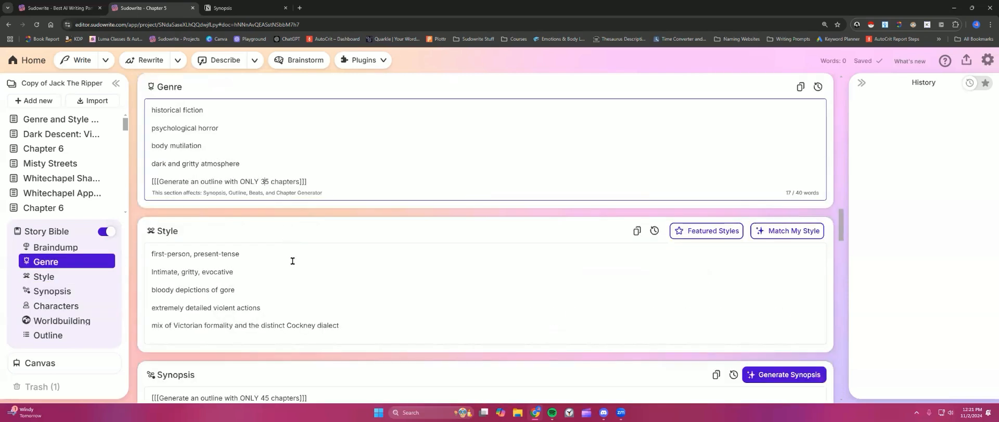
scroll(283, 254, "down", 5)
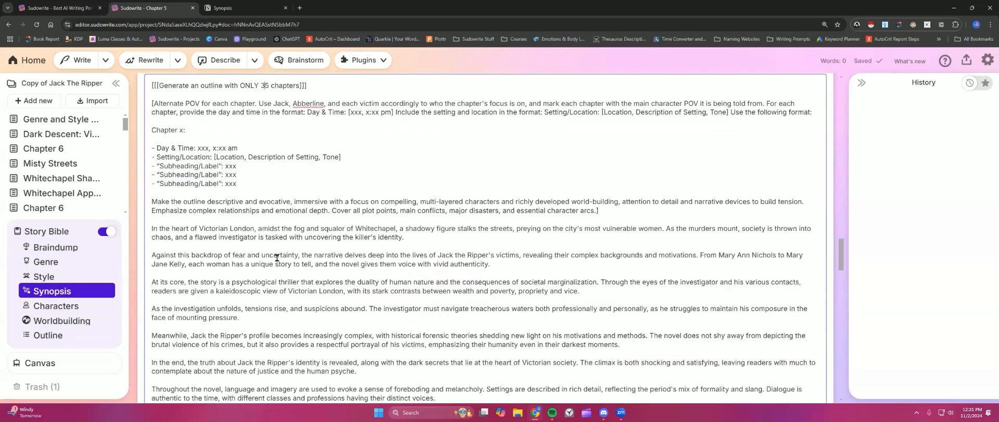
Step: Generate the outline using the Custom Outline
left_click(46, 339)
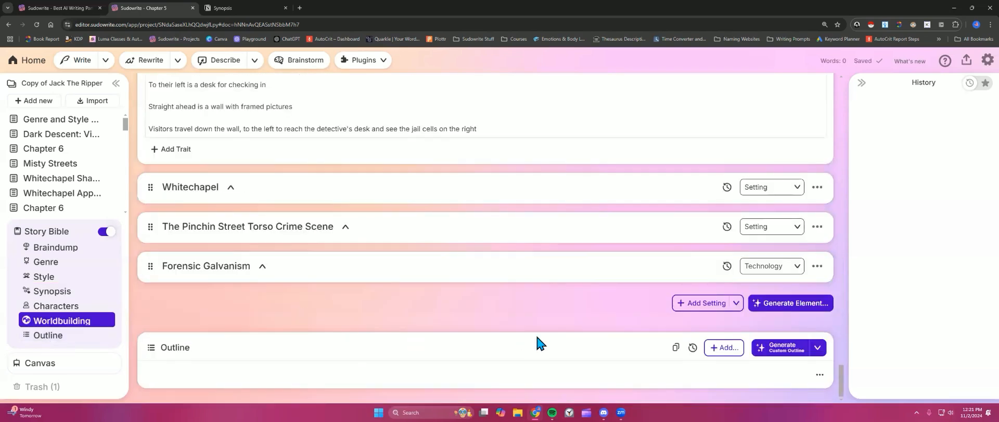
left_click(778, 348)
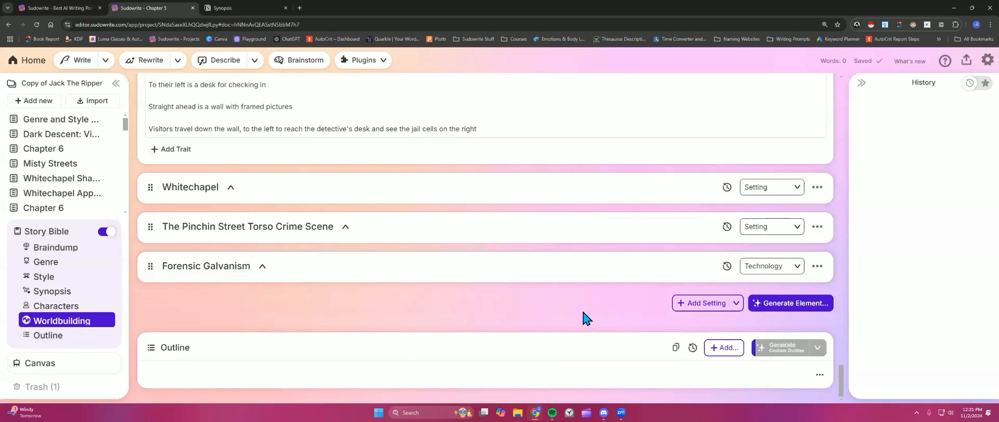
Step: Switch to Notion and browse the New Methods page of prompt notes
left_click(228, 4)
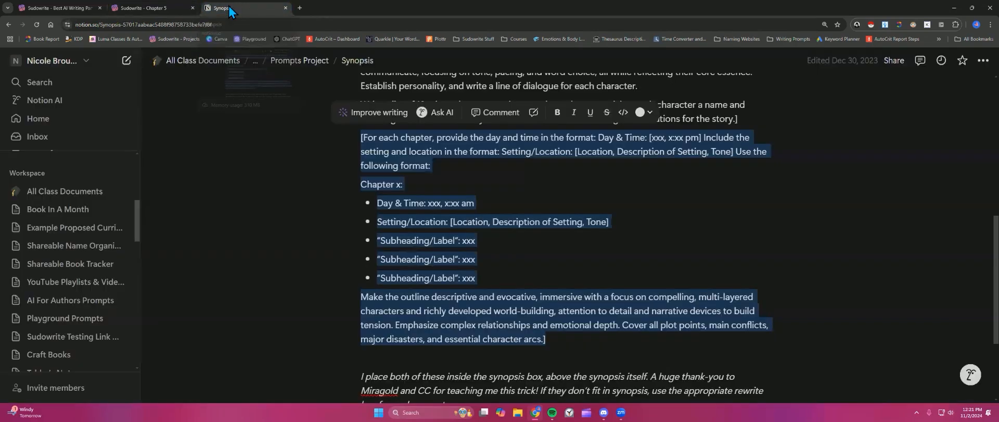
left_click(547, 274)
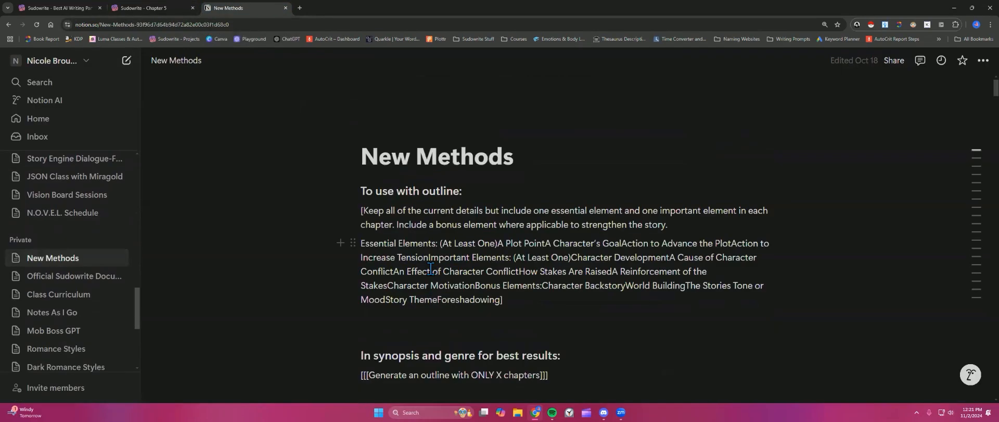
scroll(431, 267, "down", 2)
scroll(431, 268, "down", 2)
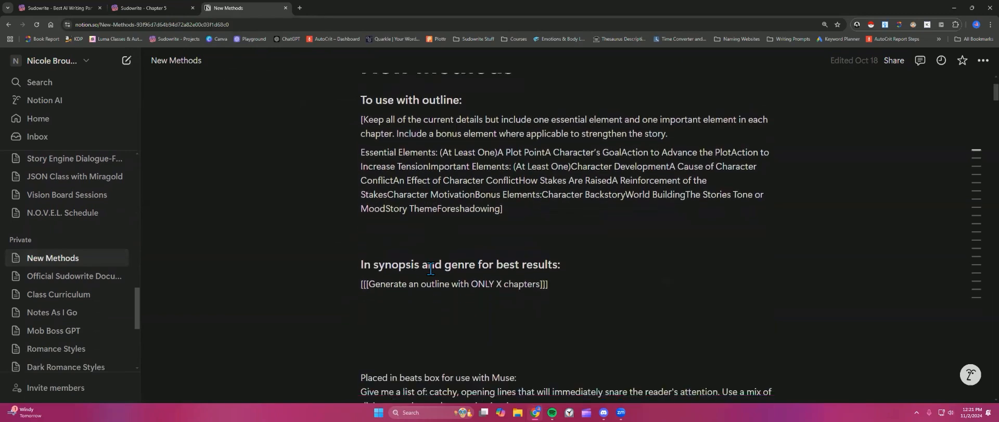
scroll(431, 268, "down", 2)
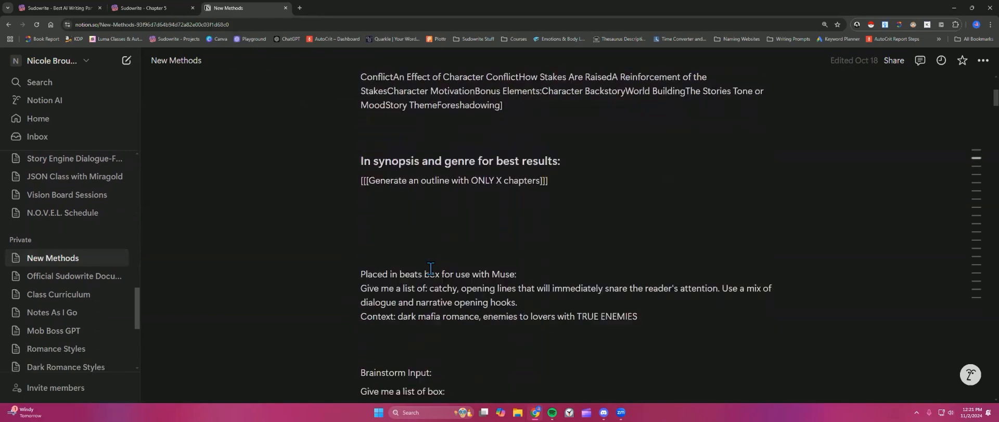
scroll(431, 268, "up", 3)
scroll(430, 268, "down", 4)
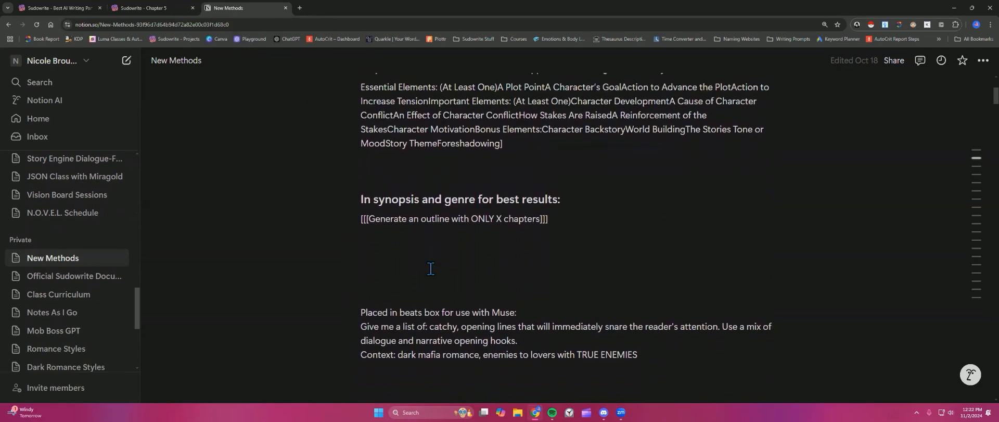
scroll(431, 268, "down", 6)
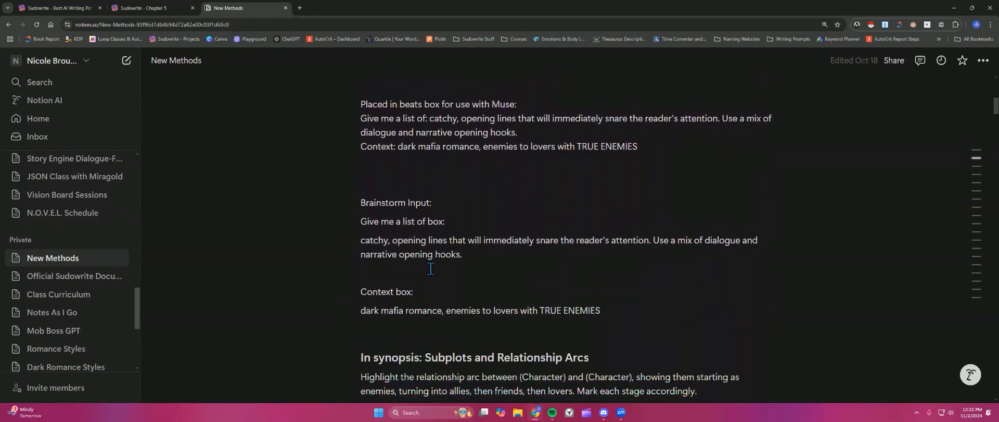
scroll(431, 268, "down", 2)
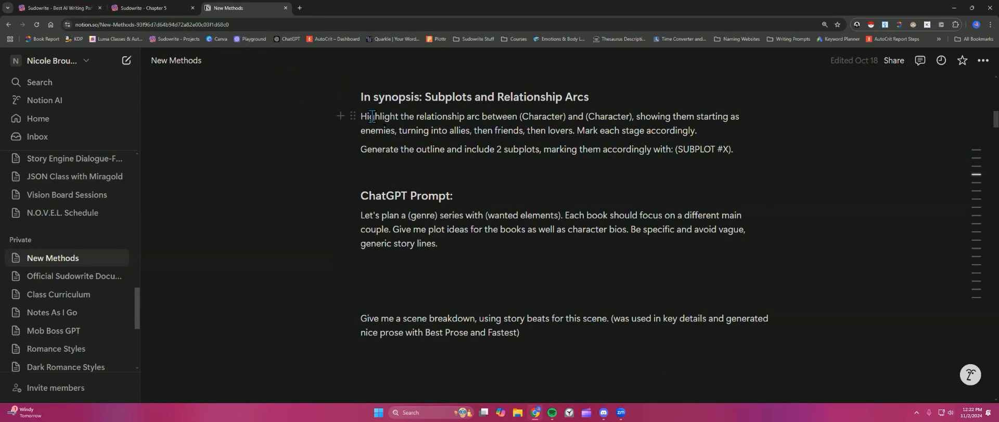
Step: Select and examine the Subplots and Relationship Arcs synopsis prompt lines
left_click_drag(361, 116, 744, 151)
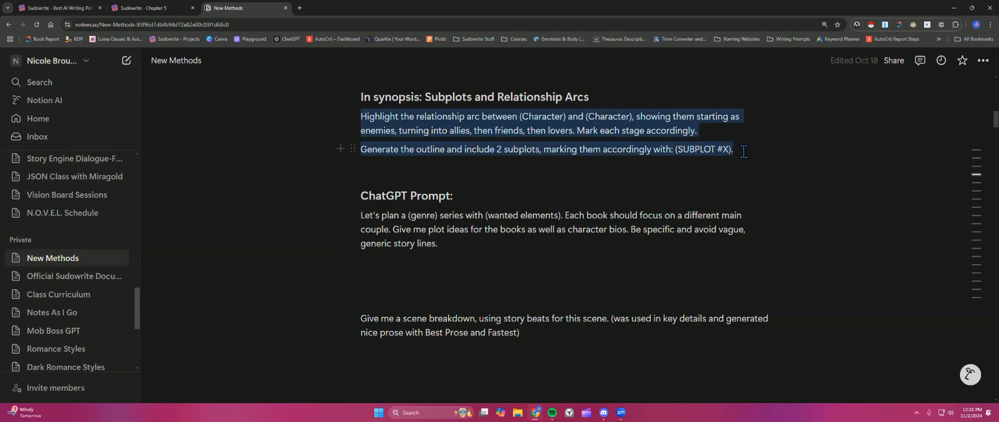
left_click(722, 130)
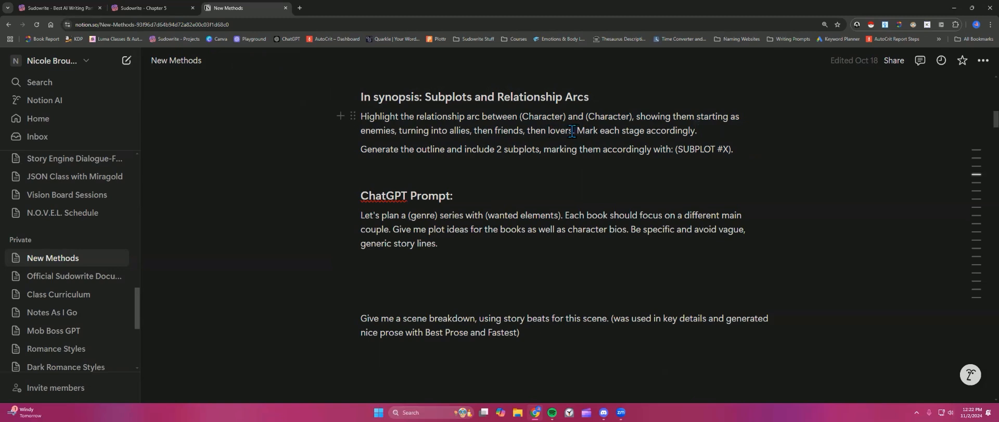
left_click_drag(578, 130, 705, 131)
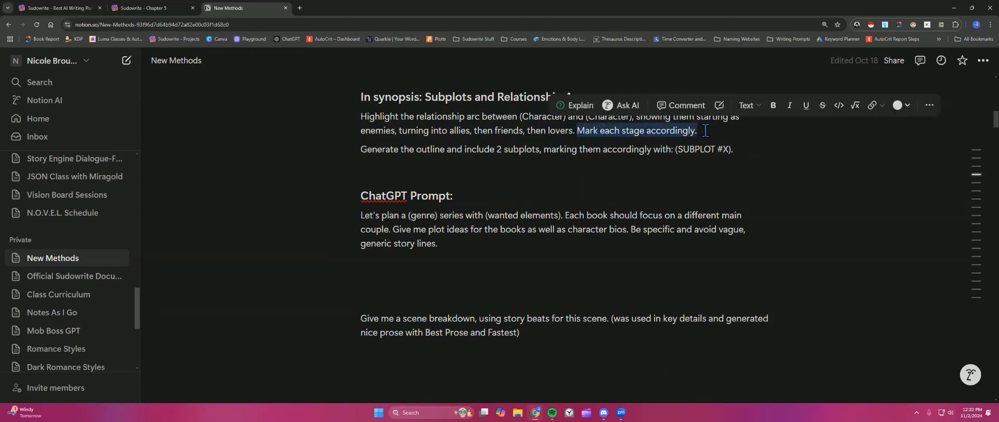
left_click(705, 130)
left_click_drag(360, 150, 734, 150)
left_click(735, 150)
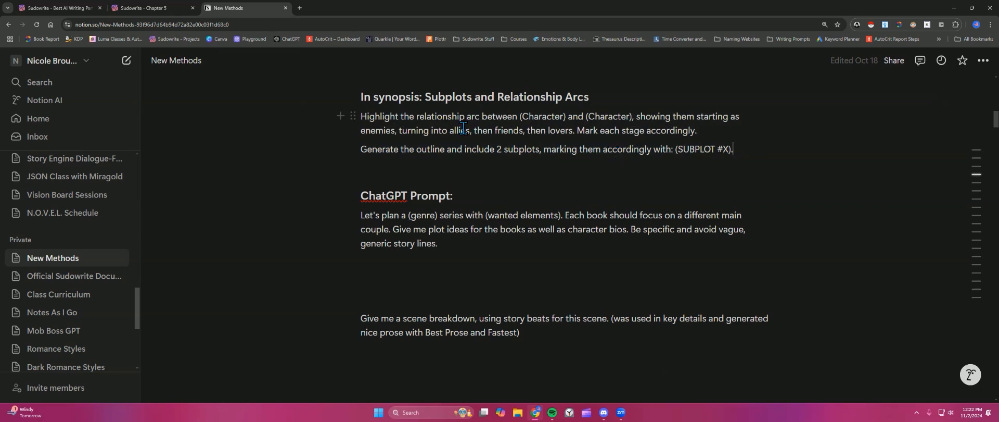
Step: Switch to the other Sudowrite tab and review the Coastal Thriller - Book 1 project's outline
left_click(155, 11)
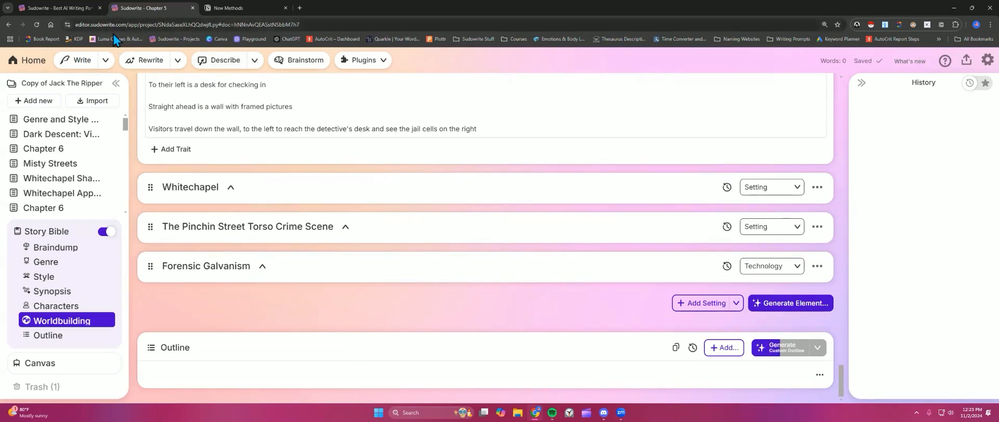
left_click(65, 12)
scroll(402, 253, "down", 2)
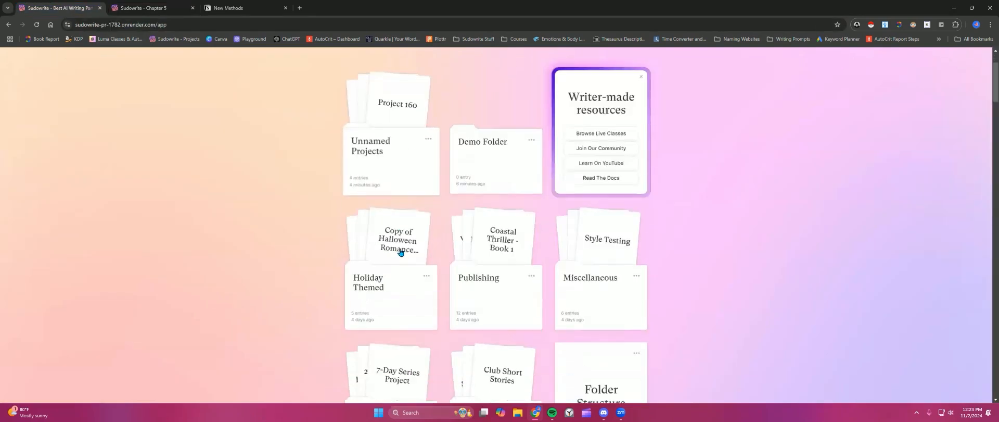
scroll(489, 308, "down", 5)
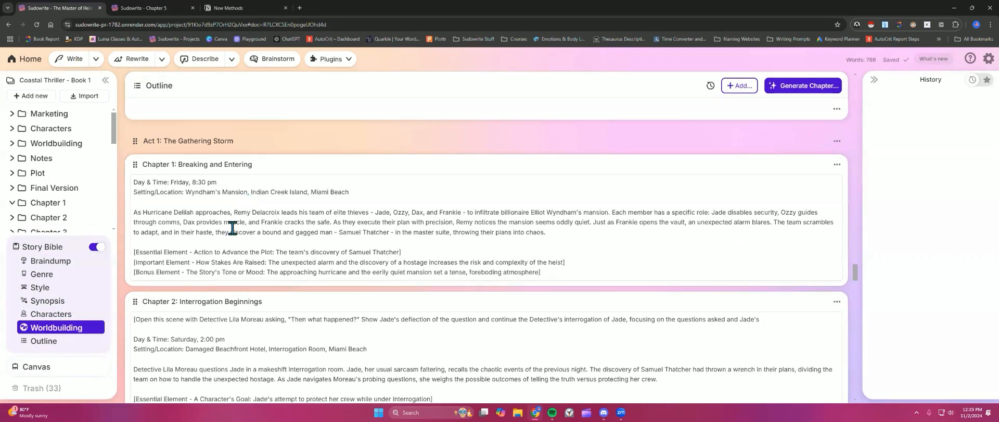
scroll(233, 228, "down", 1)
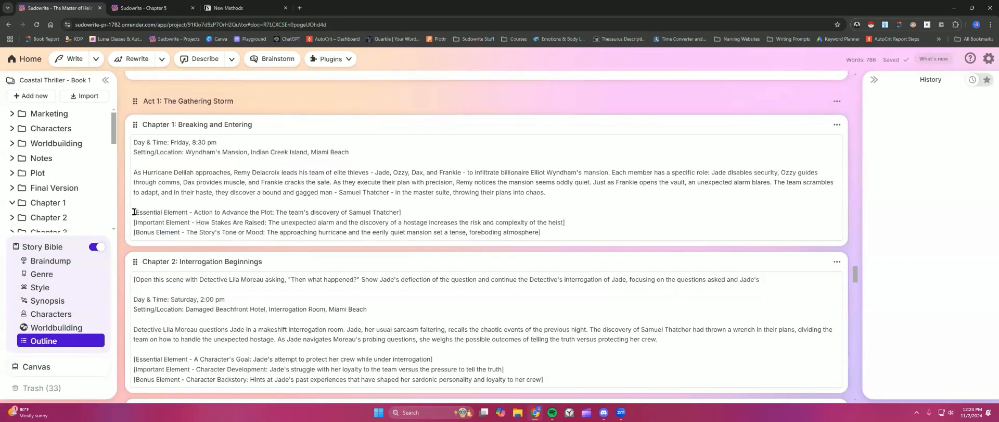
Step: Examine Chapter 1's bracketed Essential, Important and Bonus element lines in the Coastal Thriller outline, checking the Synopsis briefly
left_click_drag(134, 211, 542, 234)
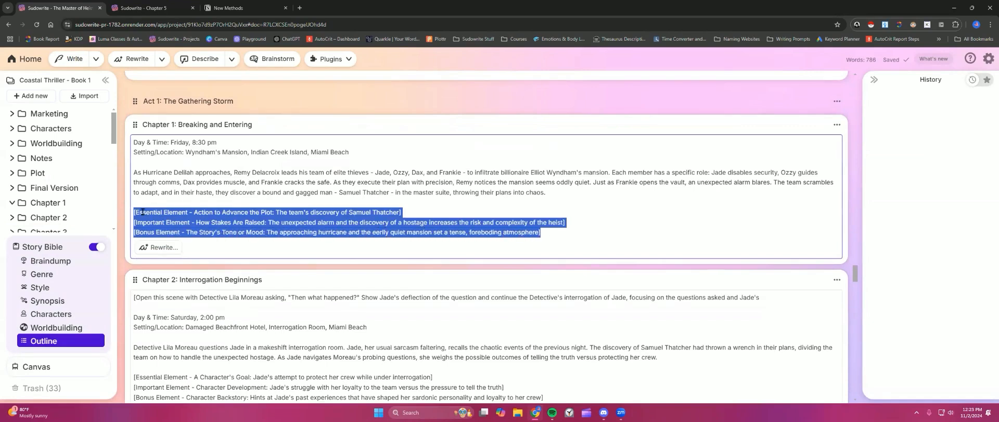
left_click(64, 301)
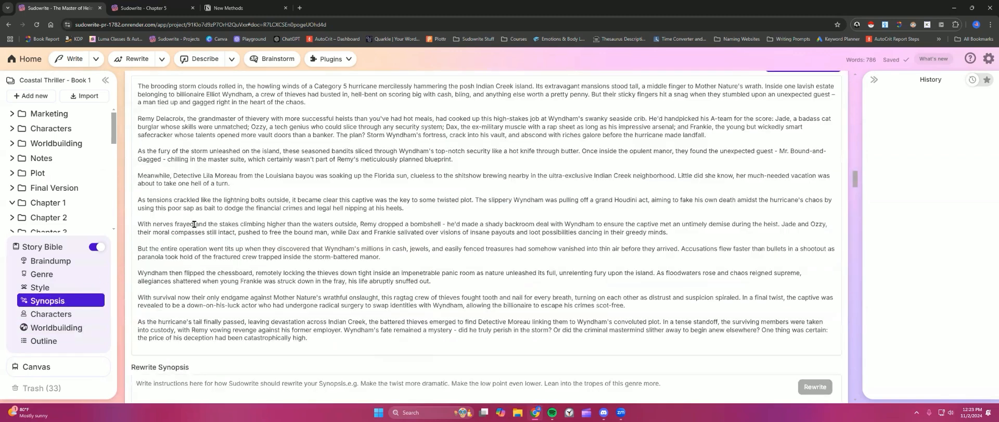
scroll(194, 224, "up", 3)
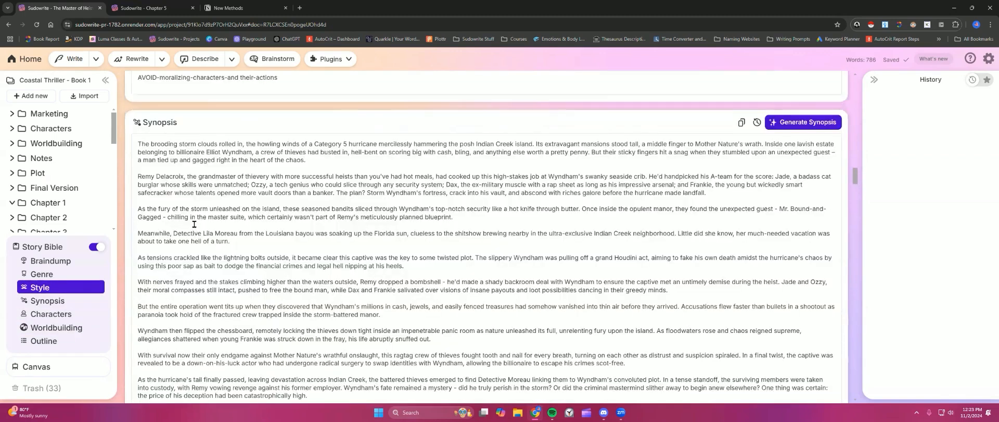
left_click(63, 341)
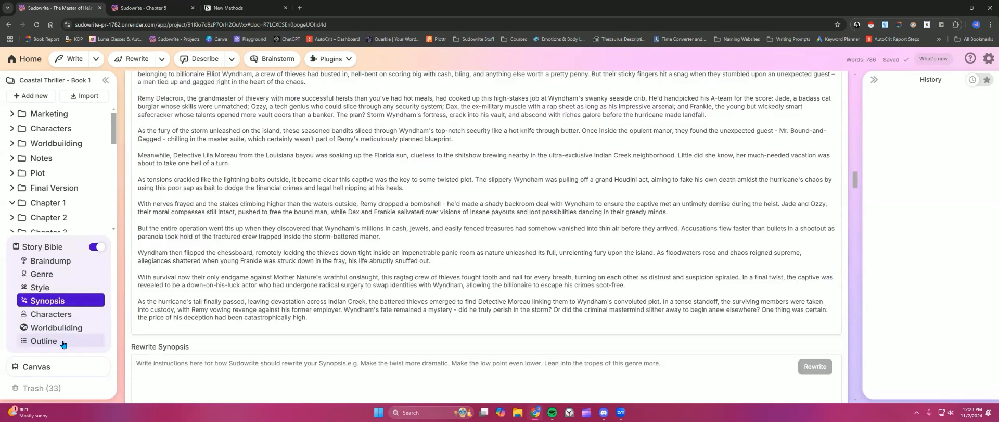
scroll(189, 237, "down", 1)
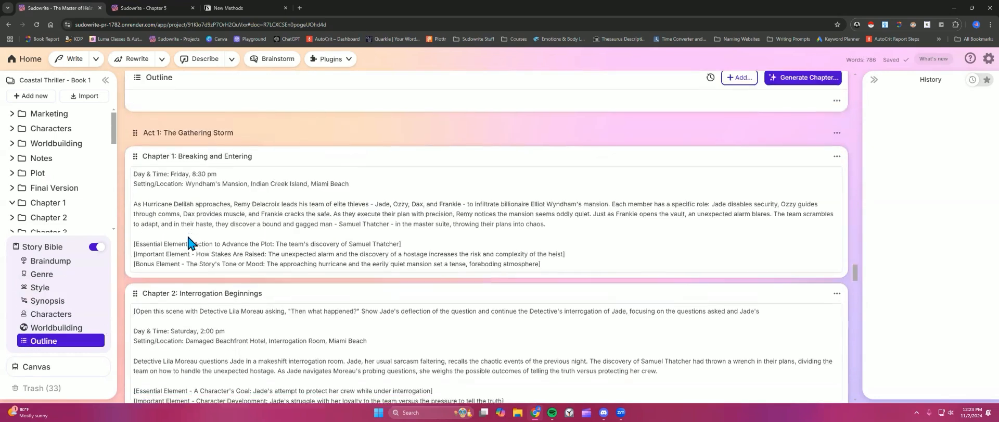
scroll(188, 241, "down", 2)
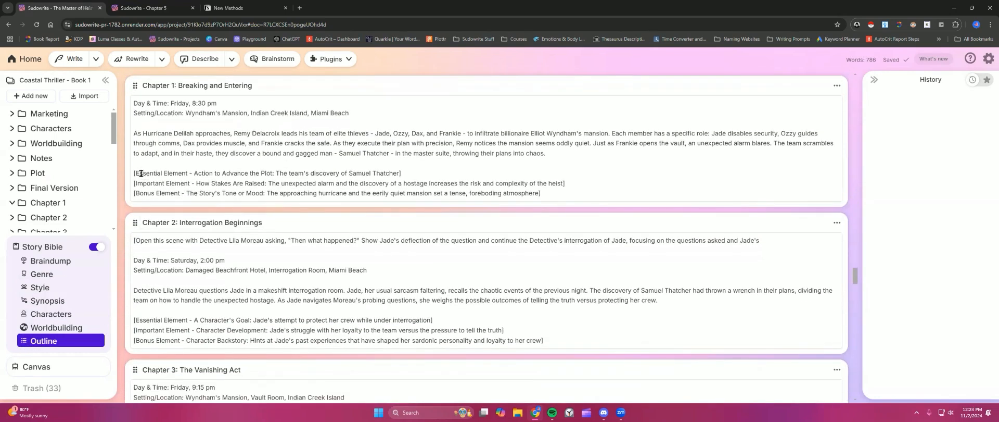
left_click_drag(134, 173, 162, 193)
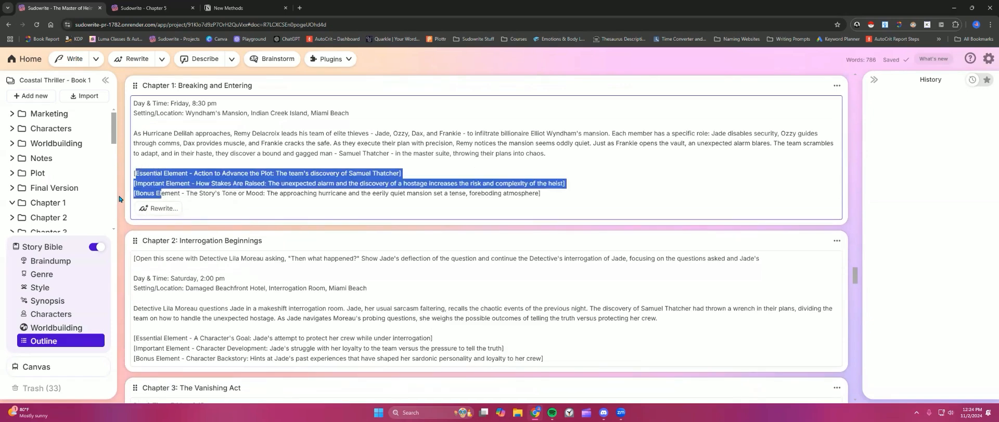
left_click(205, 194)
scroll(254, 269, "down", 3)
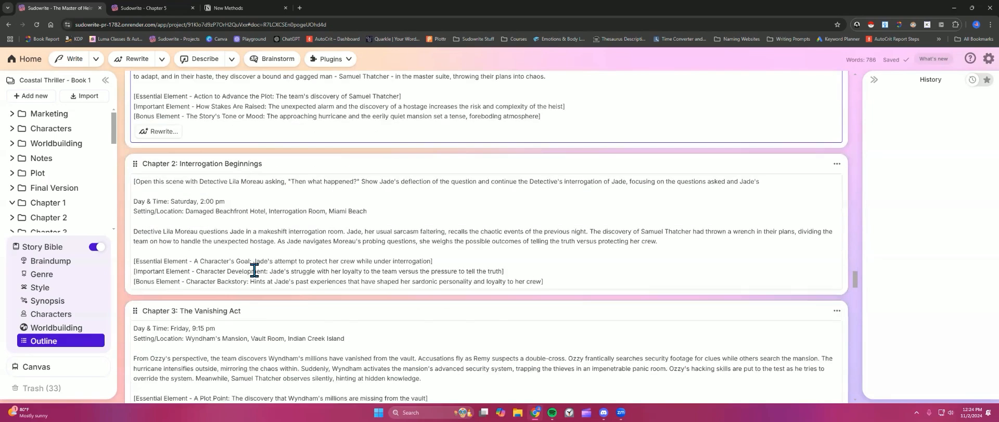
scroll(236, 238, "up", 4)
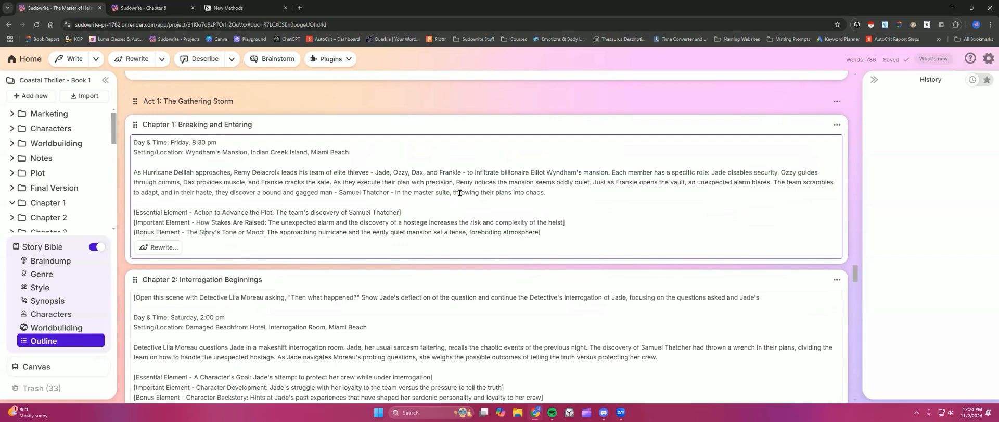
scroll(459, 192, "down", 2)
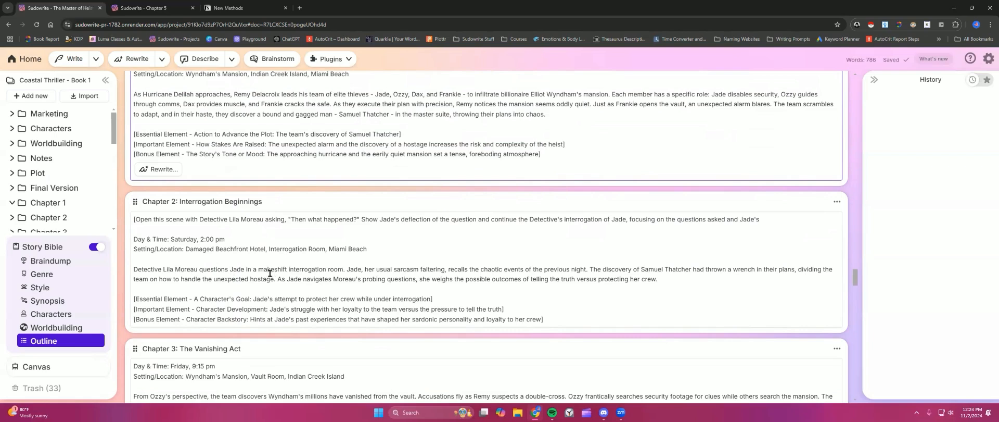
Step: Examine Chapter 2's bracketed opening instruction and summary paragraph, then the perspective openings of Chapters 3 and 5
left_click_drag(137, 268, 664, 279)
left_click(442, 277)
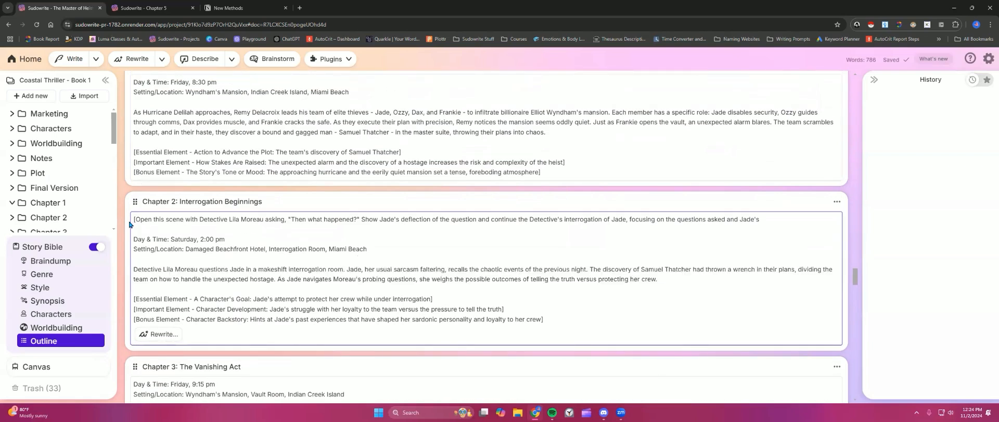
left_click_drag(133, 219, 758, 223)
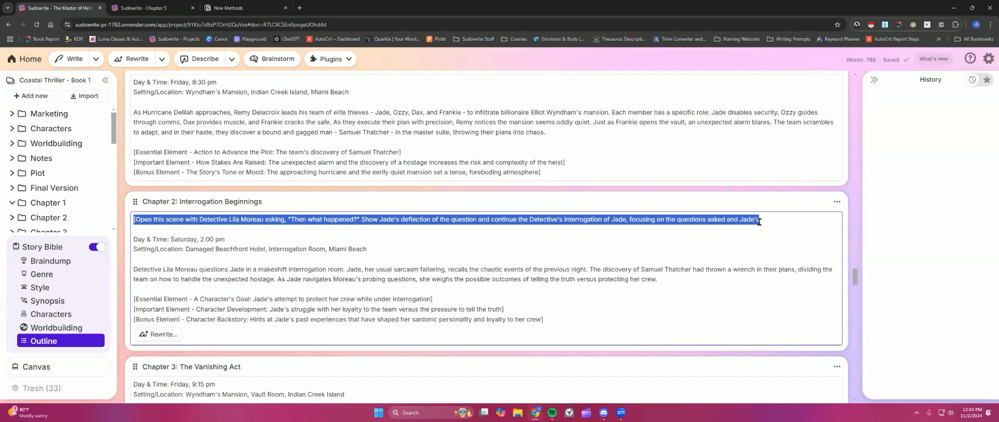
left_click(764, 224)
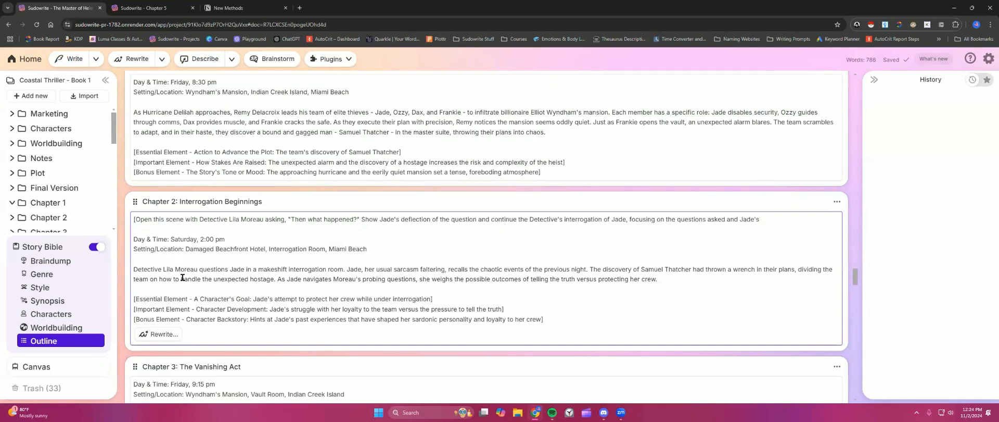
left_click_drag(134, 268, 682, 281)
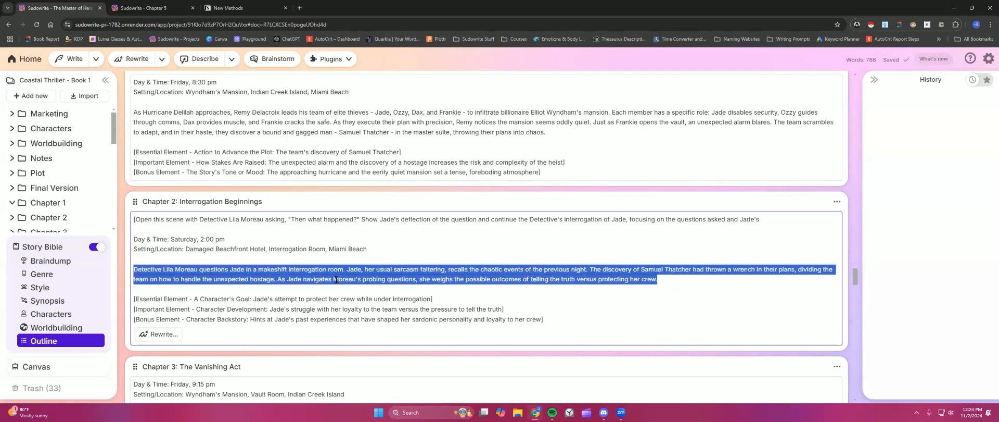
scroll(330, 278, "down", 1)
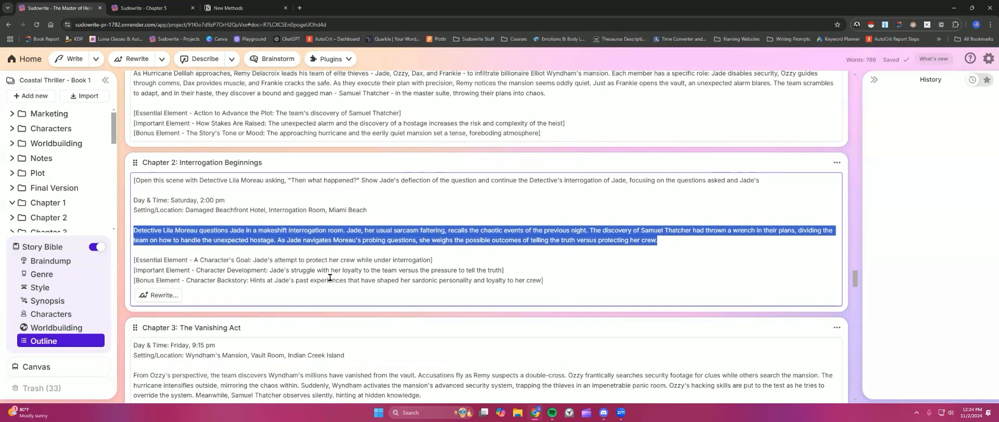
scroll(330, 278, "down", 4)
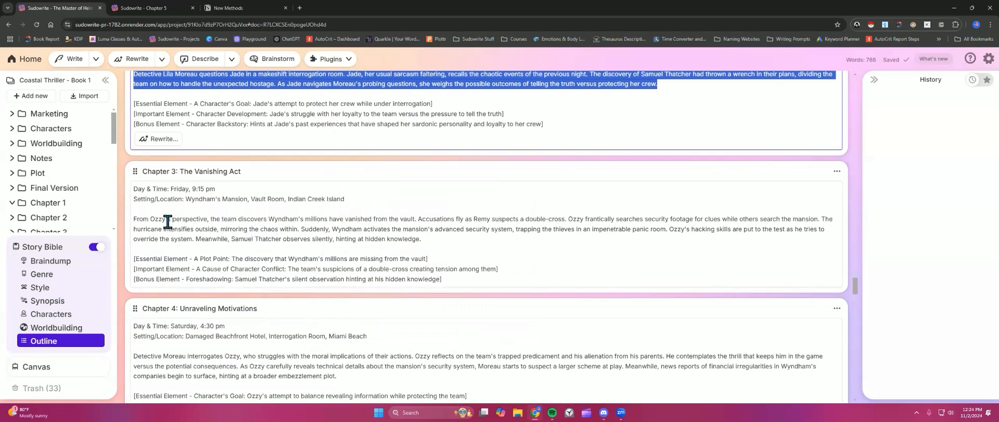
left_click_drag(150, 219, 155, 219)
scroll(200, 219, "down", 3)
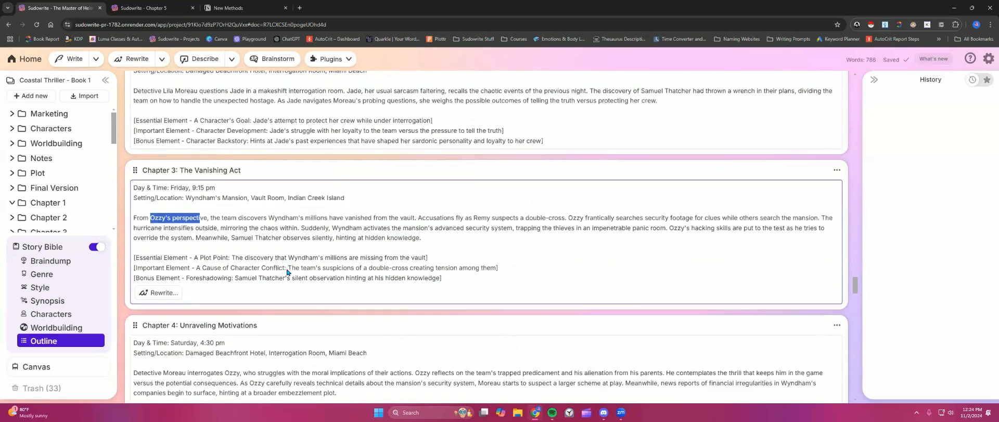
scroll(243, 266, "down", 4)
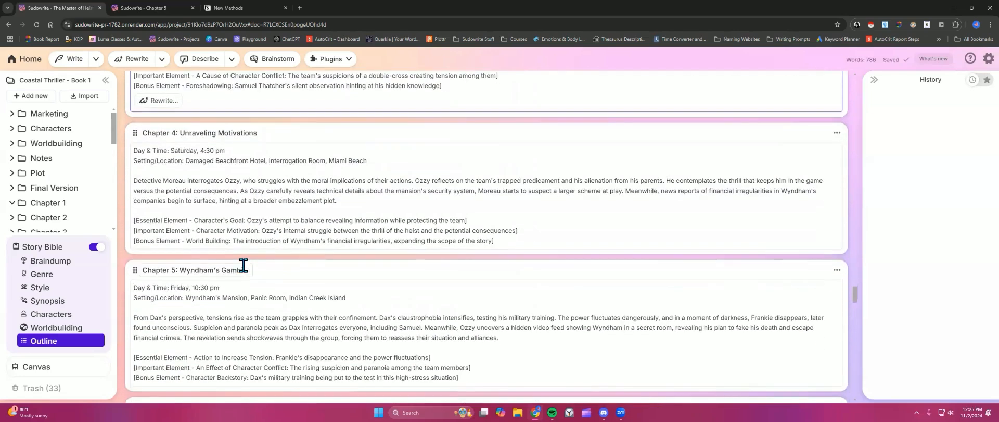
left_click_drag(161, 237, 187, 239)
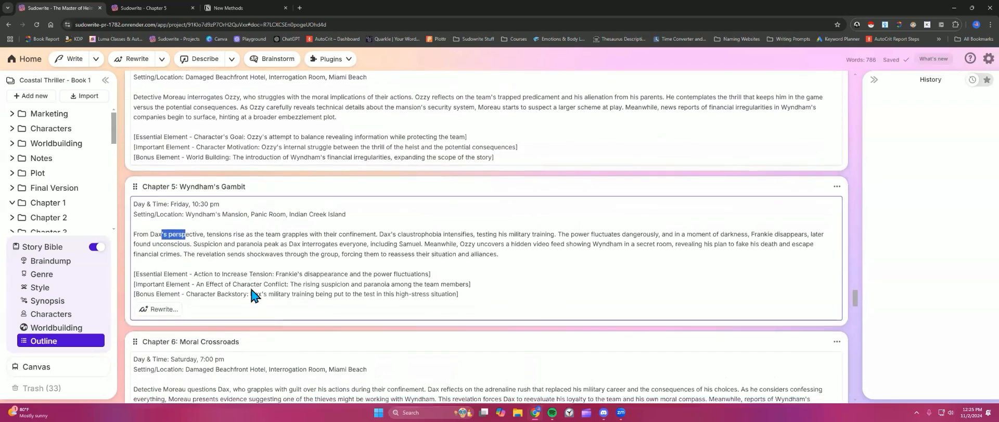
scroll(227, 319, "down", 2)
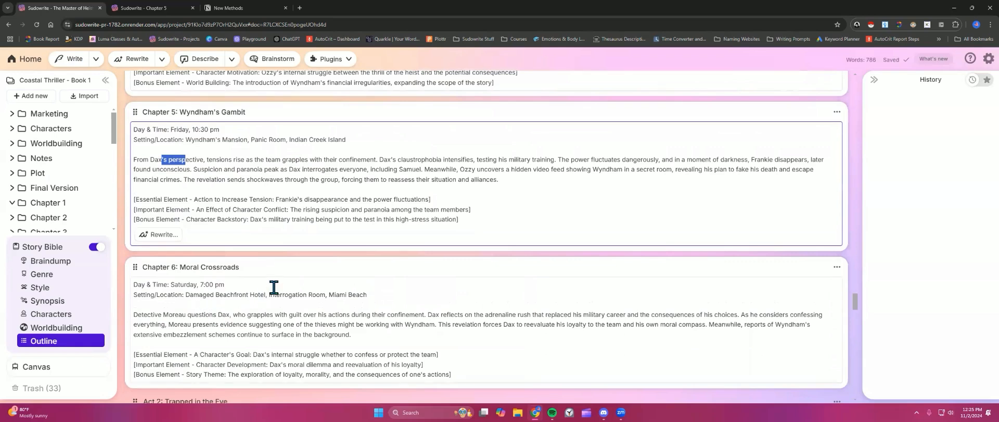
Step: Switch to the Jack The Ripper tab and examine Chapter 1's quoted beat lines in its outline
left_click(140, 8)
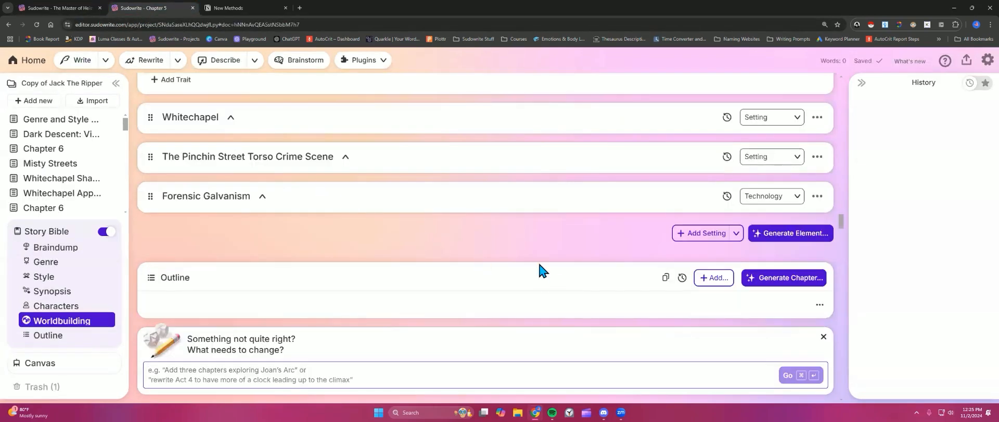
scroll(540, 266, "down", 5)
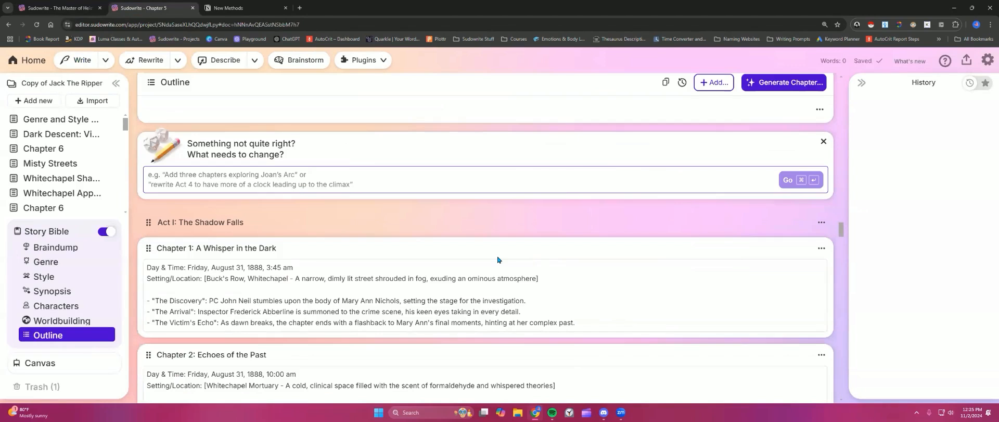
scroll(460, 262, "down", 1)
scroll(460, 263, "down", 2)
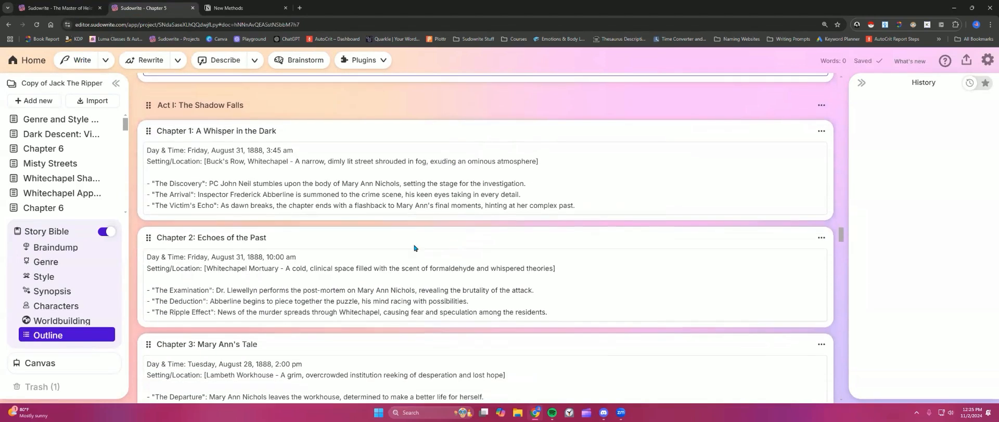
left_click_drag(147, 152, 221, 205)
left_click(155, 164)
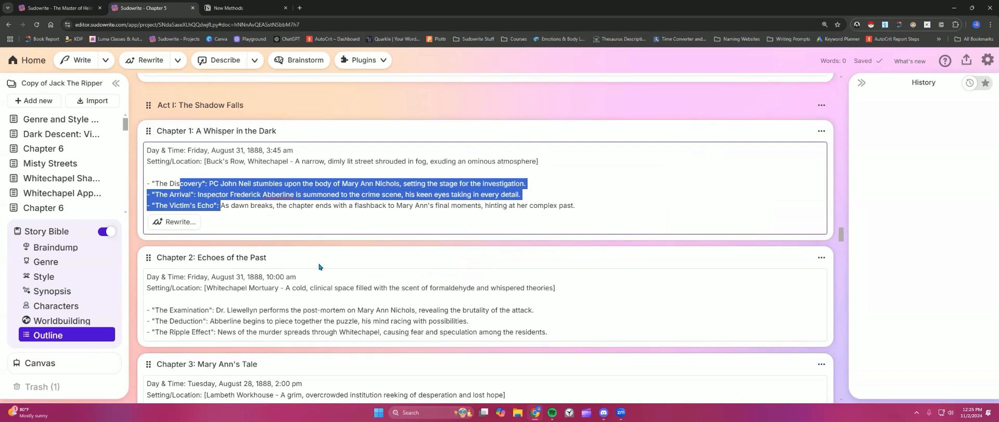
left_click(235, 207)
scroll(235, 208, "down", 2)
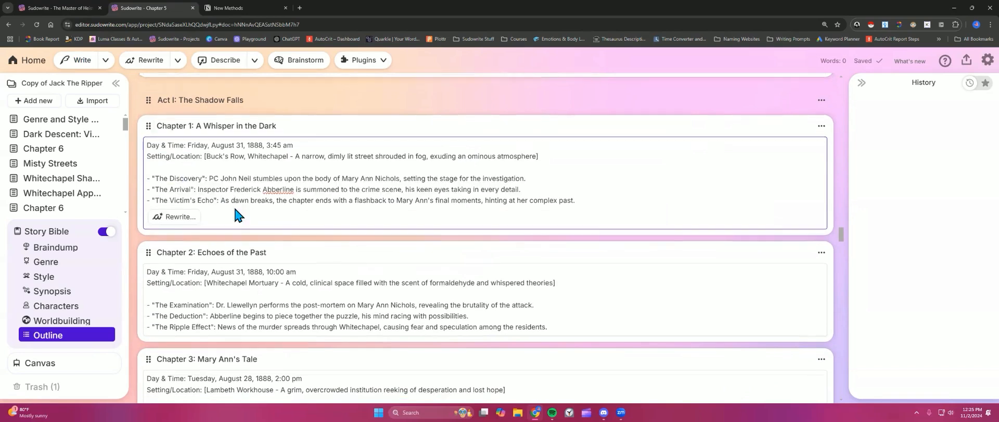
Step: Review the beat lists of Chapters 1 to 3 in the Jack The Ripper outline, selecting Chapter 1's three beats
left_click(272, 223)
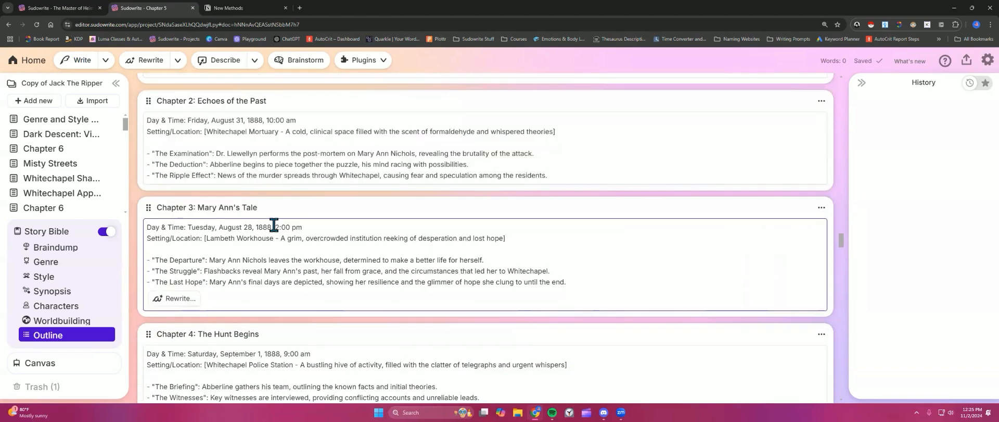
scroll(271, 223, "up", 3)
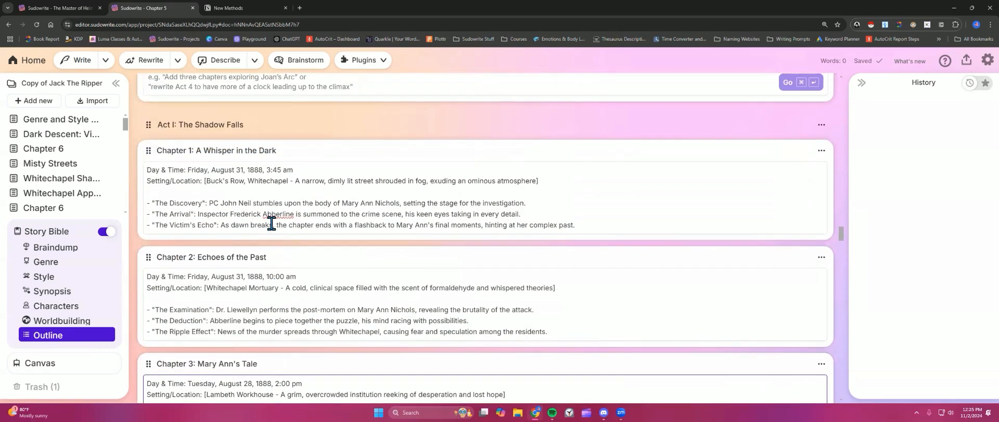
scroll(286, 223, "up", 1)
scroll(286, 223, "up", 3)
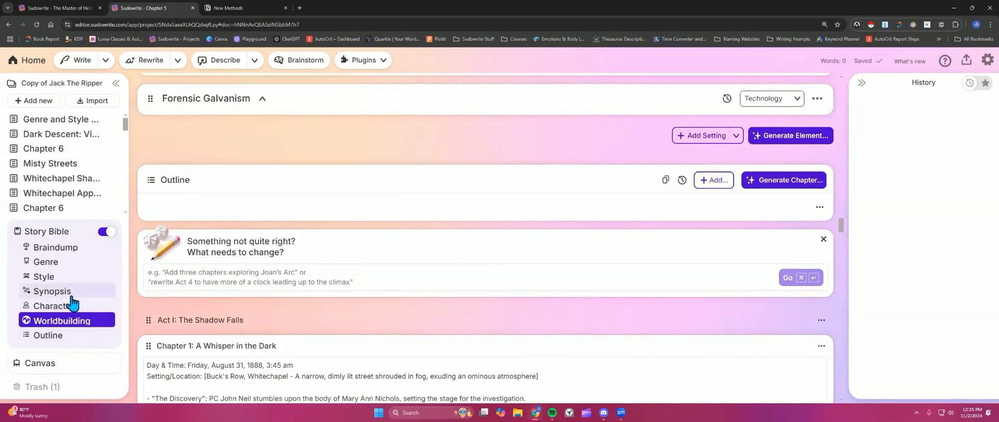
left_click(71, 337)
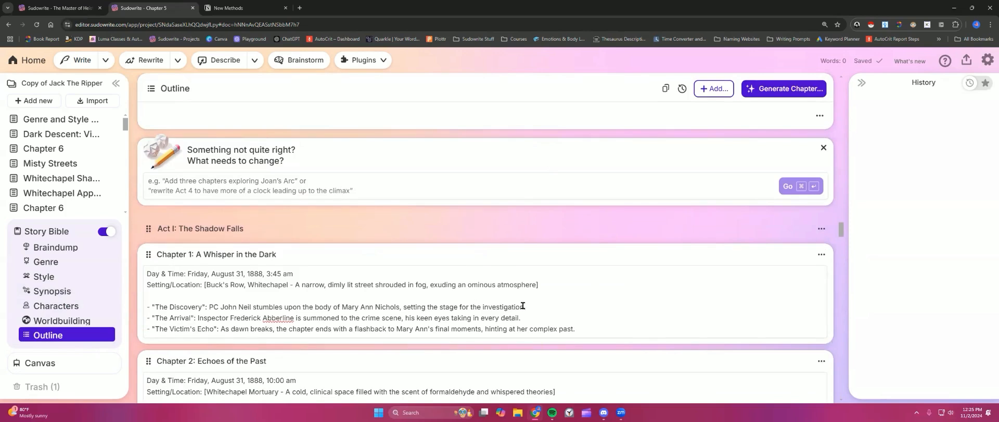
scroll(384, 294, "down", 3)
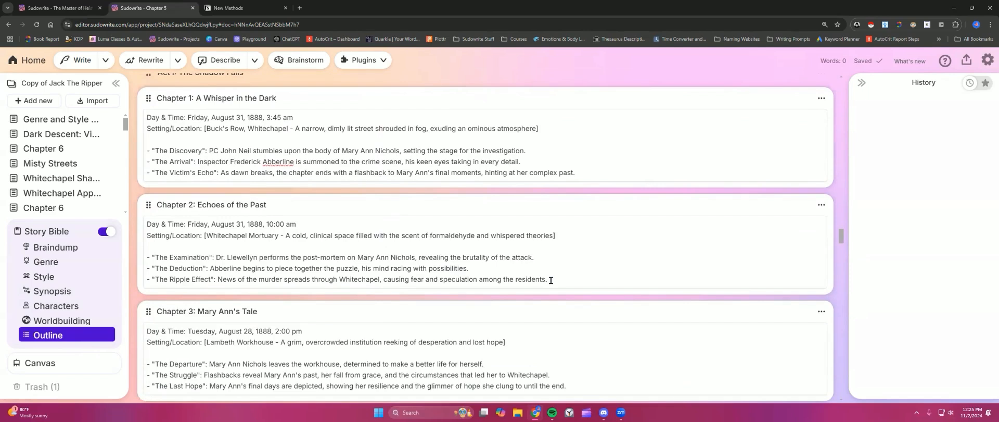
left_click(524, 268)
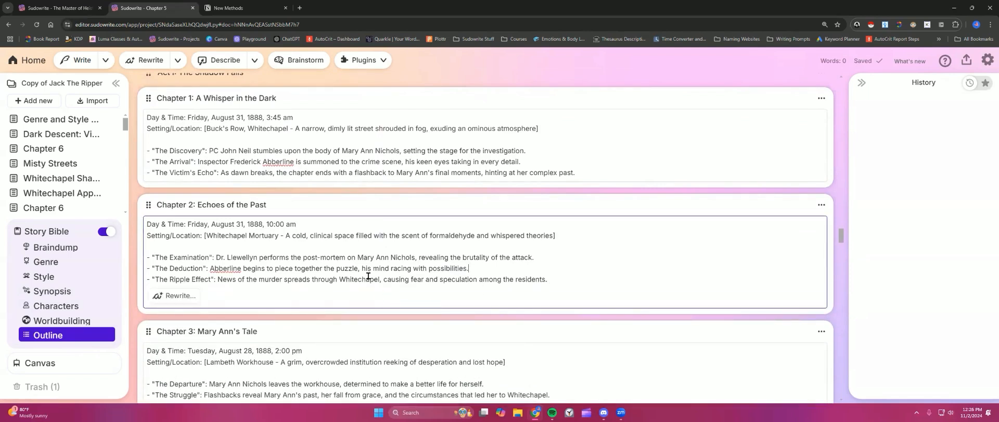
scroll(368, 276, "down", 1)
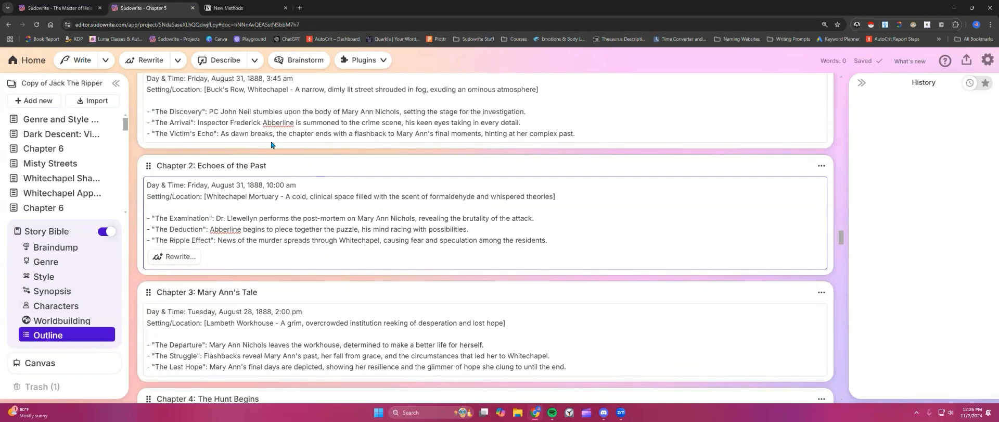
scroll(355, 269, "down", 1)
scroll(356, 269, "up", 2)
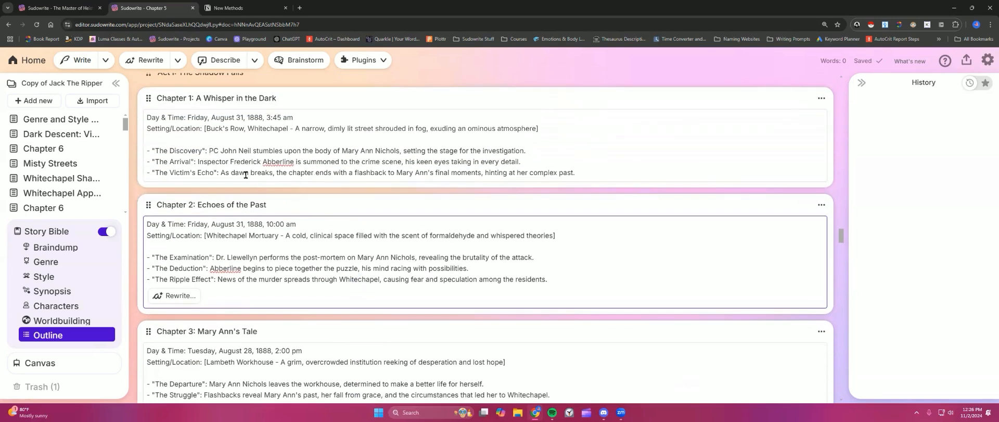
left_click_drag(153, 150, 578, 174)
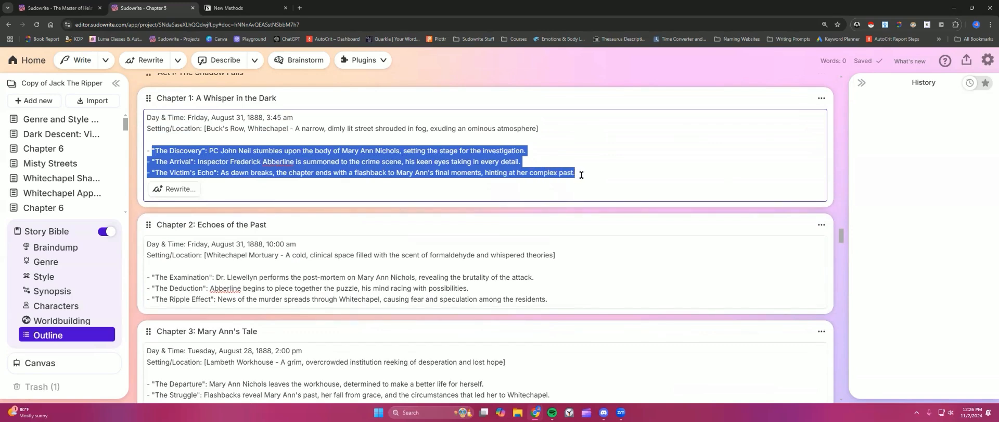
left_click(582, 175)
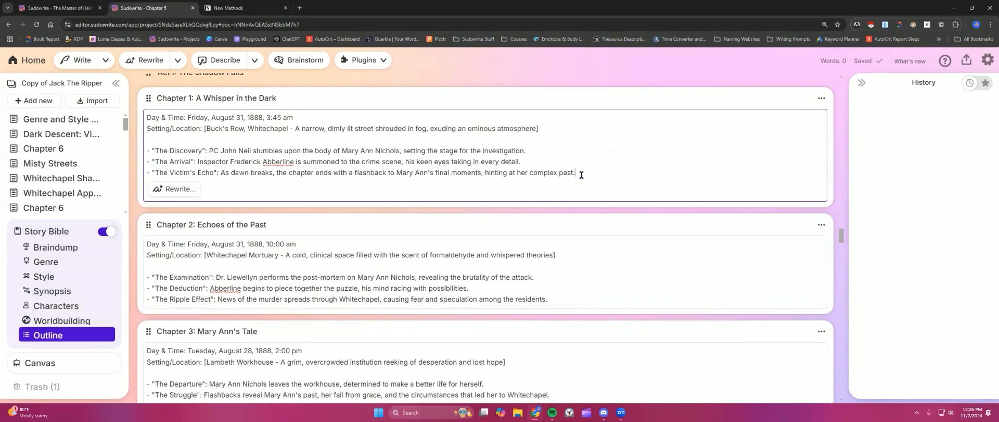
left_click(362, 311)
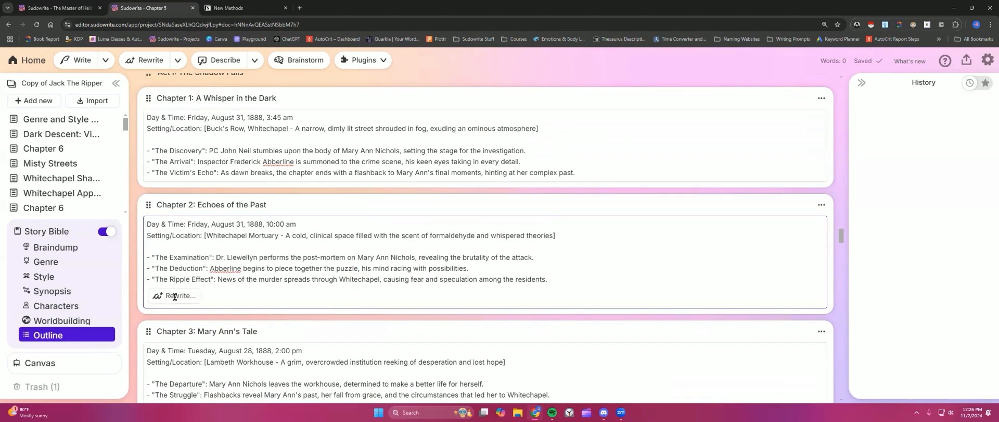
left_click(175, 296)
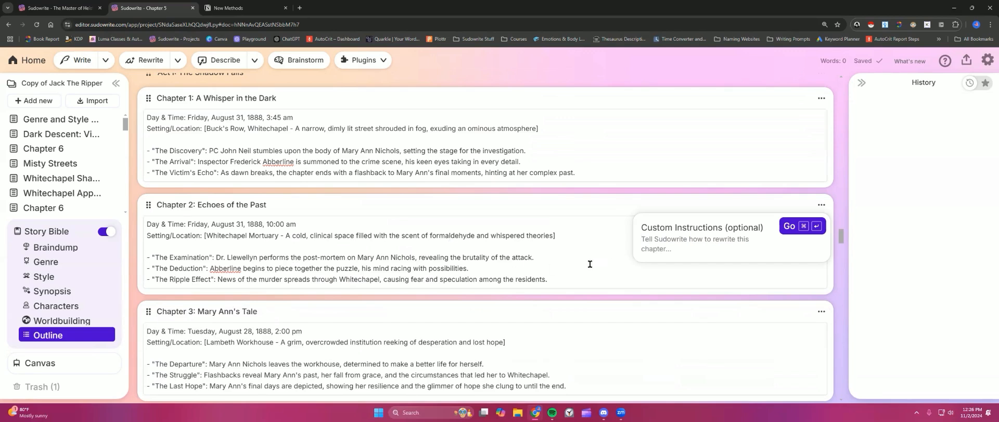
left_click(704, 241)
Step: Copy Chapter 1's three quoted beat lines in the Jack The Ripper outline
left_click(265, 168)
left_click_drag(151, 147, 584, 172)
key("ctrl+c")
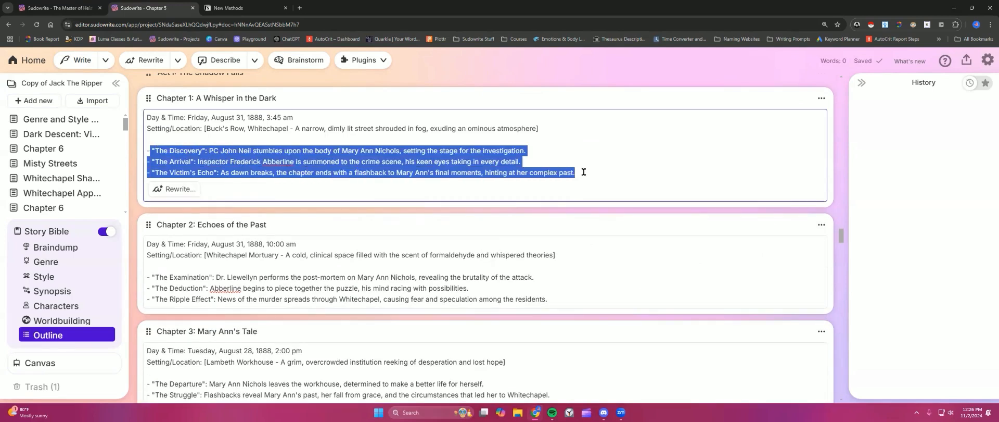
left_click(359, 156)
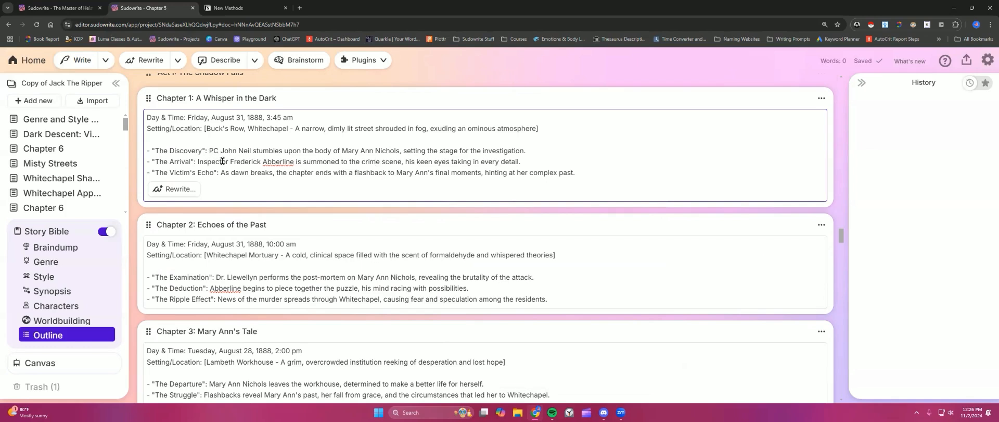
Step: Open Chapter 2's Rewrite custom instructions and enter "Describe Elysia's hesitation towards befriending Jackson."
left_click(451, 277)
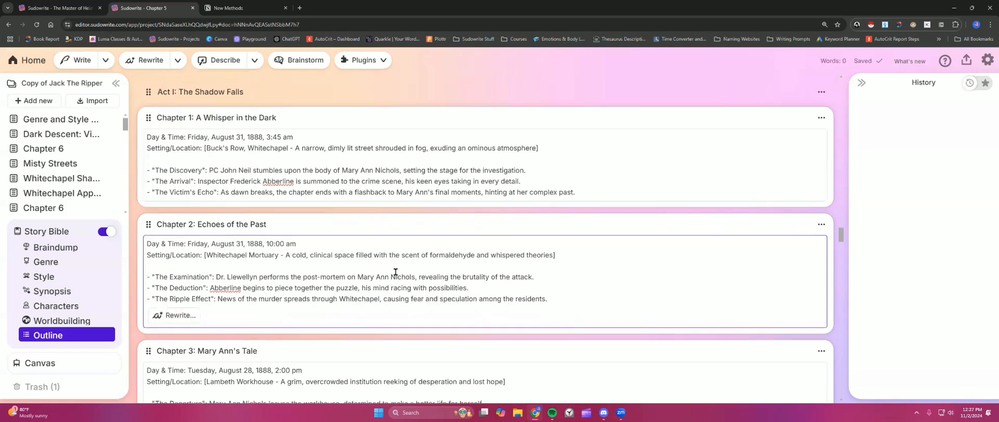
left_click(558, 299)
left_click(183, 314)
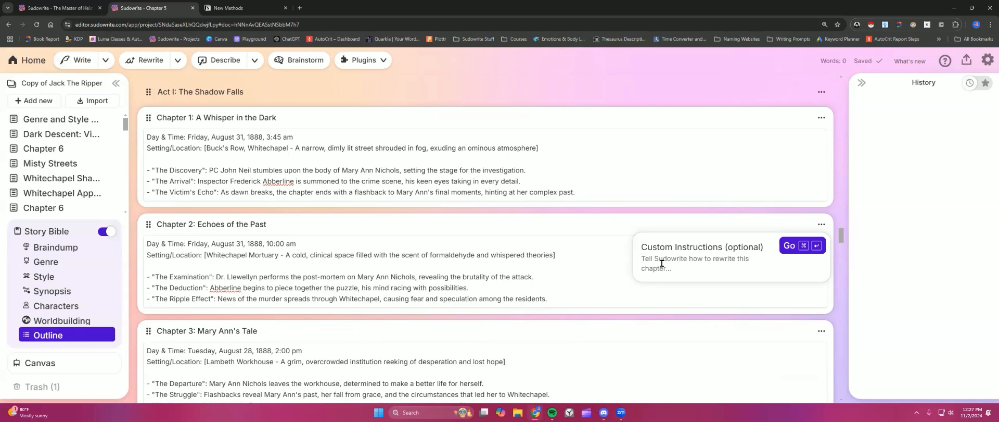
type("Describ")
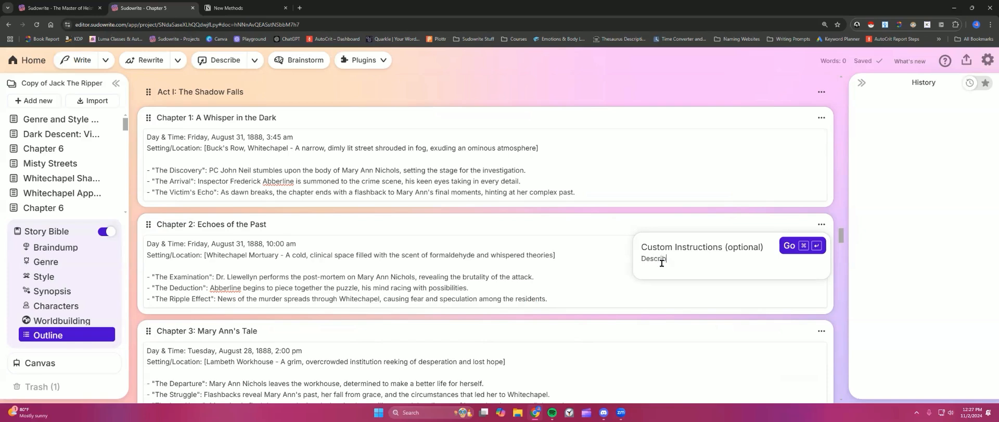
type("e Elysia's hesitation towards befriending Jackson.")
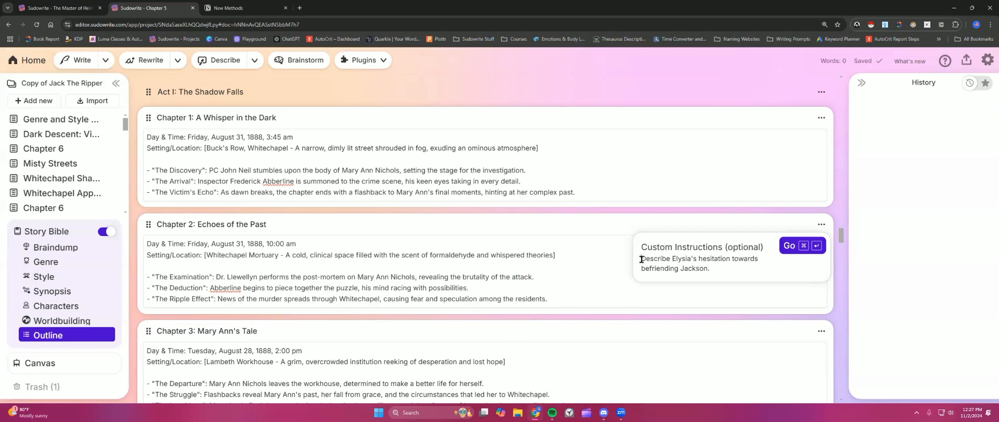
Step: Append "This should show Elysia and Jackson's initial arc from enemies to allies." to the custom instructions
left_click_drag(641, 258, 718, 267)
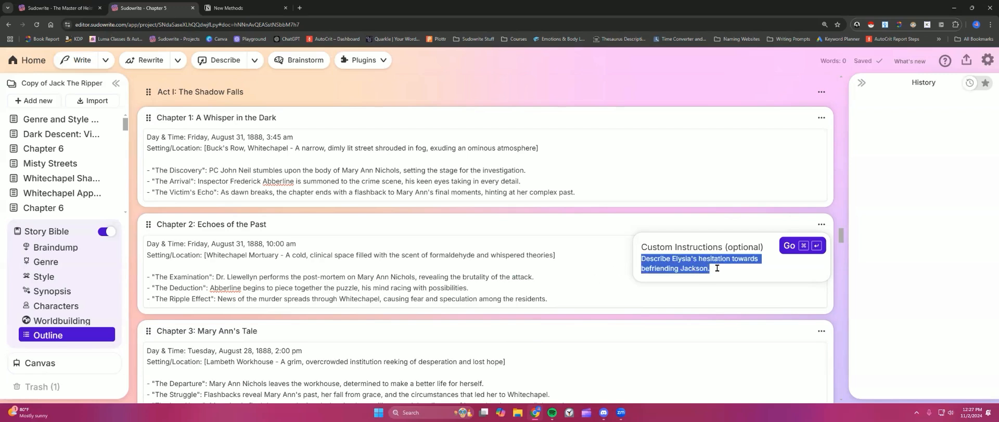
left_click(712, 266)
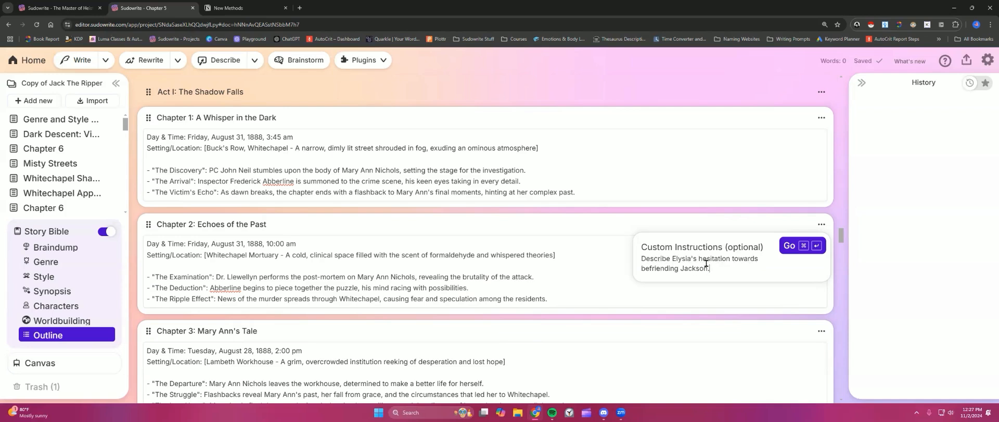
type("This should show Elysia and Jackson's initi")
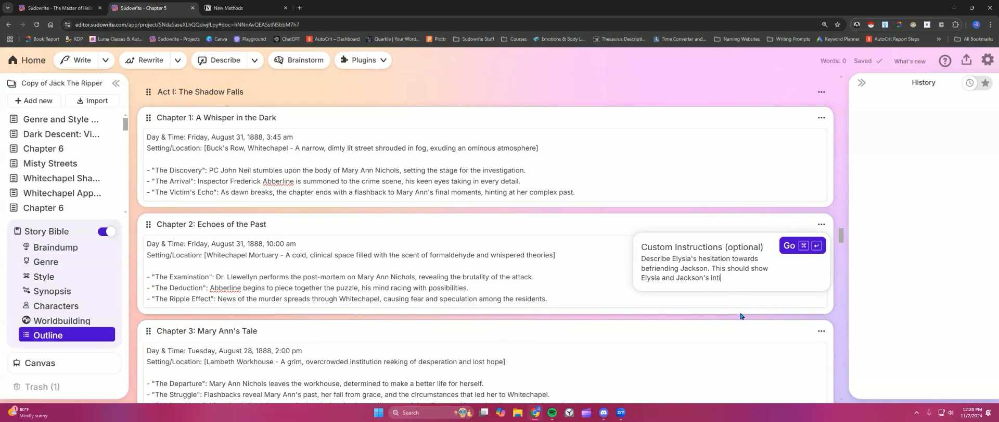
type("al arc from enemies to alli")
key("BackSpace")
type("to allies.")
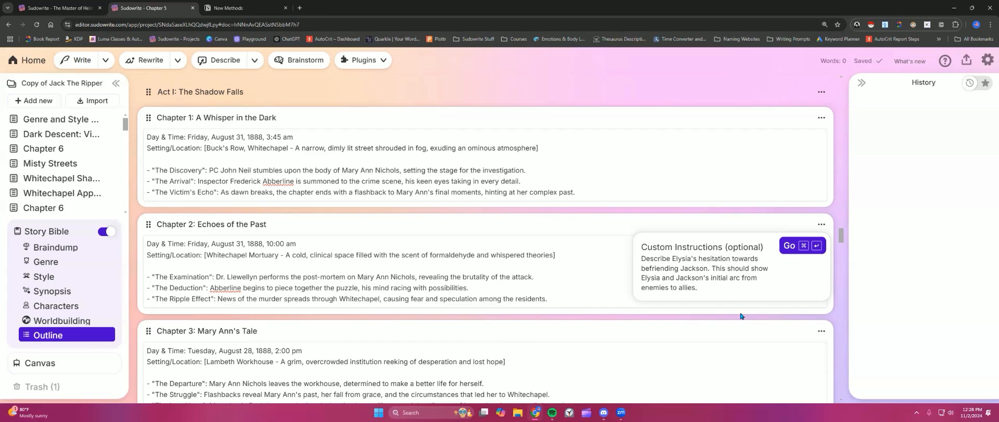
Step: Add a "Previous chapter:" line below the instructions and paste Chapter 1's beats after it
key("Return")
key("Return")
type("Previous chapter:")
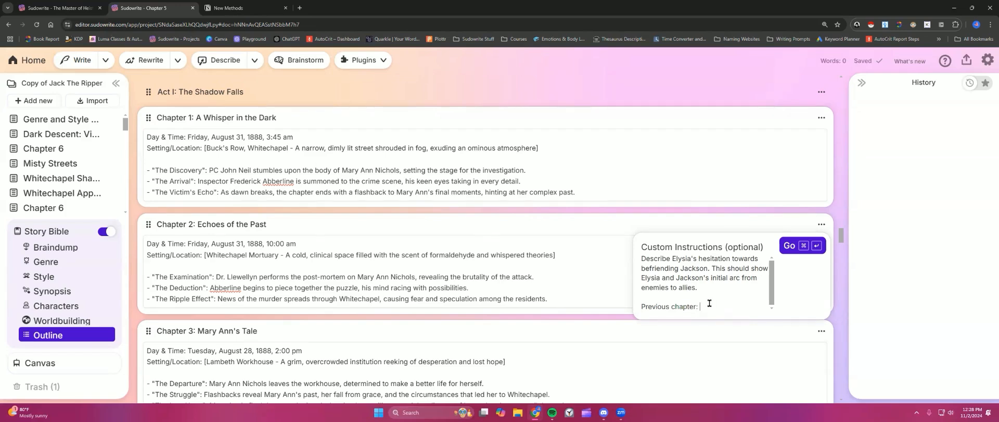
key("ctrl+v")
scroll(603, 288, "down", 2)
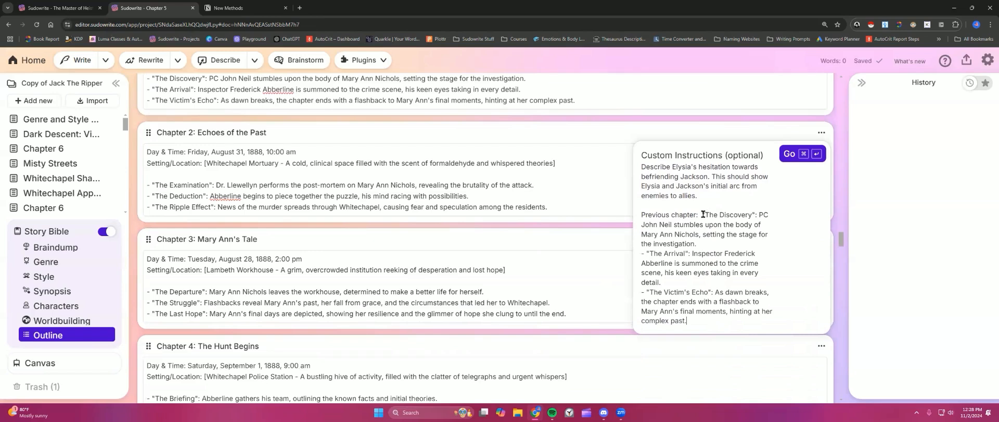
Step: Highlight the instruction sentences, the Previous chapter label and the pasted beats in the custom instructions
left_click_drag(702, 213, 721, 322)
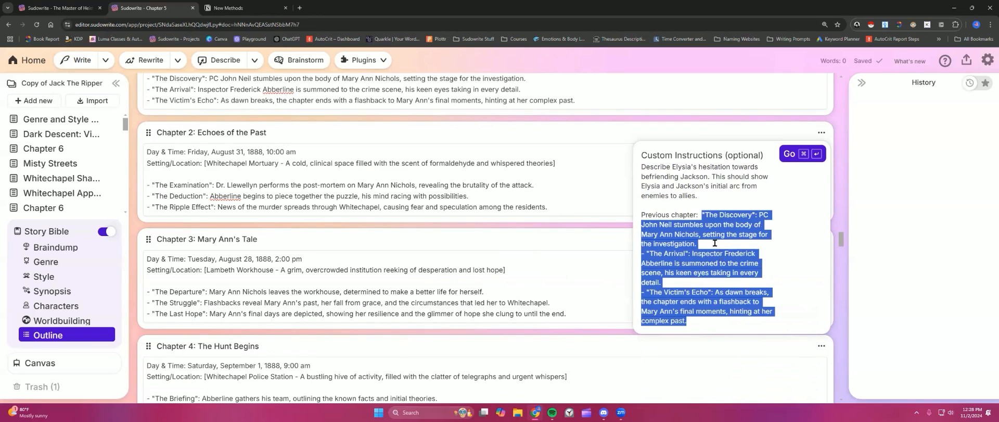
scroll(676, 250, "up", 1)
left_click(641, 254)
left_click_drag(642, 254, 698, 254)
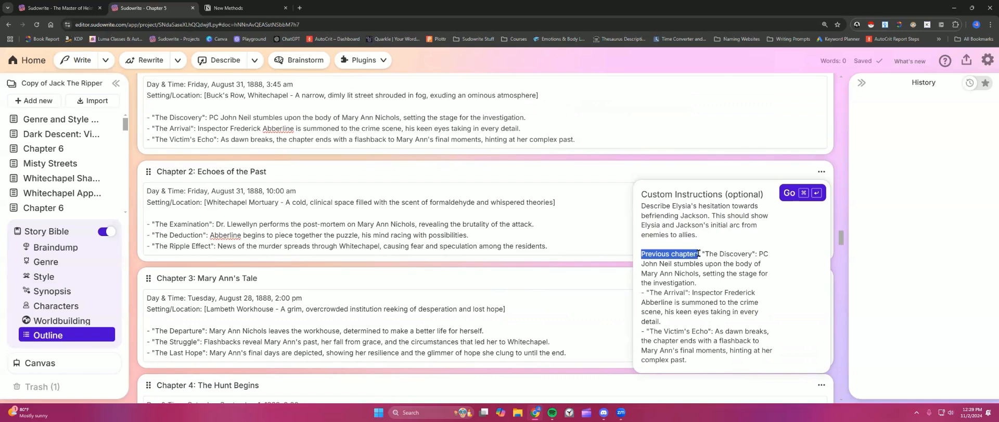
left_click(699, 253)
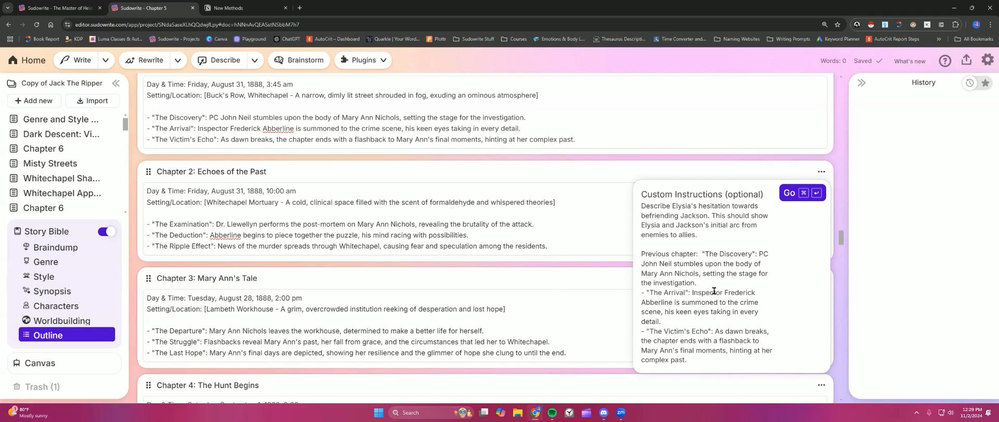
left_click_drag(702, 253, 710, 358)
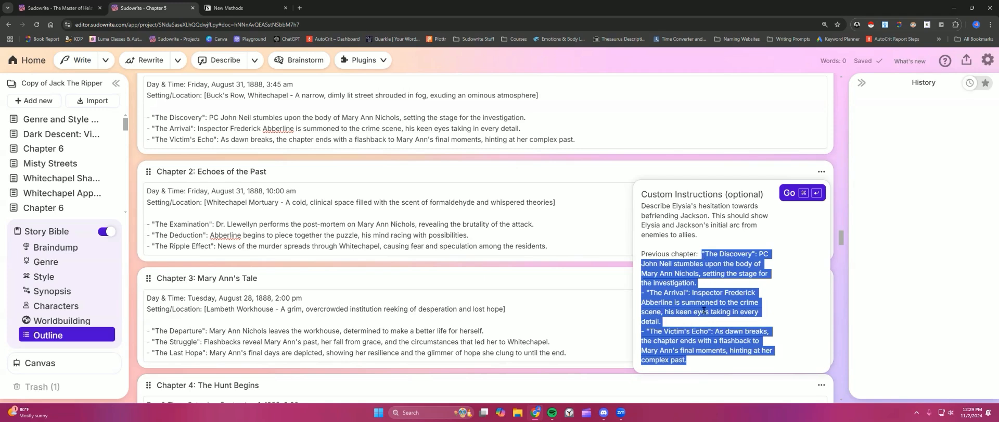
left_click(661, 211)
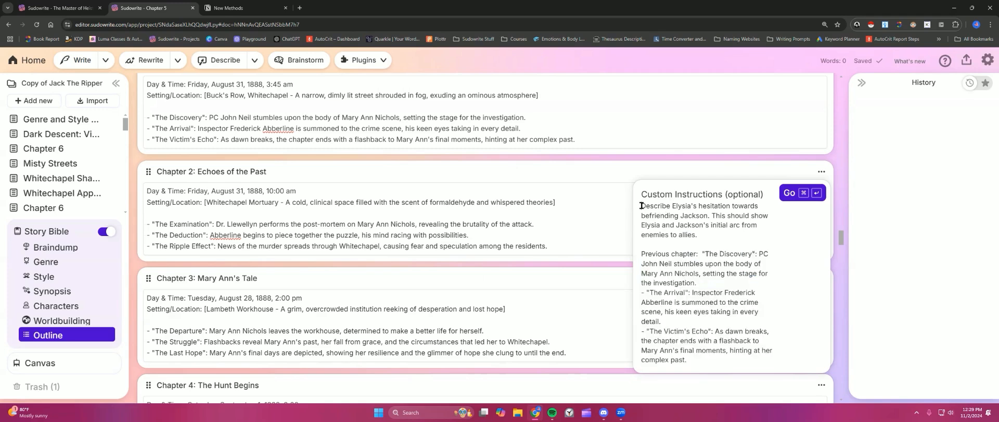
left_click_drag(642, 206, 710, 235)
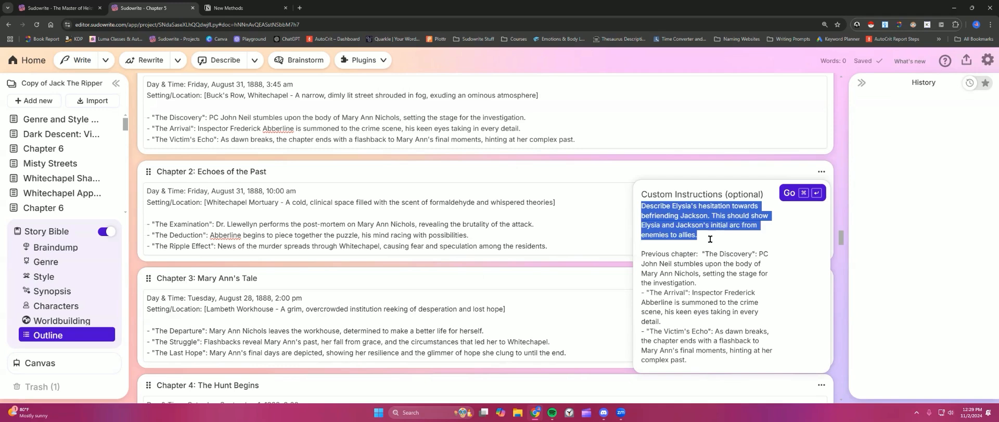
left_click(710, 236)
Step: Clear all text from Chapter 2's custom instructions and close the popup
left_click_drag(642, 205, 694, 359)
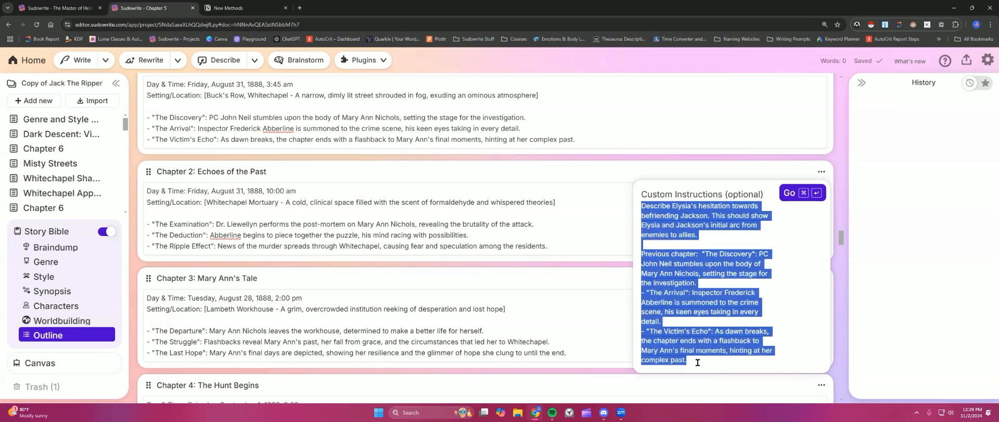
key("BackSpace")
left_click(557, 237)
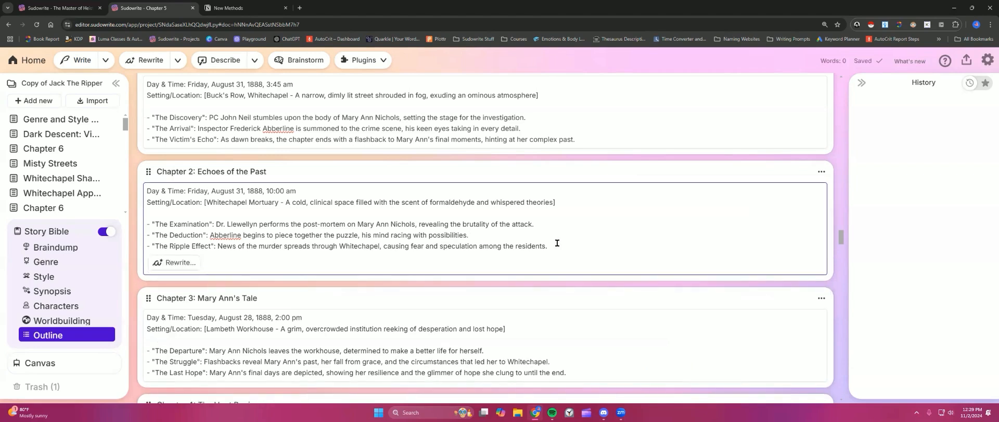
Step: Return to the projects home, open the original Jack The Ripper project and switch on its Story Bible outline
left_click(61, 7)
scroll(211, 171, "up", 4)
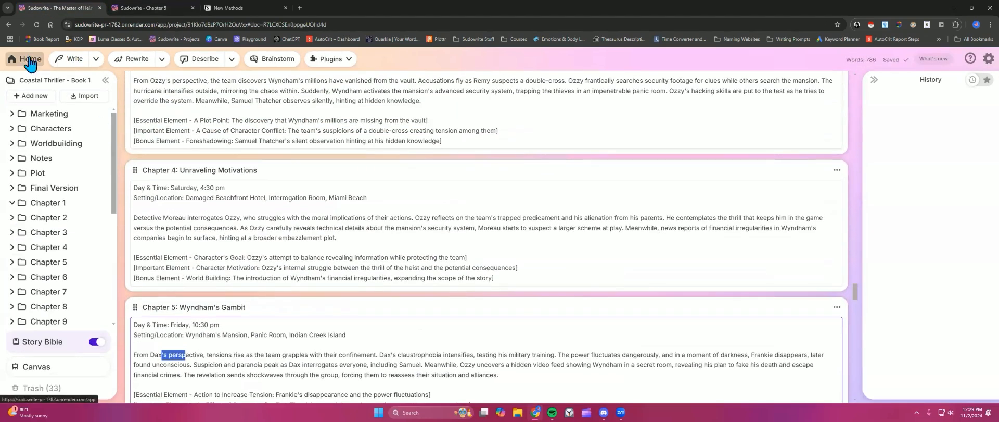
left_click(27, 59)
scroll(259, 250, "down", 4)
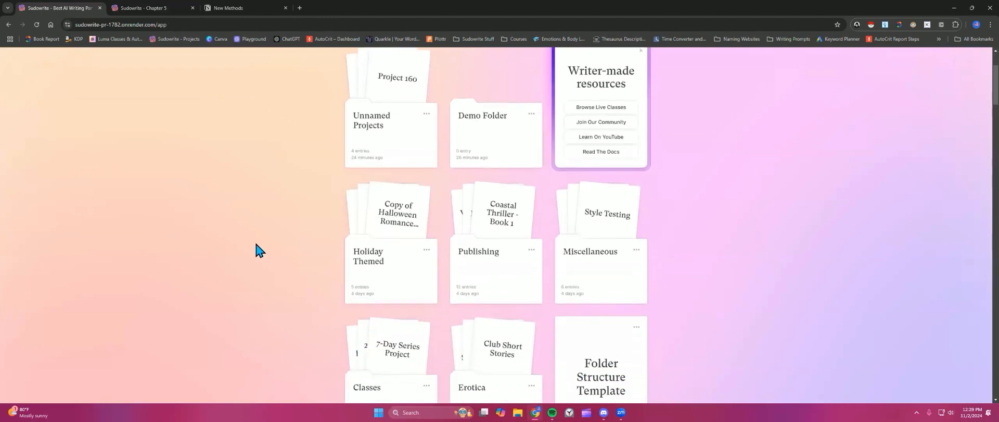
scroll(259, 250, "down", 2)
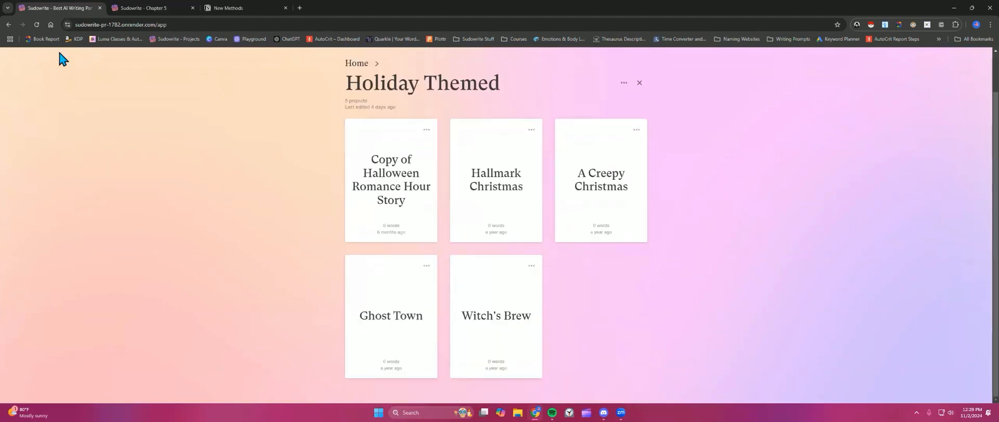
left_click(9, 25)
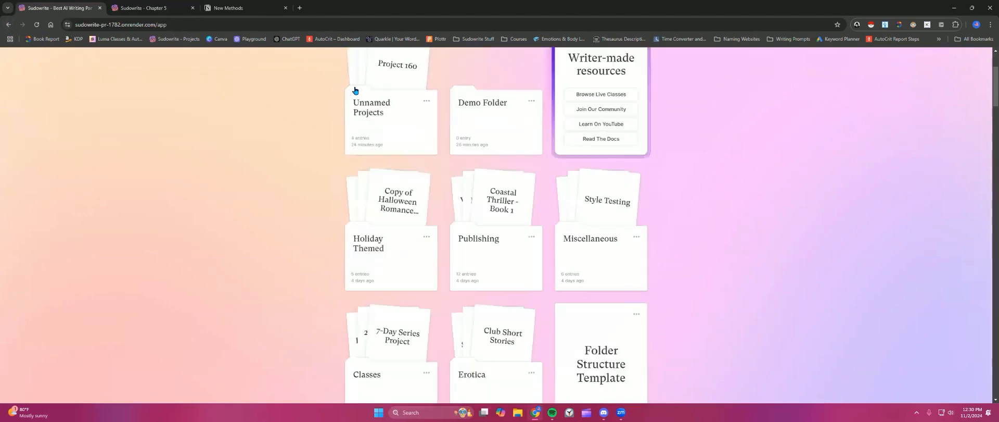
left_click(409, 240)
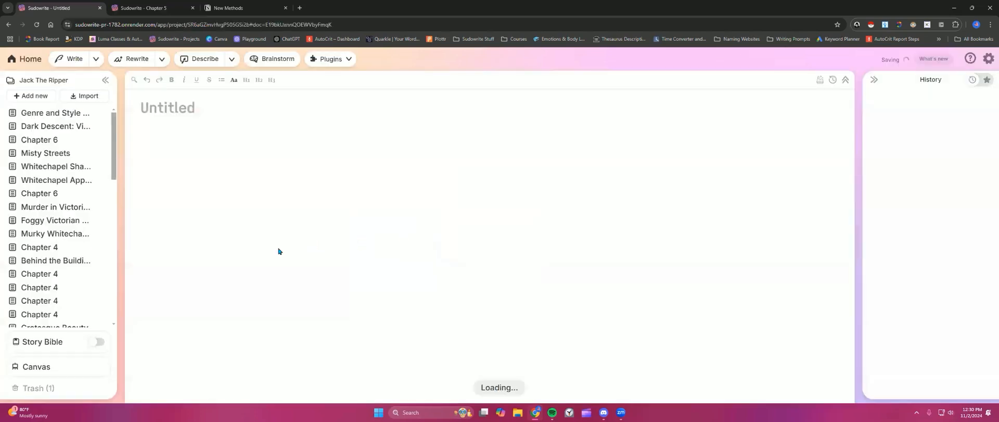
left_click(61, 341)
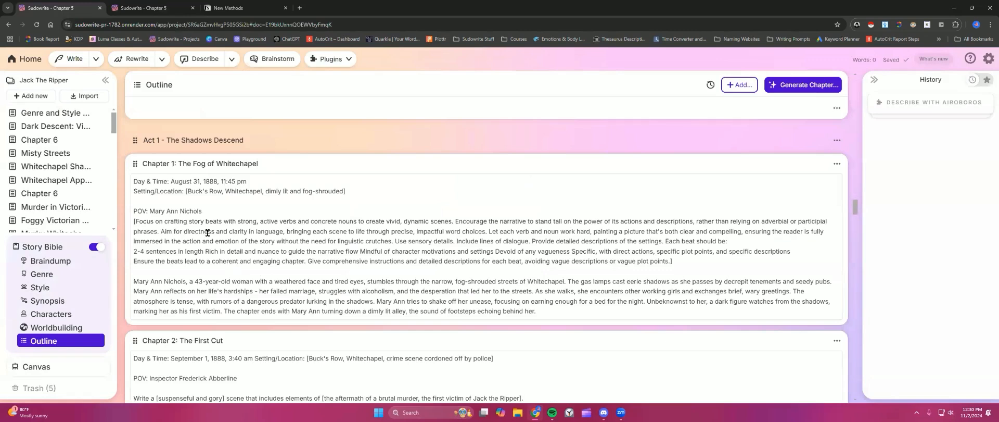
Step: Open the Slayer project's outline and highlight the SUBPLOT #1: The Coven of Shadows tag
left_click(23, 58)
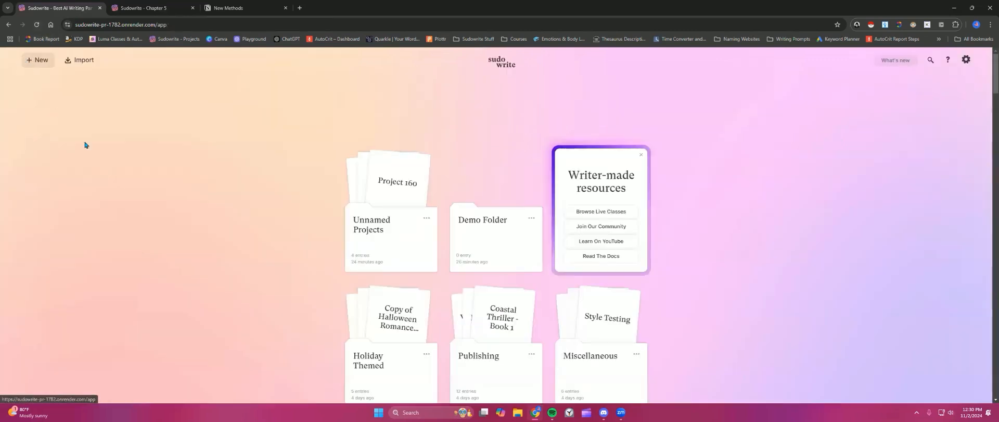
scroll(408, 240, "down", 3)
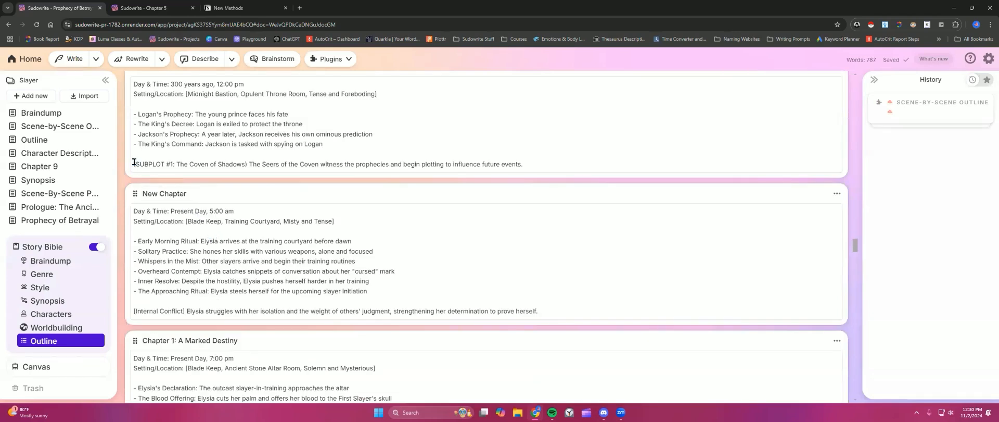
left_click_drag(134, 162, 246, 162)
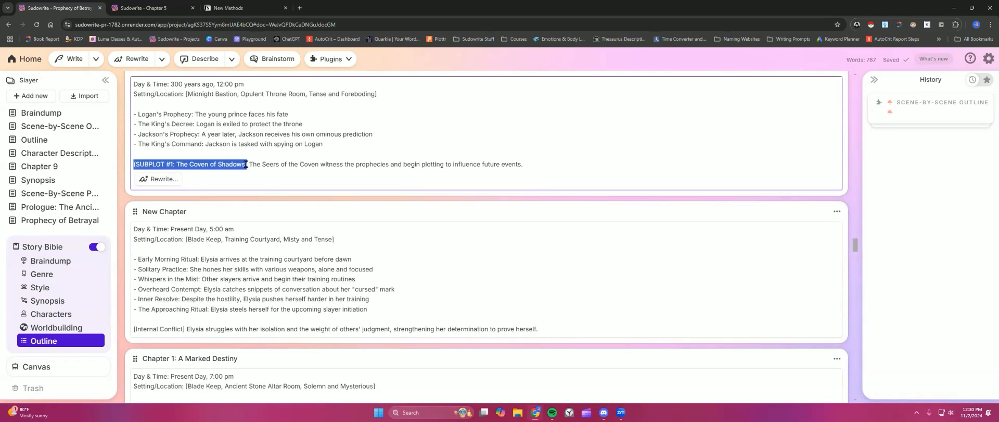
Step: Examine the bracketed [Enemies] and SUBPLOT #2 lines of Chapters 1 and 2 before returning to the Jack The Ripper copy
scroll(330, 166, "down", 3)
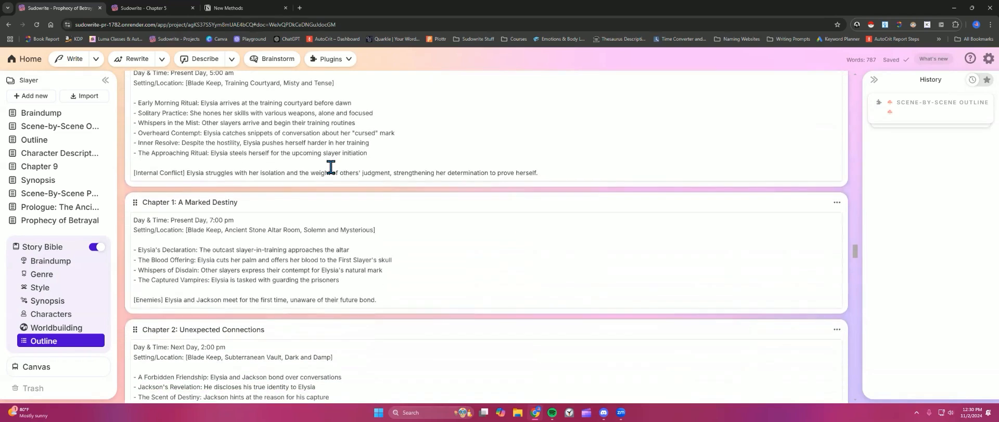
scroll(330, 166, "down", 2)
left_click_drag(133, 221, 380, 224)
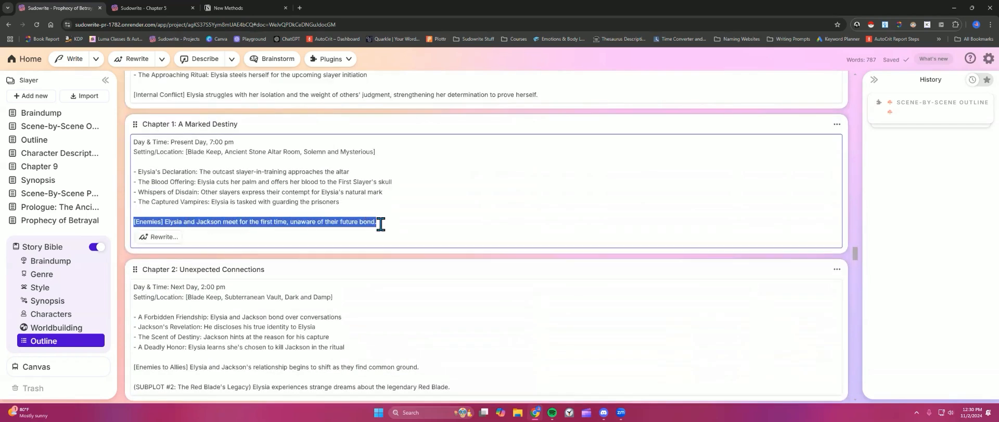
scroll(394, 224, "down", 3)
left_click_drag(155, 231, 312, 240)
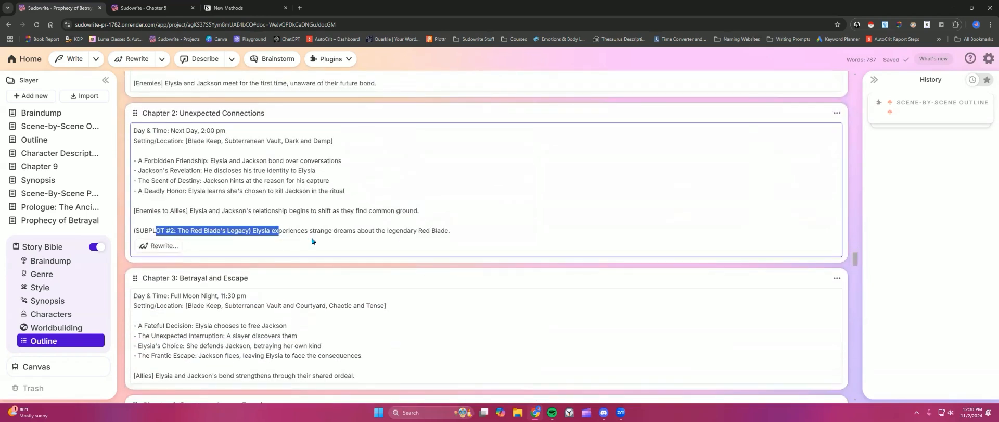
left_click(140, 8)
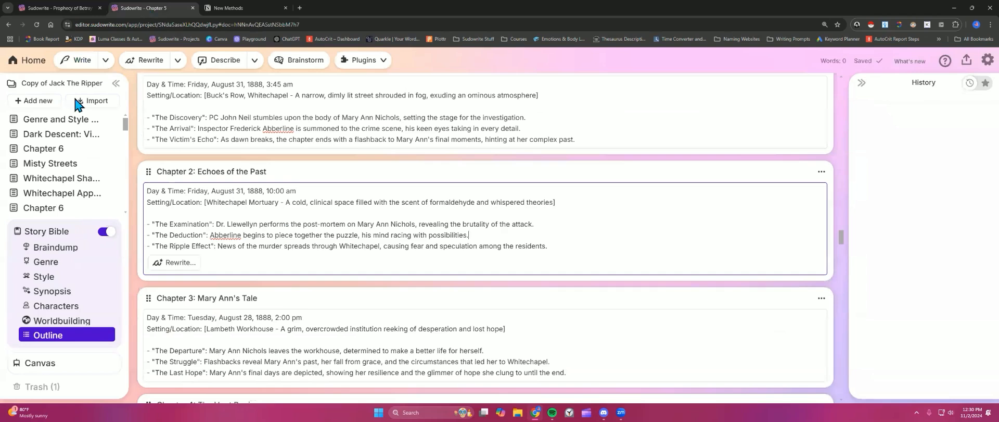
Step: Return both browser tabs to the projects home page
left_click(38, 63)
left_click(52, 9)
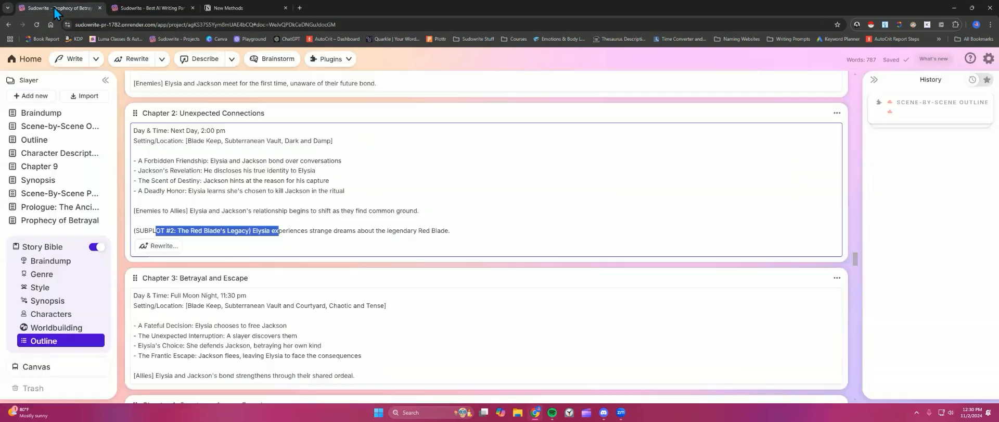
left_click(17, 60)
scroll(256, 279, "down", 5)
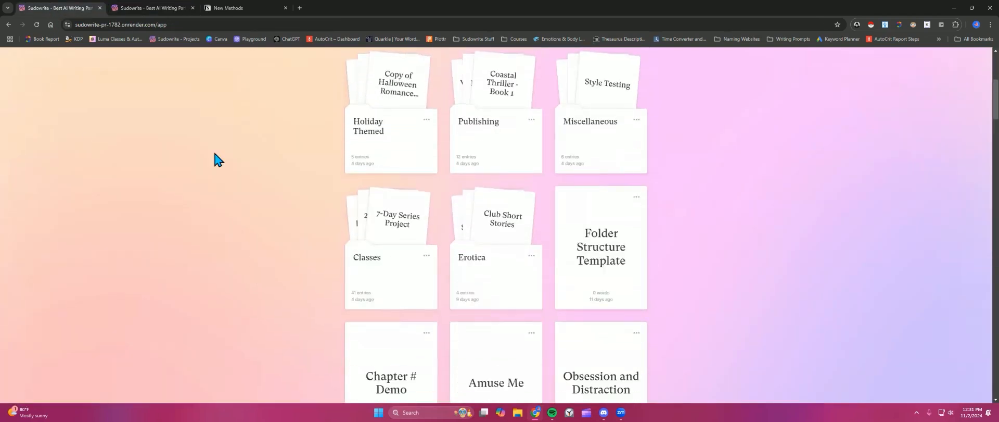
Step: Open the original Jack The Ripper project's Story Bible outline and read through its chapter beats down to Chapter 5
left_click(146, 9)
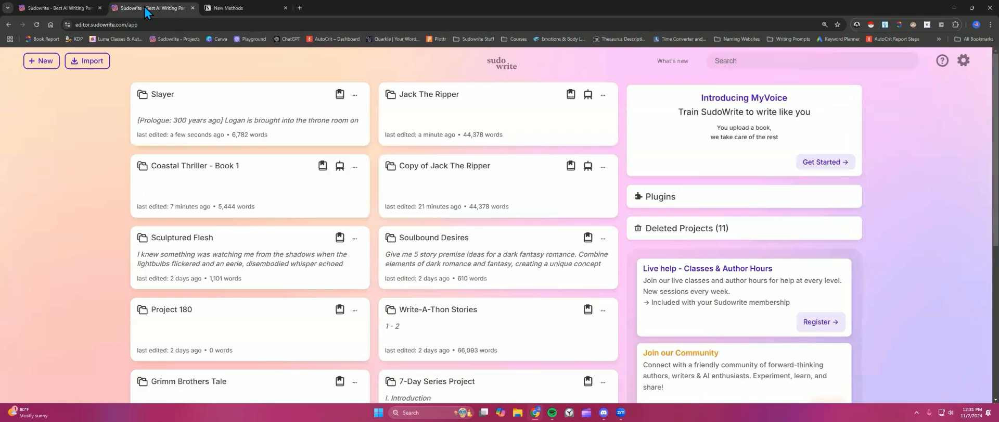
left_click(427, 115)
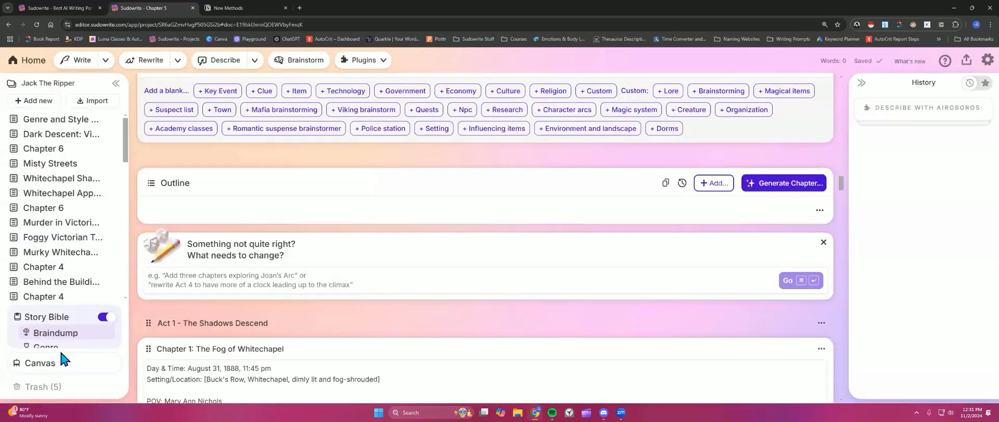
left_click(62, 338)
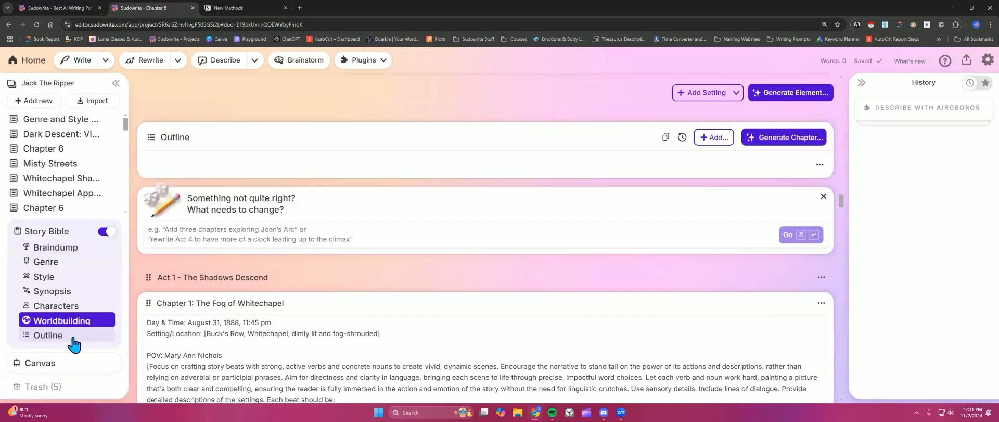
scroll(325, 296, "down", 6)
scroll(324, 296, "down", 7)
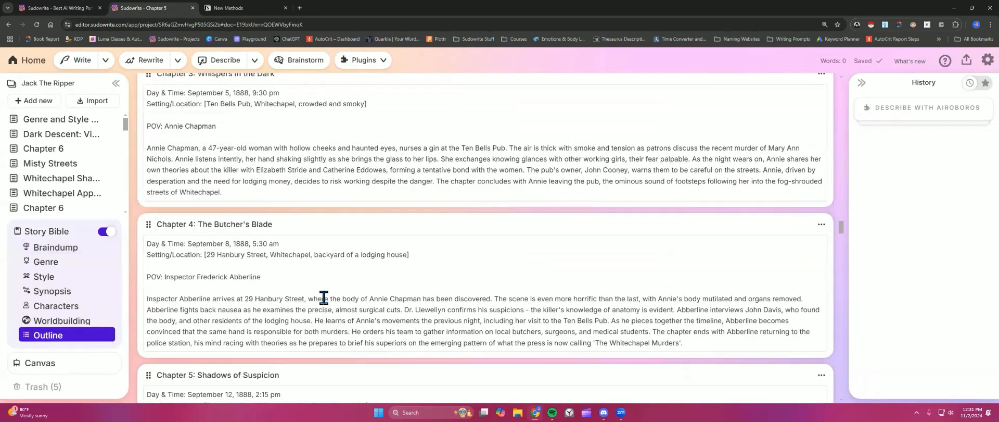
scroll(324, 297, "down", 1)
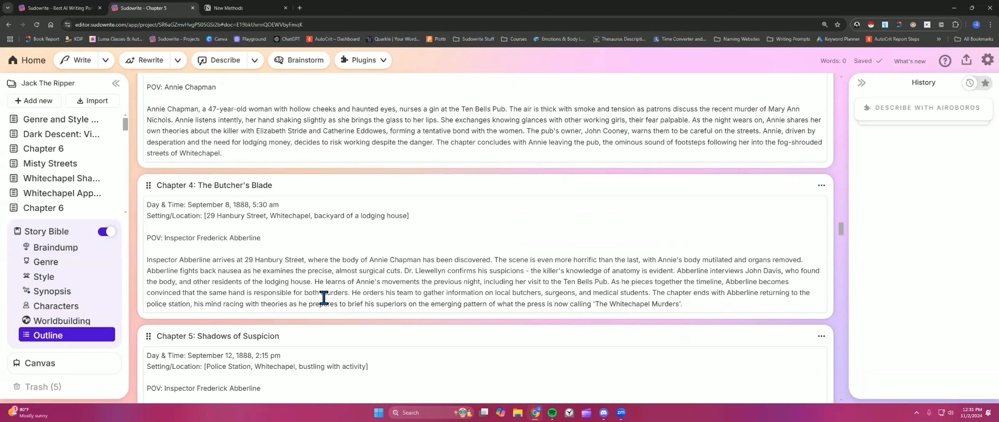
scroll(324, 297, "down", 2)
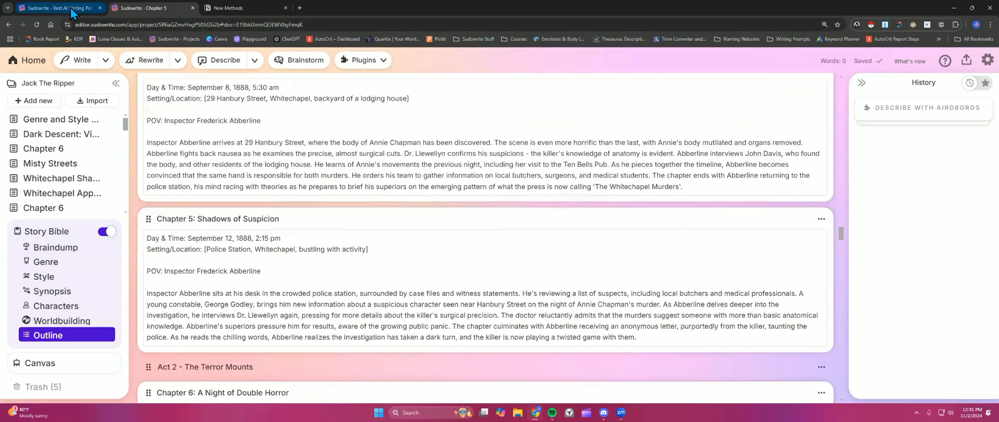
left_click(70, 7)
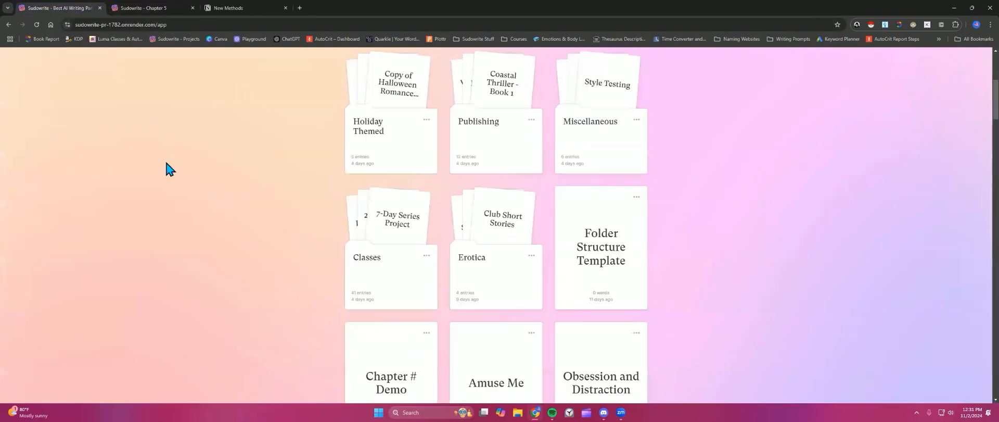
scroll(324, 208, "up", 4)
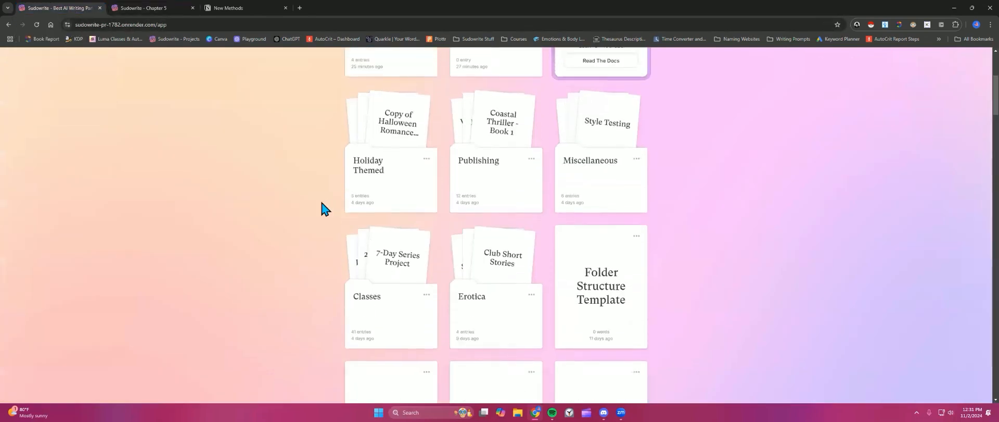
scroll(323, 209, "up", 1)
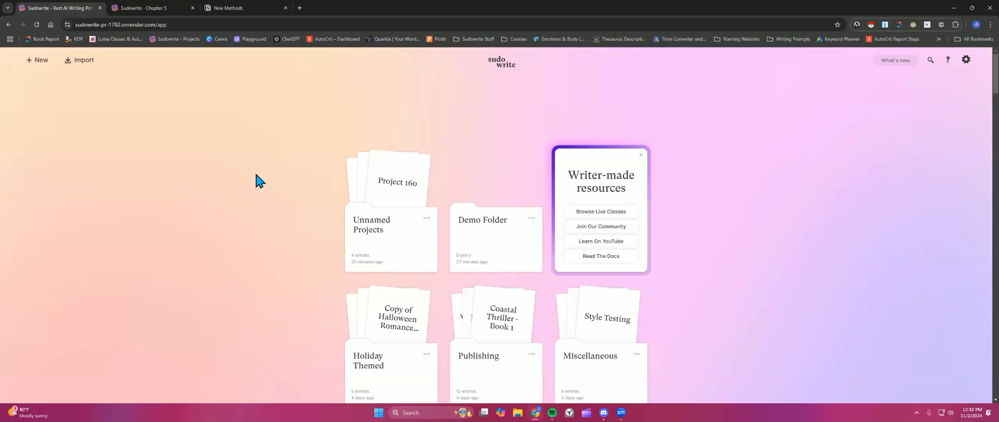
scroll(258, 180, "down", 2)
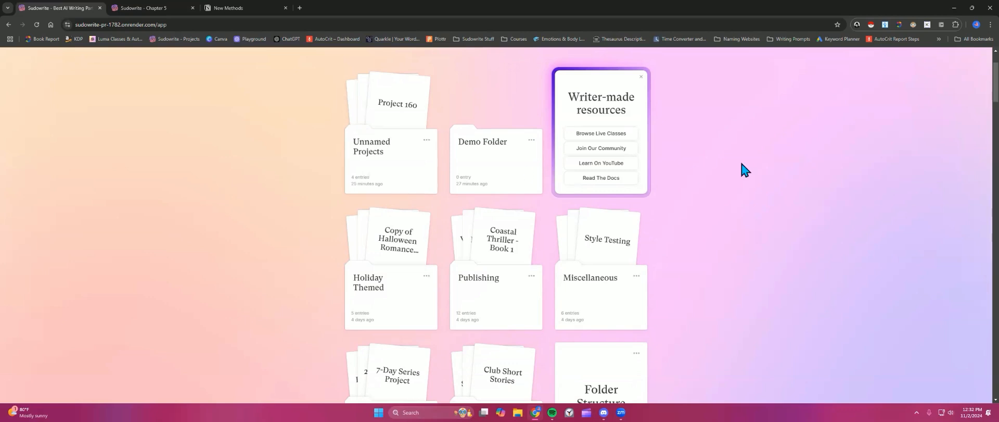
scroll(785, 178, "up", 2)
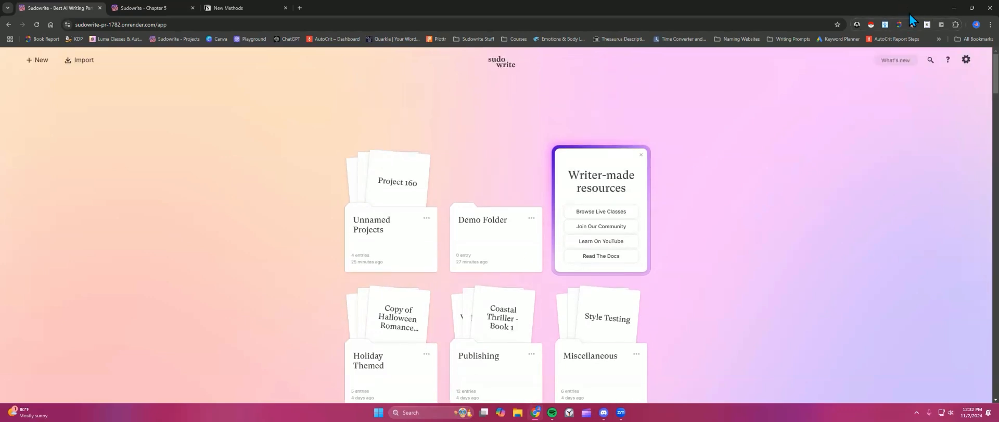